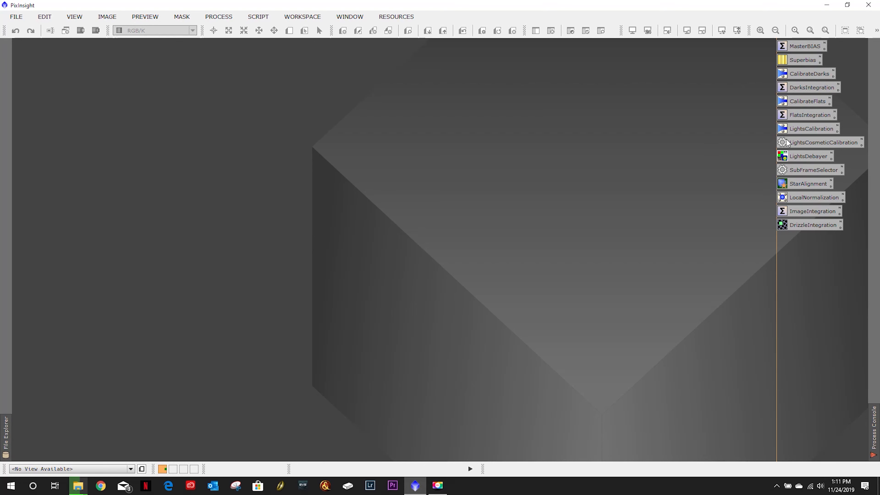
- Open the LightsCalibration process and clear its existing target frames list
{"action": "double_click", "coordinate": [804, 130]}
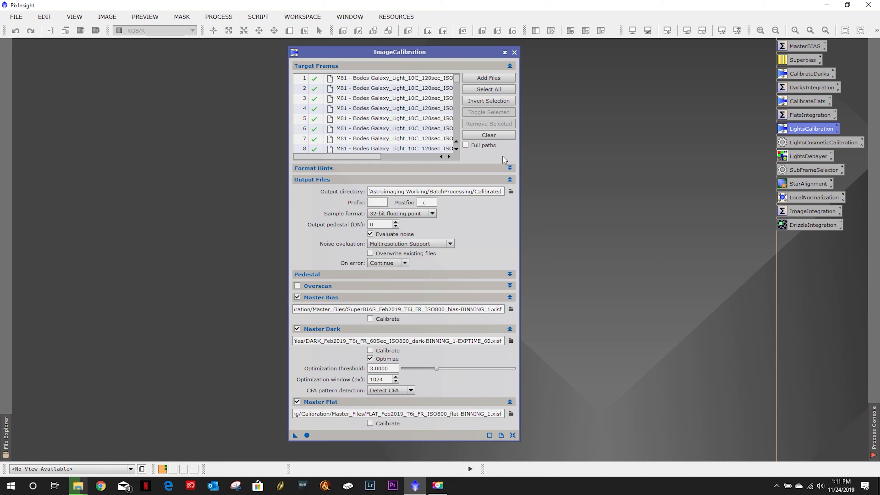
{"action": "left_click", "coordinate": [493, 134]}
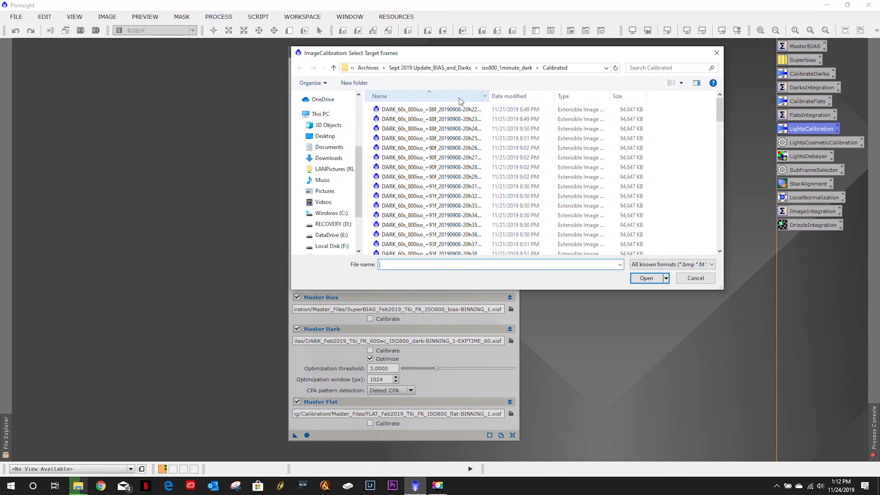
- Add all light frames from DataDrive's Astroimaging Working/BatchProcessing/Originals/NGC7635 - Bubble Nebula/.../BlinkGood/Approved folder as target frames
{"action": "left_click", "coordinate": [346, 235]}
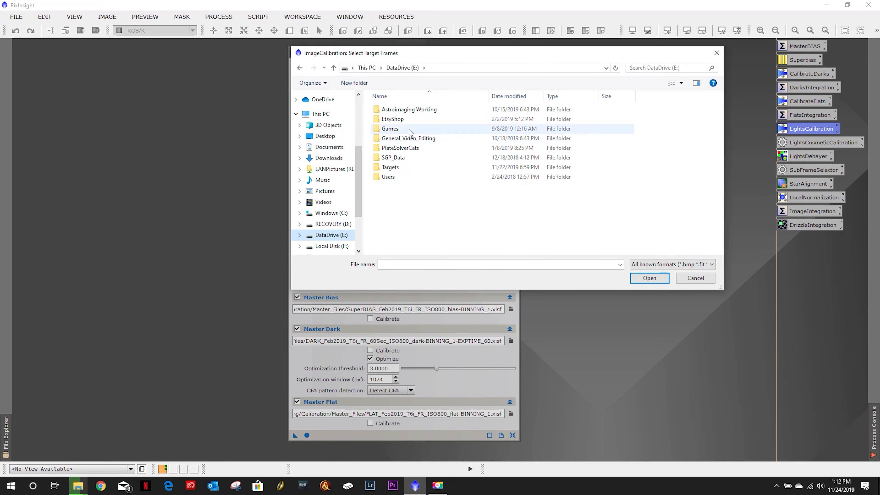
{"action": "double_click", "coordinate": [408, 110]}
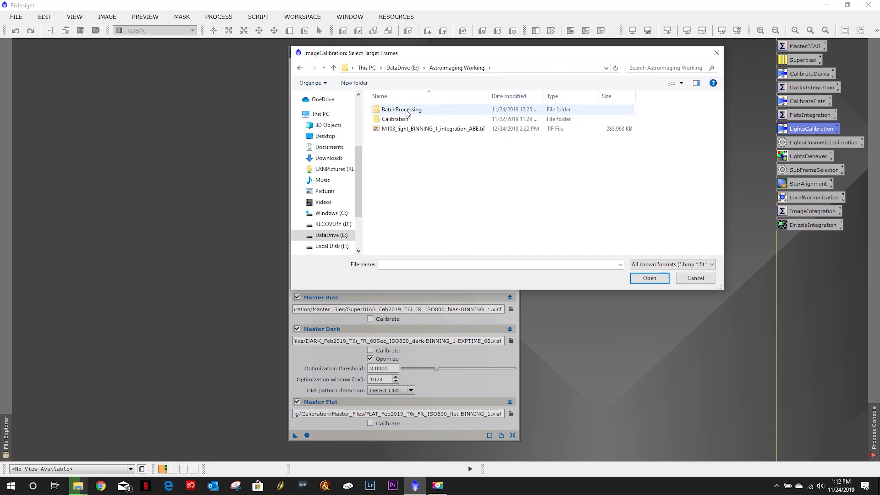
{"action": "double_click", "coordinate": [400, 110]}
{"action": "double_click", "coordinate": [403, 139]}
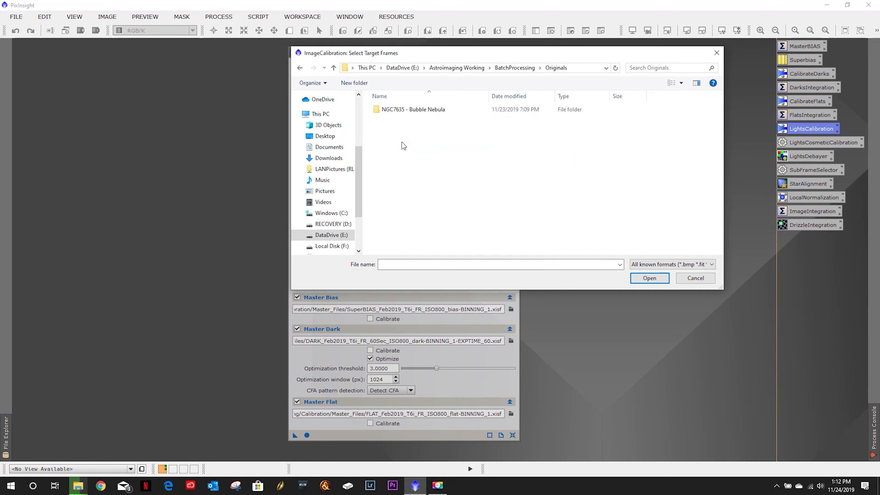
{"action": "double_click", "coordinate": [408, 112]}
{"action": "double_click", "coordinate": [408, 109]}
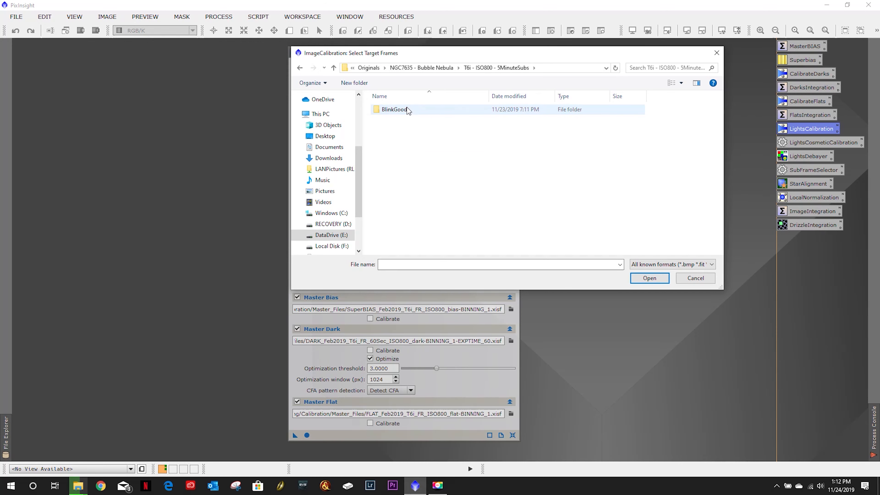
{"action": "double_click", "coordinate": [407, 110]}
{"action": "double_click", "coordinate": [406, 108]}
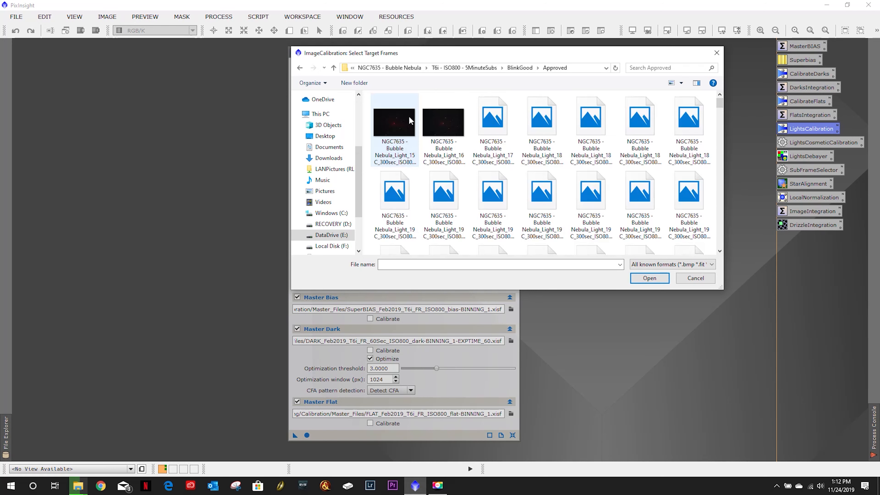
{"action": "left_click", "coordinate": [408, 116]}
{"action": "key", "text": "ctrl+a"}
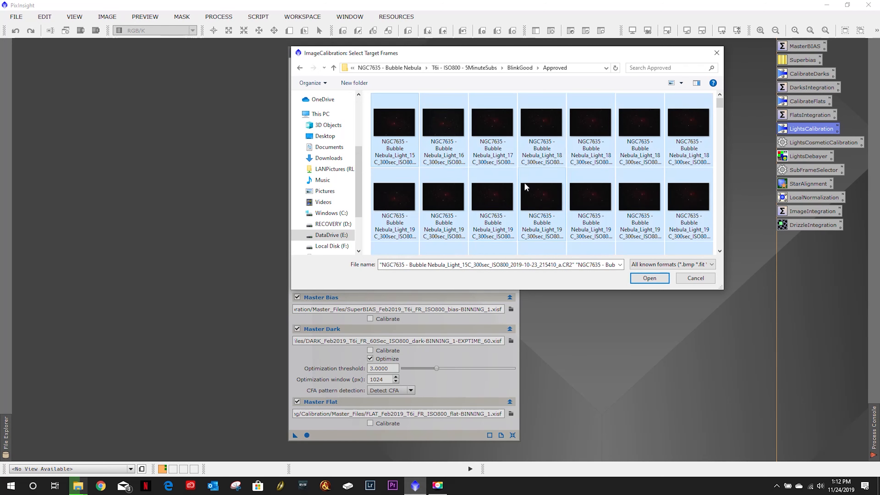
{"action": "left_click", "coordinate": [641, 278]}
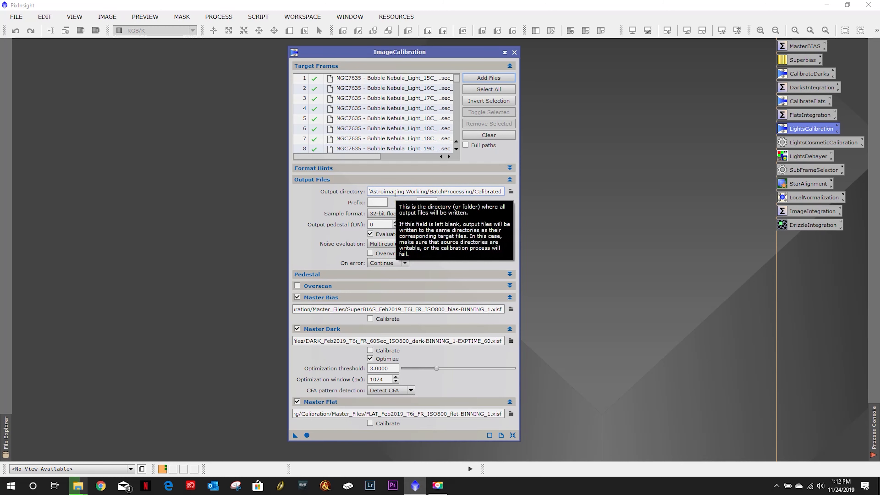
- Inspect the full output directory path by scrolling through its field
{"action": "left_click", "coordinate": [395, 193]}
{"action": "left_click_drag", "start_coordinate": [395, 193], "coordinate": [354, 193]}
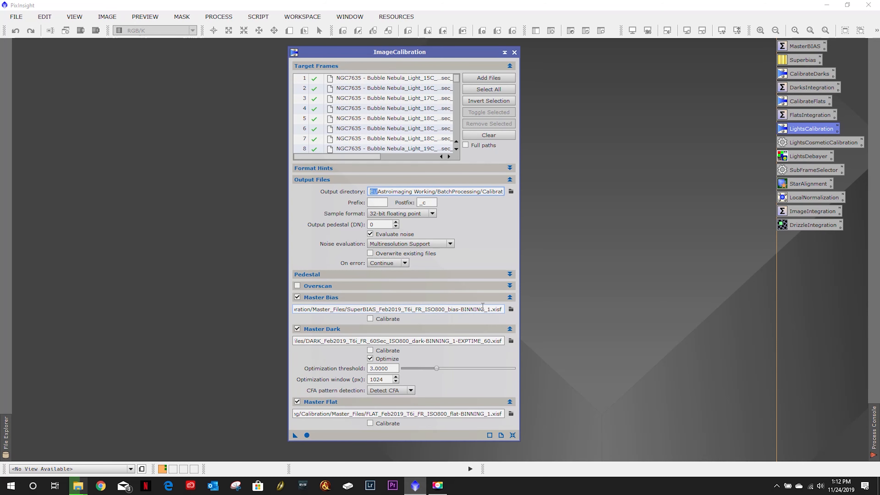
- Set the master bias to R_SUPERBIAS_Sept2019_ISO1600_T6i.xisf from the Astroimaging Working Calibration folder
{"action": "left_click", "coordinate": [511, 309]}
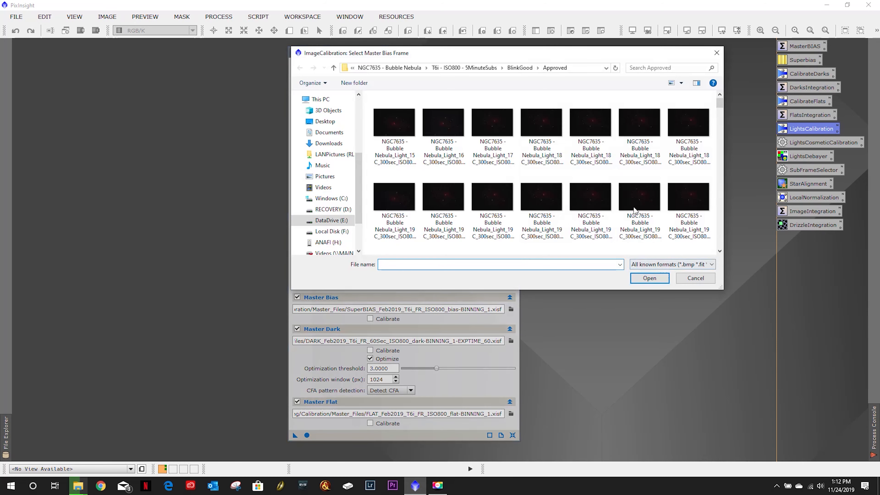
{"action": "left_click", "coordinate": [406, 70]}
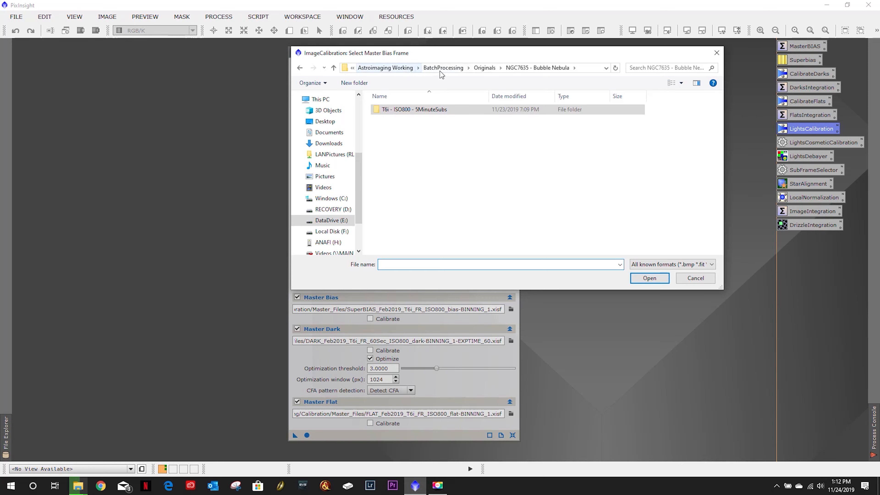
{"action": "left_click", "coordinate": [447, 69]}
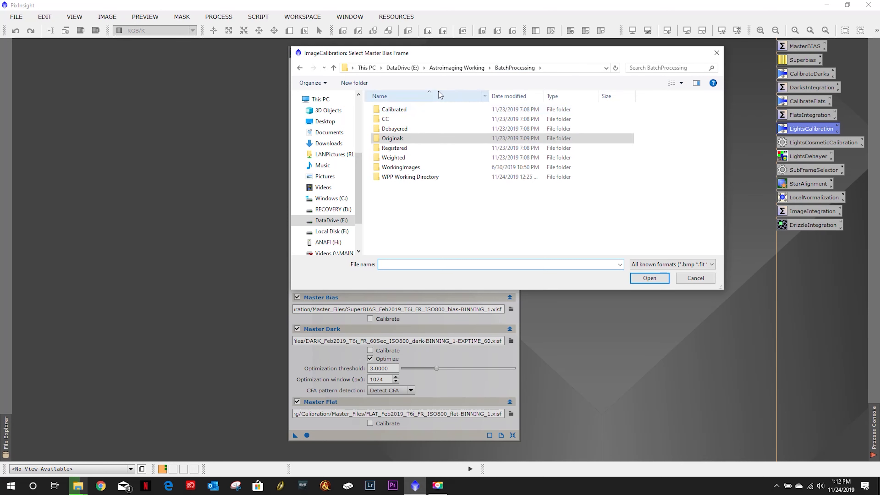
{"action": "left_click", "coordinate": [456, 68]}
{"action": "double_click", "coordinate": [395, 119]}
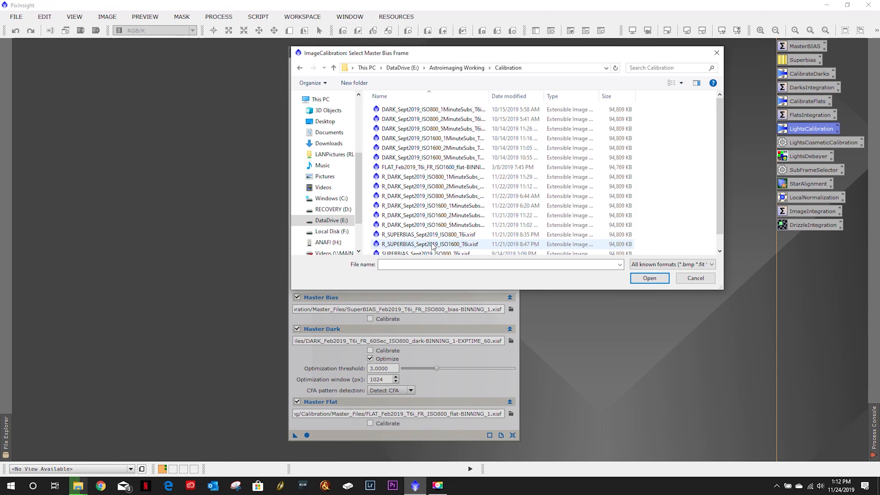
{"action": "left_click_drag", "start_coordinate": [462, 59], "coordinate": [425, 172]}
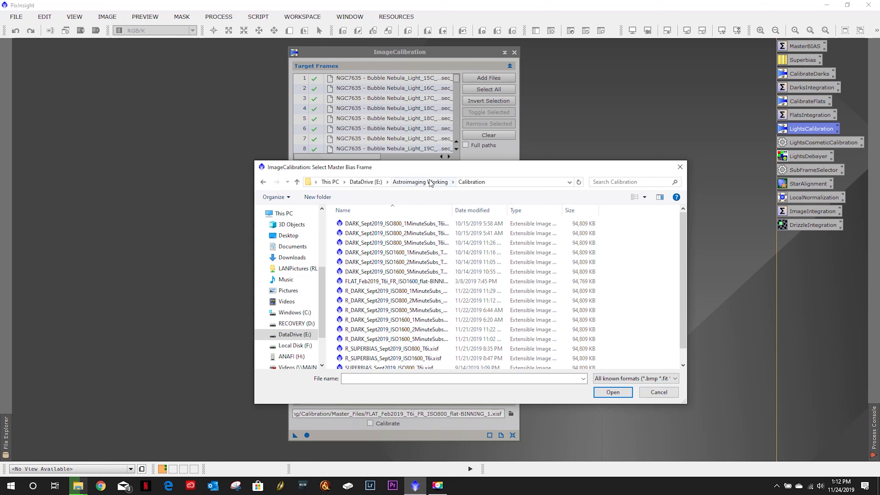
{"action": "double_click", "coordinate": [403, 358]}
- Set the master bias to R_SUPERBIAS_Sept2019_ISO800_T6i.xisf instead
{"action": "left_click_drag", "start_coordinate": [368, 157], "coordinate": [389, 159]}
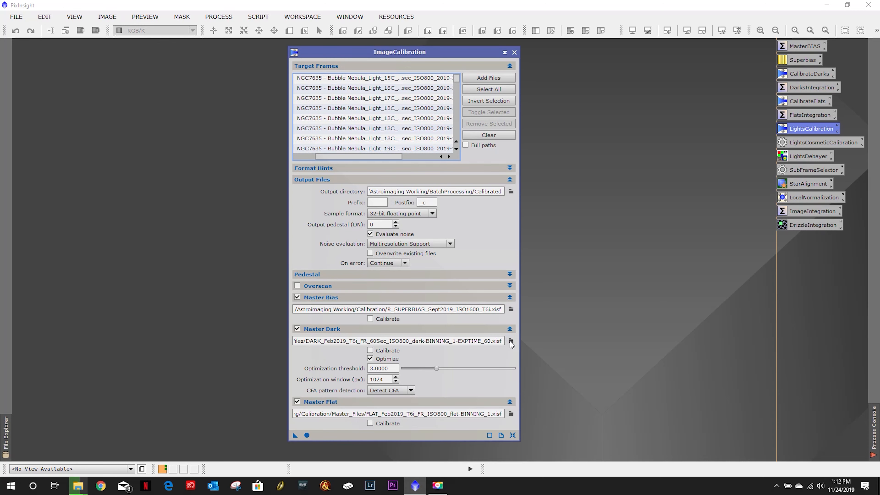
{"action": "left_click", "coordinate": [510, 309]}
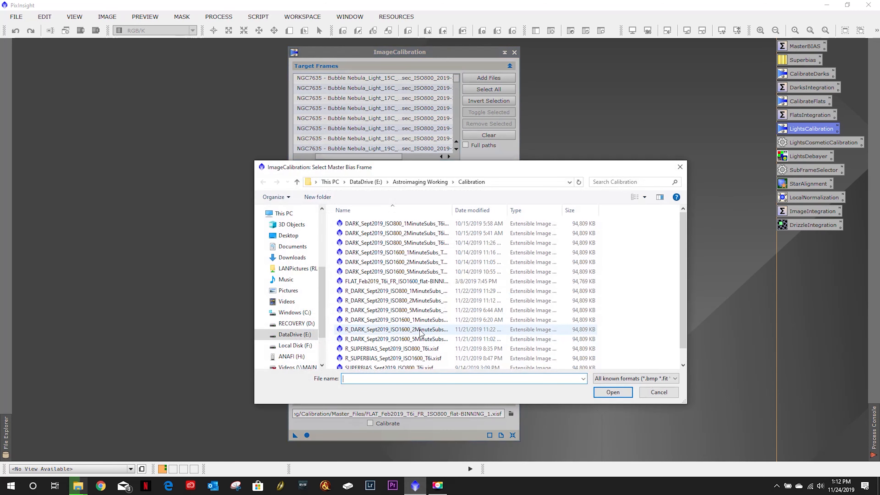
{"action": "left_click", "coordinate": [389, 348]}
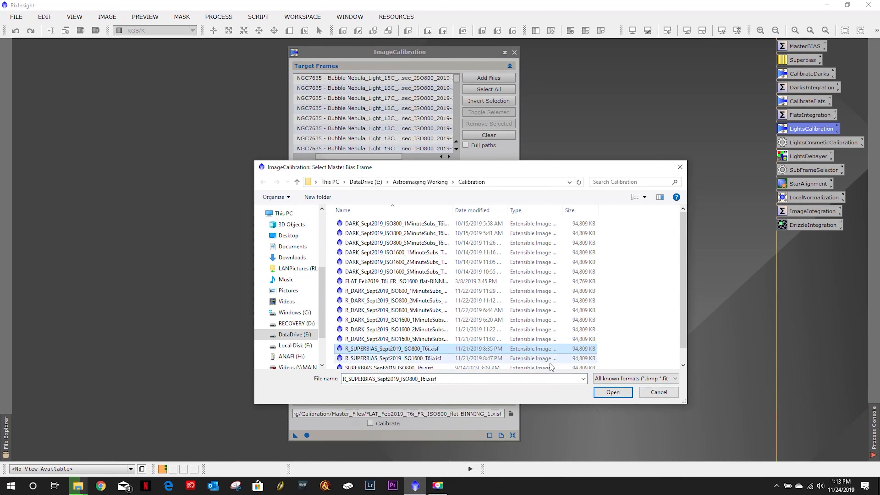
{"action": "left_click", "coordinate": [595, 393]}
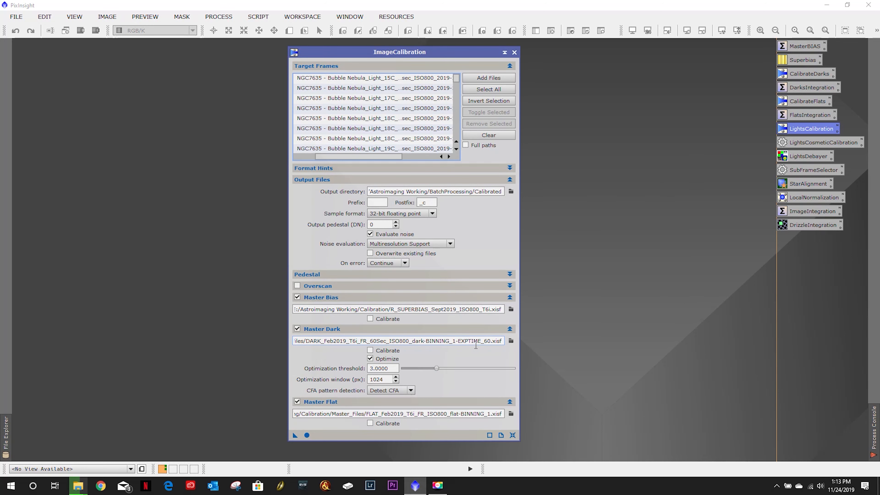
- Set the master dark to R_DARK_Sept2019_ISO800_5MinuteSubs_T6i.xisf from the same Calibration folder
{"action": "left_click", "coordinate": [510, 341]}
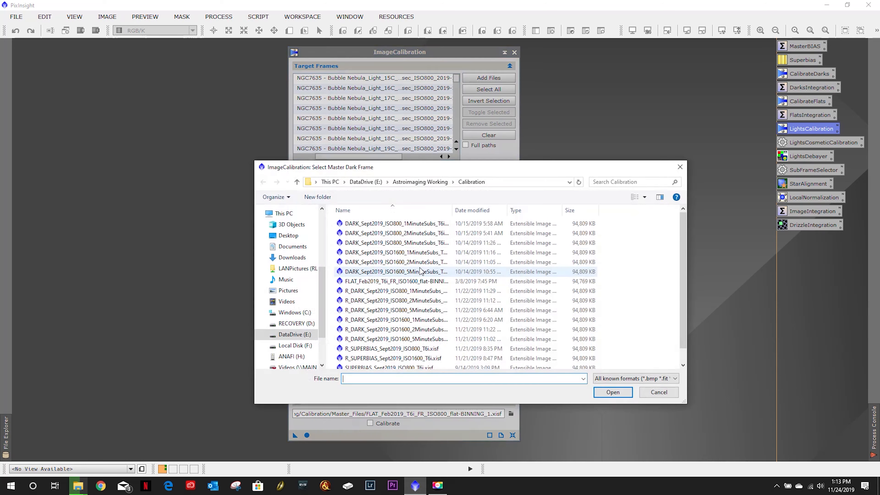
{"action": "left_click", "coordinate": [397, 313]}
{"action": "left_click", "coordinate": [604, 393]}
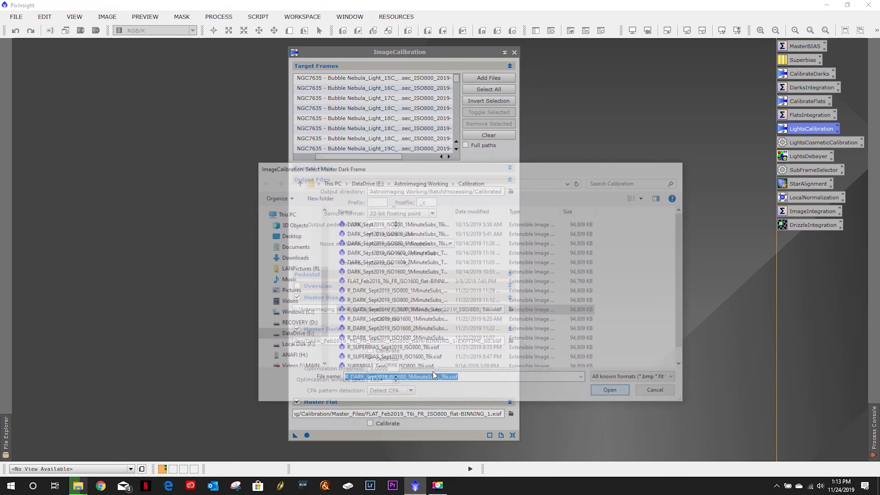
{"action": "left_click", "coordinate": [510, 413]}
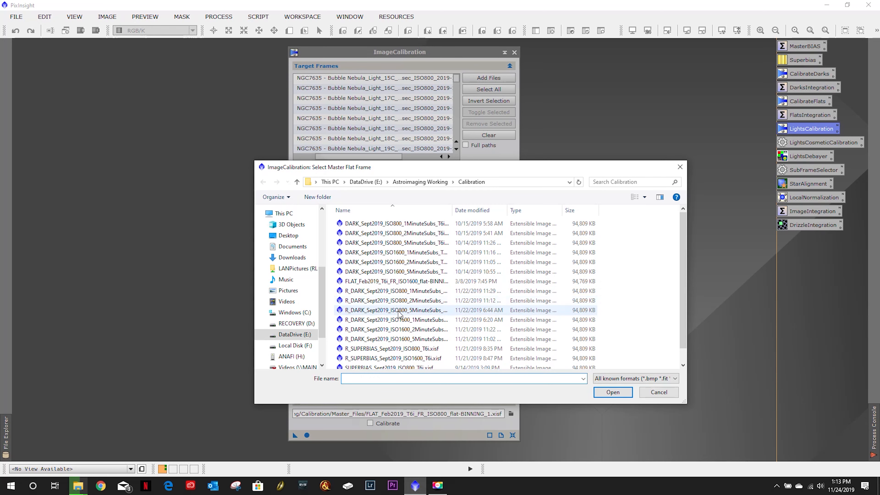
{"action": "scroll", "coordinate": [405, 310], "scroll_direction": "down", "scroll_amount": 1}
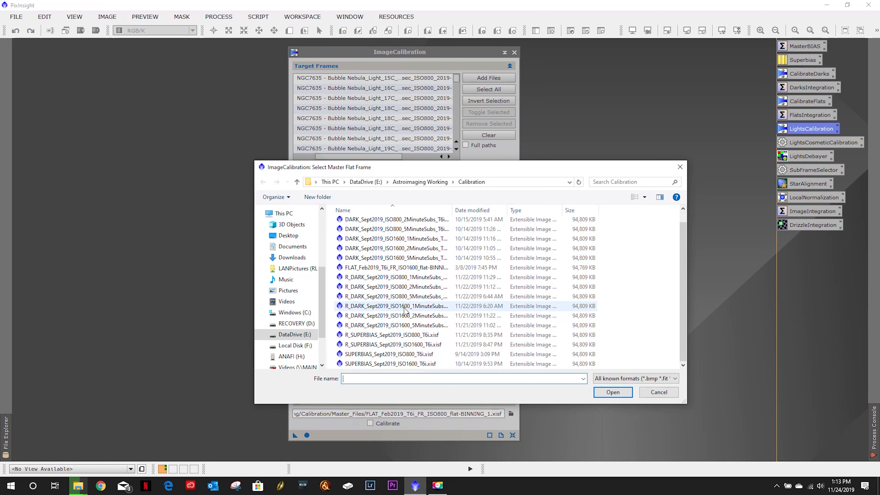
{"action": "scroll", "coordinate": [402, 301], "scroll_direction": "up", "scroll_amount": 1}
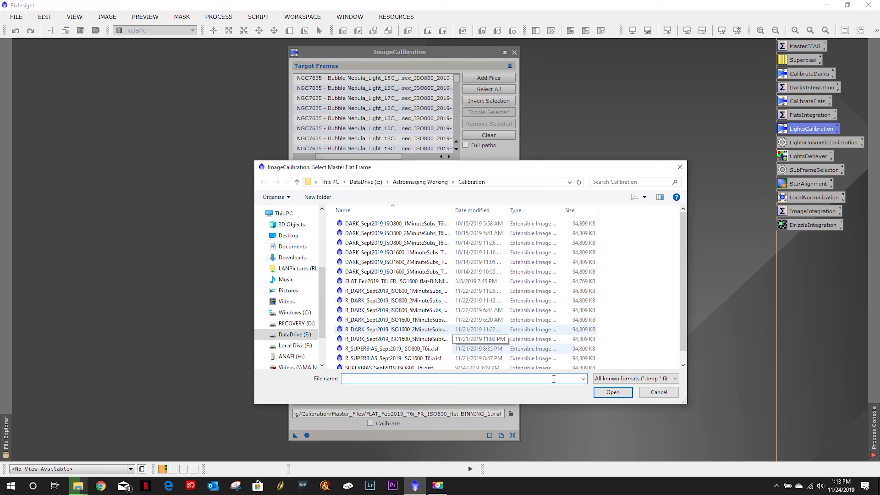
{"action": "left_click", "coordinate": [658, 392]}
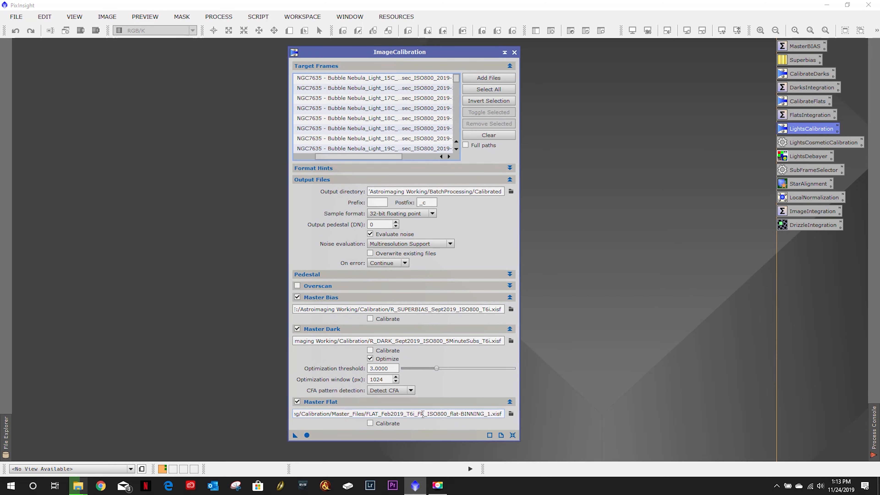
- Open the master flat file browser and select the ISO1600 flat in the Astroimaging Working Calibration folder
{"action": "left_click_drag", "start_coordinate": [359, 413], "coordinate": [288, 404]}
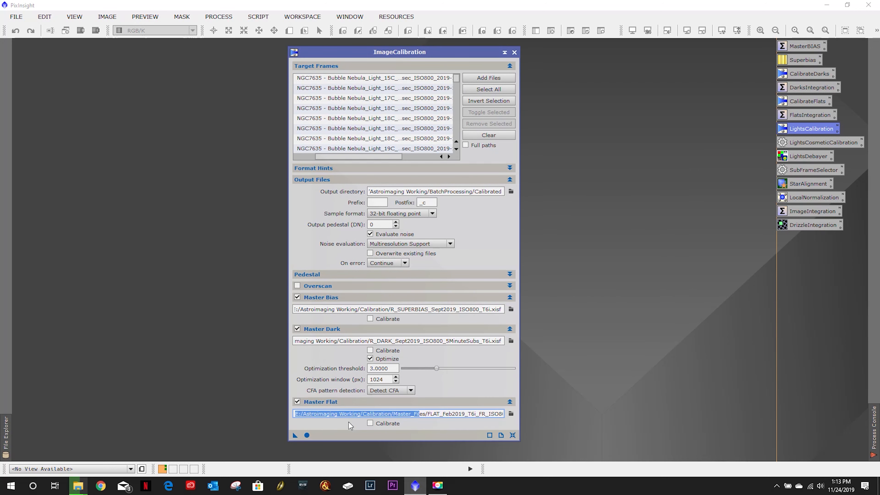
{"action": "left_click", "coordinate": [511, 413]}
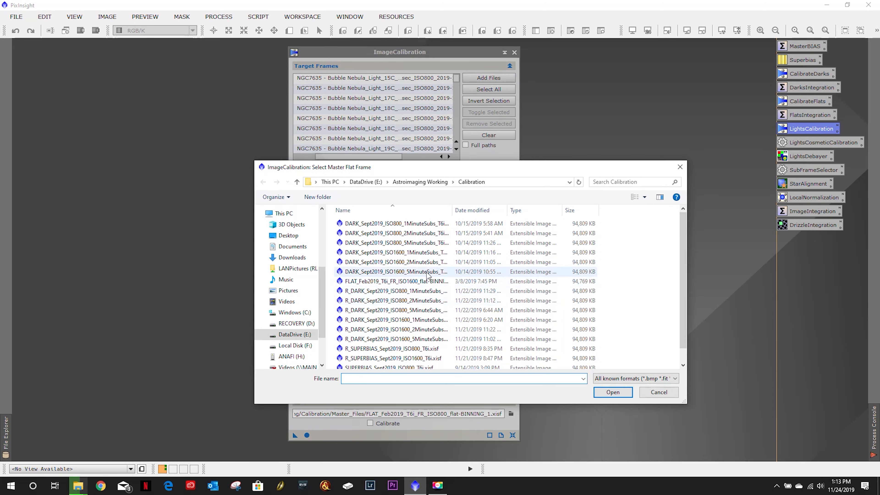
{"action": "left_click", "coordinate": [433, 184]}
{"action": "left_click", "coordinate": [369, 184]}
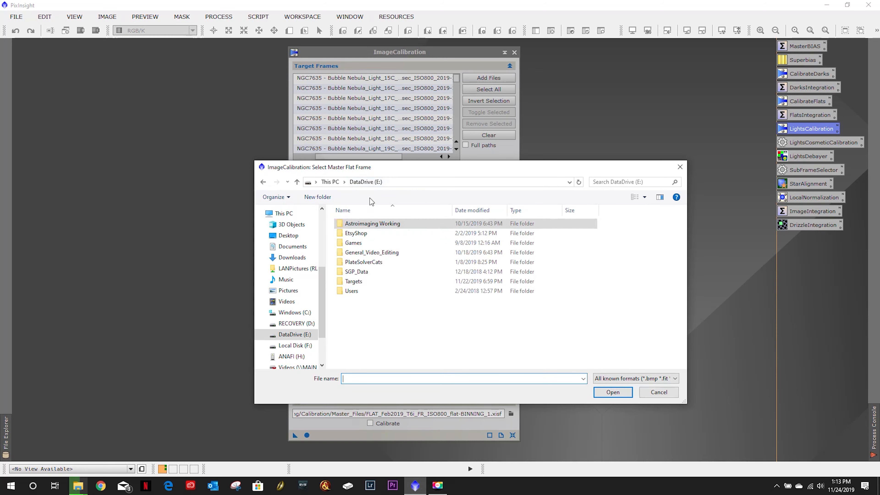
{"action": "double_click", "coordinate": [358, 224]}
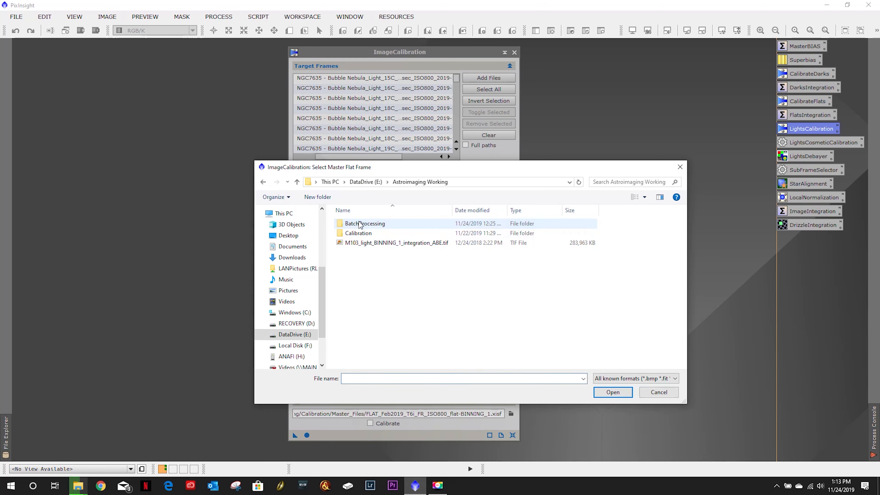
{"action": "double_click", "coordinate": [374, 233]}
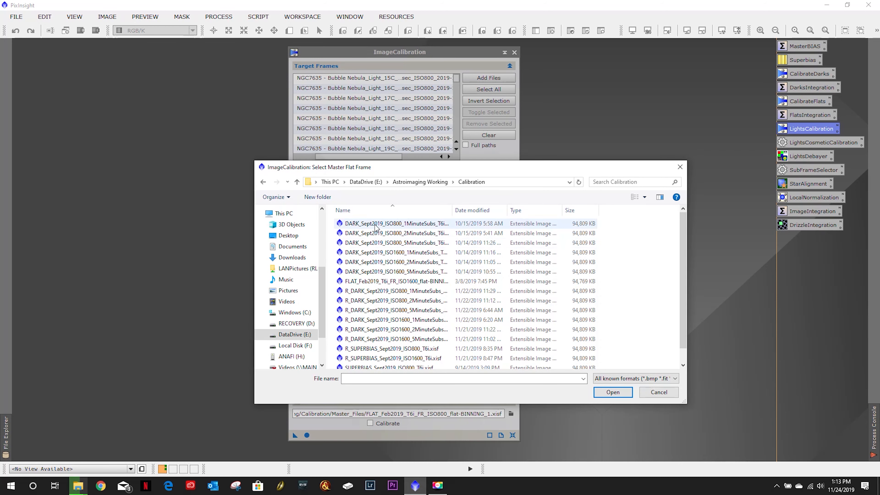
{"action": "left_click", "coordinate": [384, 282]}
- Set the master flat to FLAT_Feb2019_T6i_FR_ISO800_flat-BINNING_1.xisf from the backup drive's Calibration Libraries Master_Files Archives folder
{"action": "scroll", "coordinate": [382, 310], "scroll_direction": "down", "scroll_amount": 1}
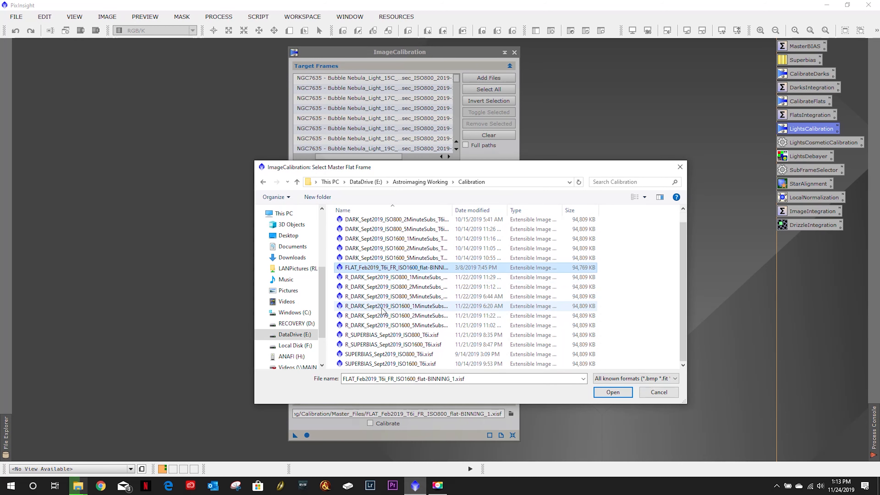
{"action": "scroll", "coordinate": [382, 310], "scroll_direction": "up", "scroll_amount": 1}
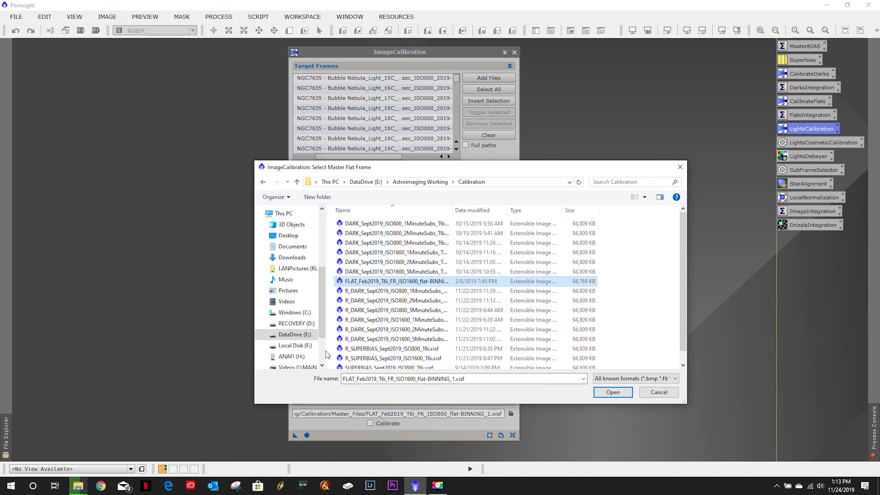
{"action": "scroll", "coordinate": [298, 338], "scroll_direction": "down", "scroll_amount": 1}
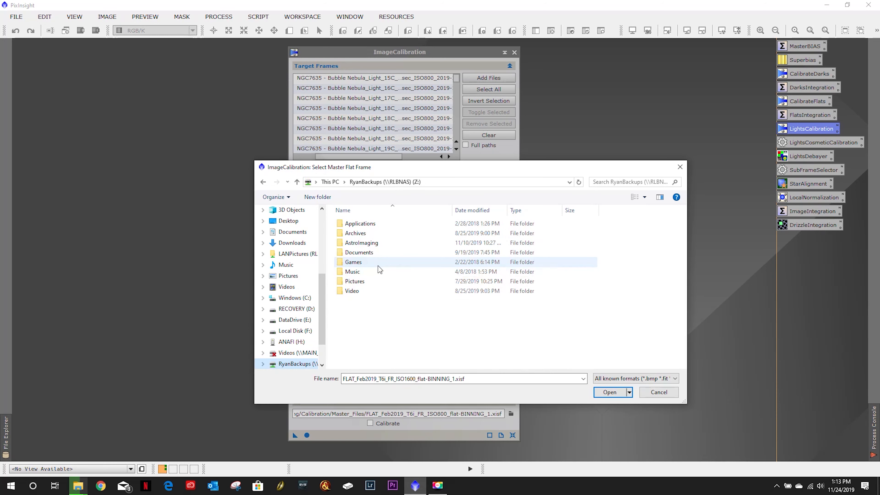
{"action": "double_click", "coordinate": [377, 243]}
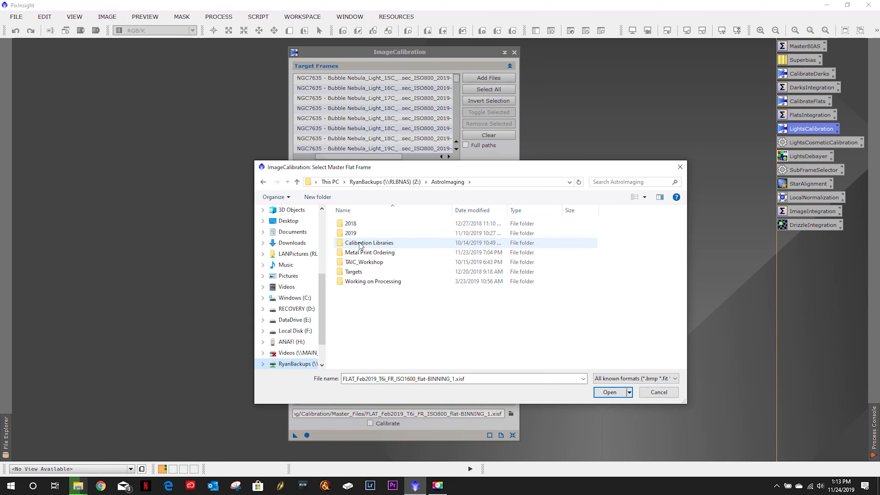
{"action": "double_click", "coordinate": [438, 244]}
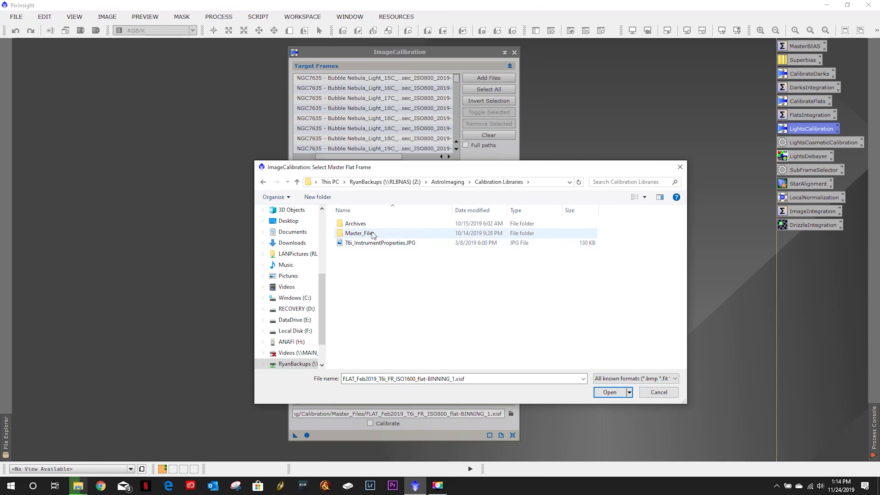
{"action": "double_click", "coordinate": [419, 237]}
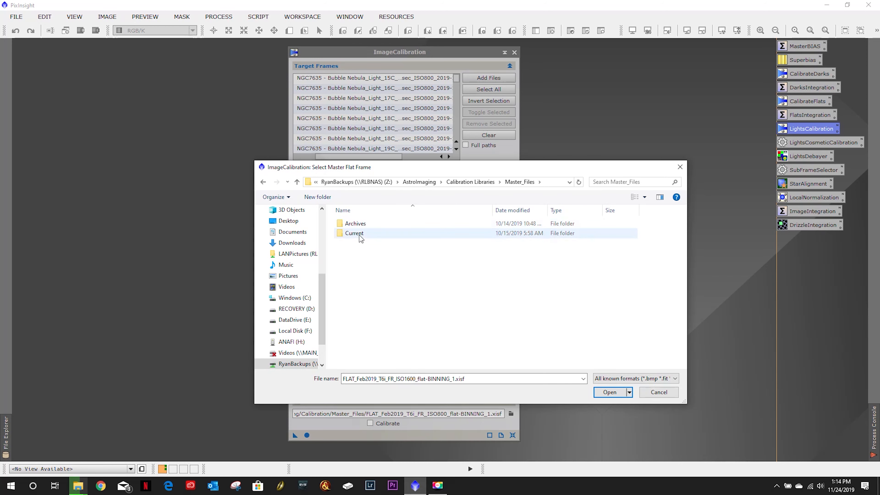
{"action": "key", "text": "Return"}
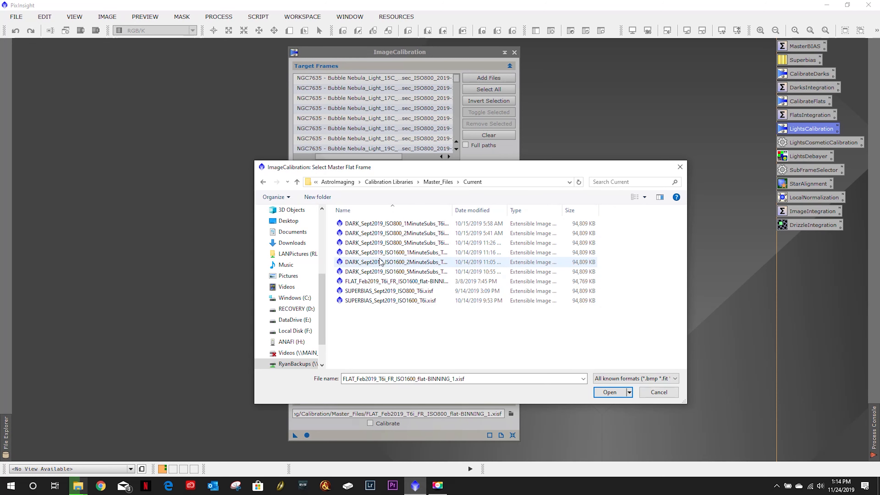
{"action": "left_click", "coordinate": [263, 183]}
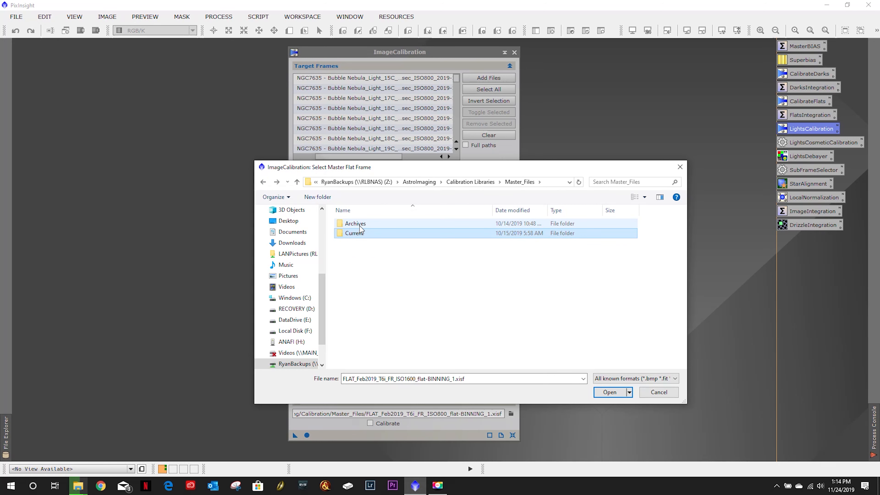
{"action": "double_click", "coordinate": [359, 225]}
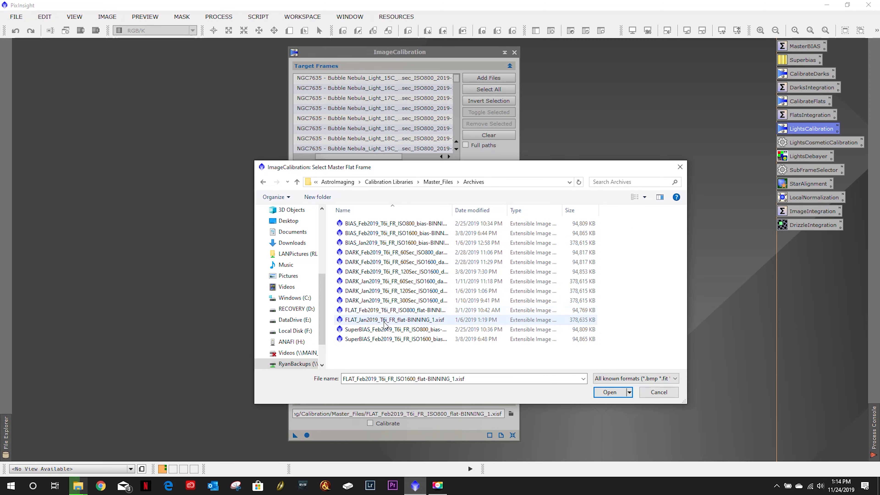
{"action": "left_click", "coordinate": [385, 310]}
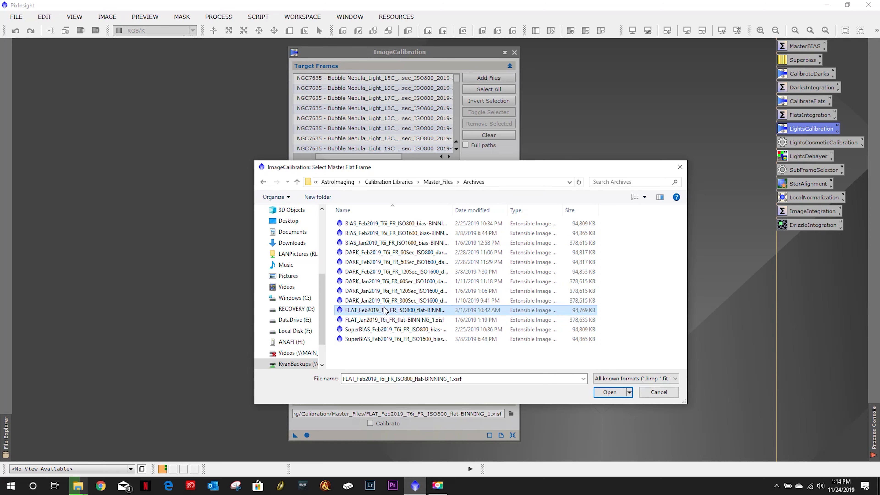
{"action": "left_click", "coordinate": [609, 392]}
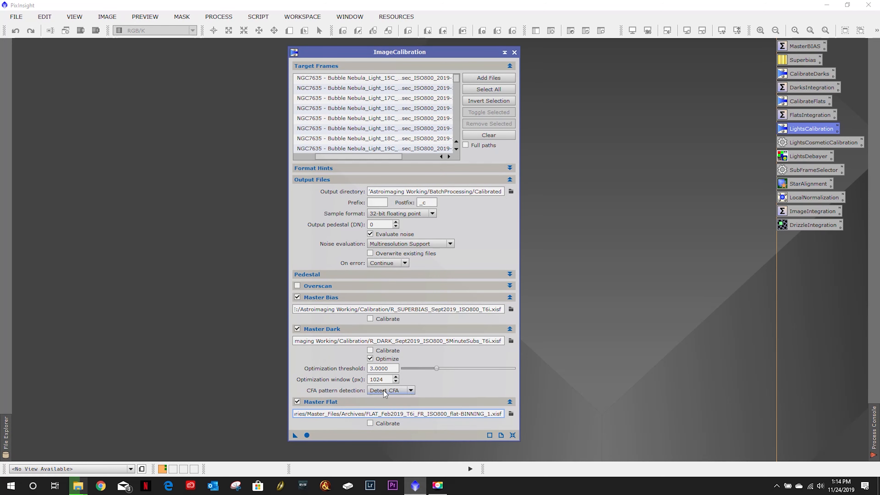
- Execute the calibration globally on all target frames and close the ImageCalibration window
{"action": "left_click", "coordinate": [307, 435]}
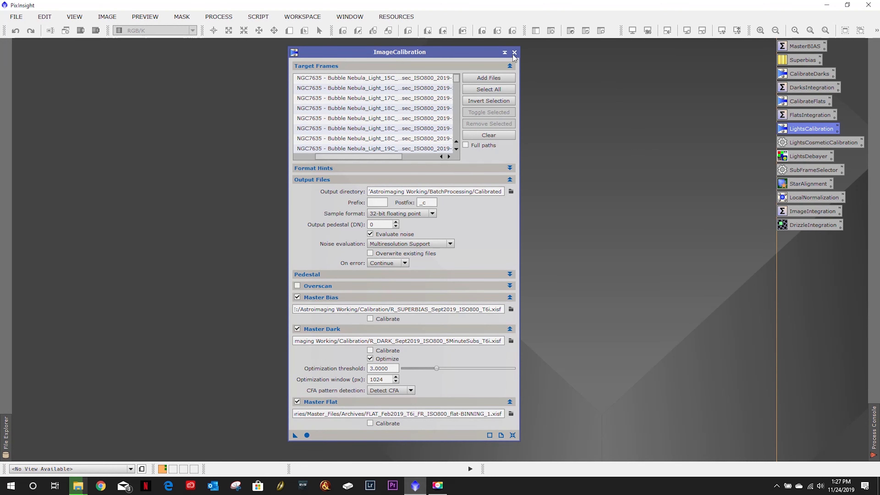
{"action": "mouse_move", "coordinate": [874, 441]}
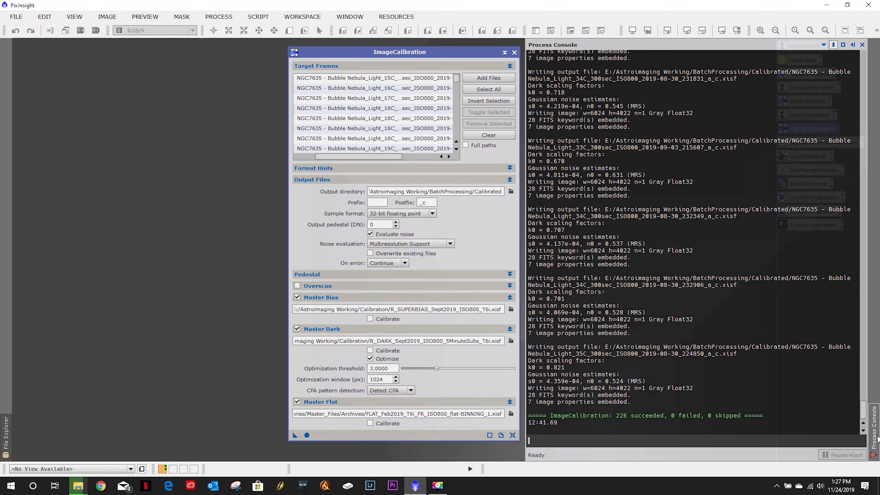
{"action": "left_click", "coordinate": [515, 53]}
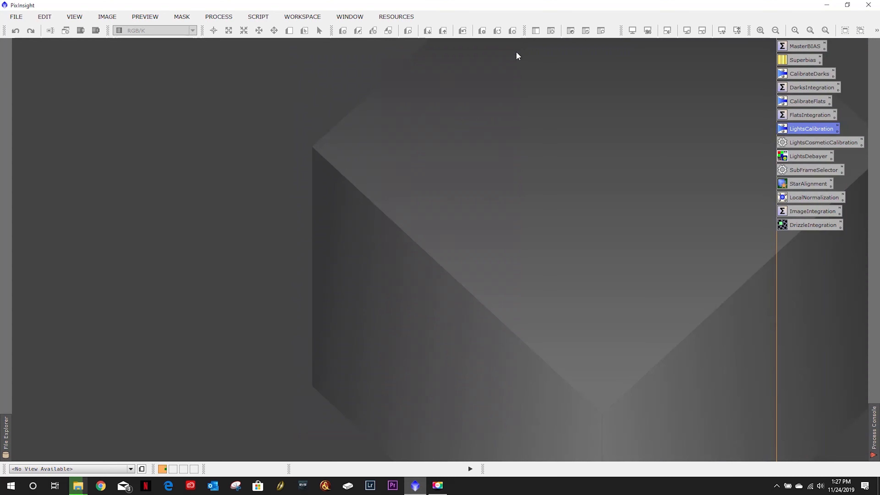
- Open the LightsCosmeticCalibration process and browse to Astroimaging Working's BatchProcessing folder to add target frames
{"action": "double_click", "coordinate": [816, 144]}
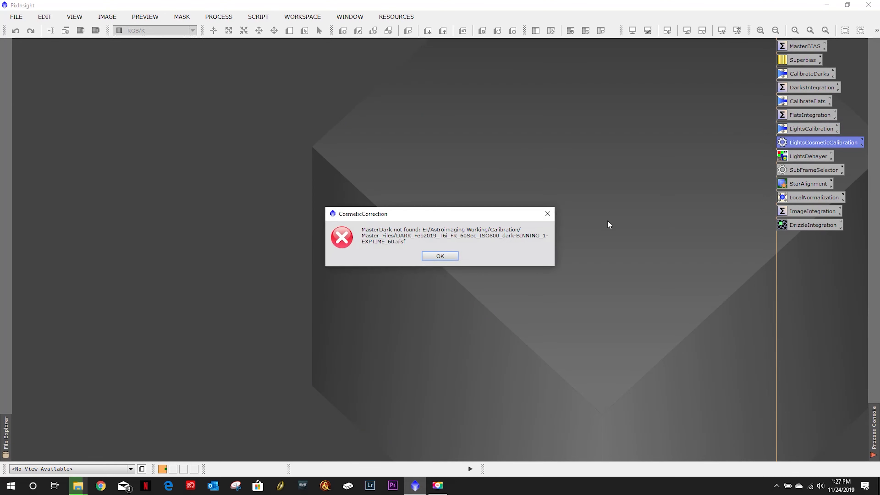
{"action": "left_click", "coordinate": [446, 255]}
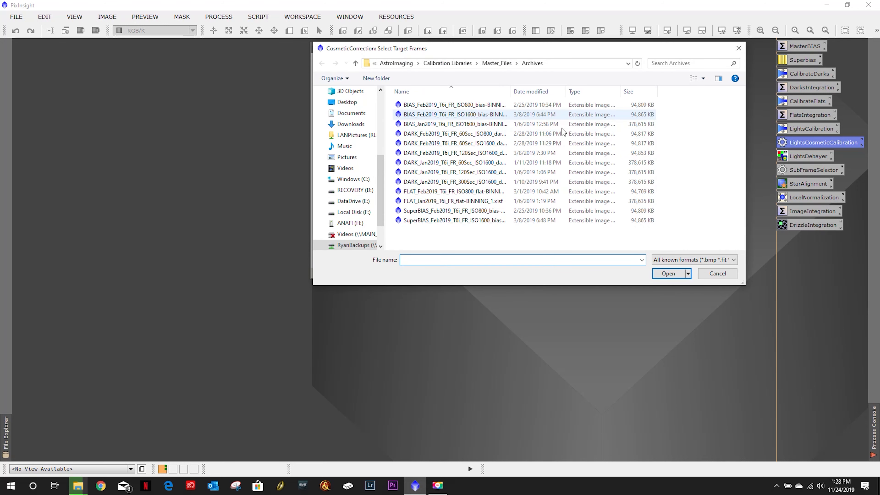
{"action": "left_click", "coordinate": [353, 201]}
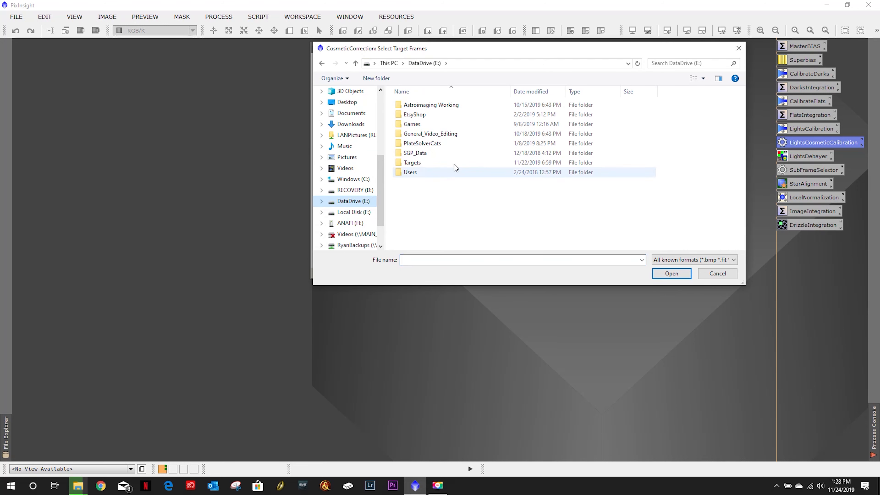
{"action": "double_click", "coordinate": [435, 109]}
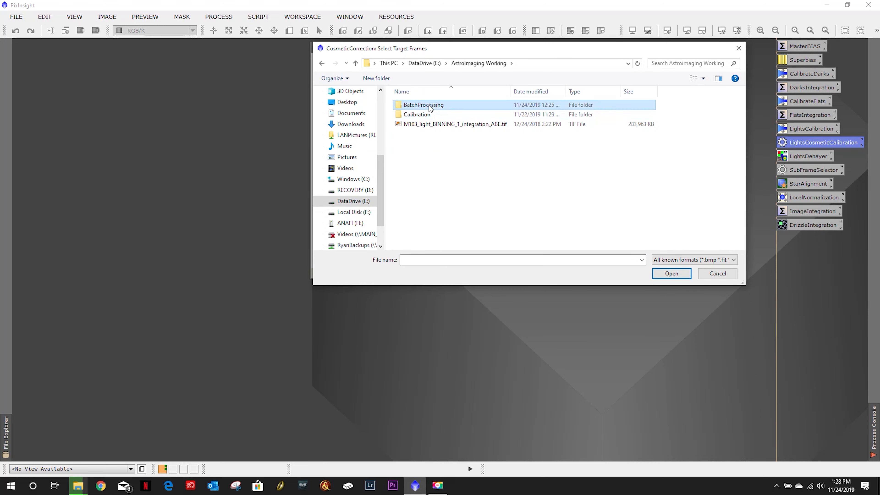
{"action": "double_click", "coordinate": [430, 105]}
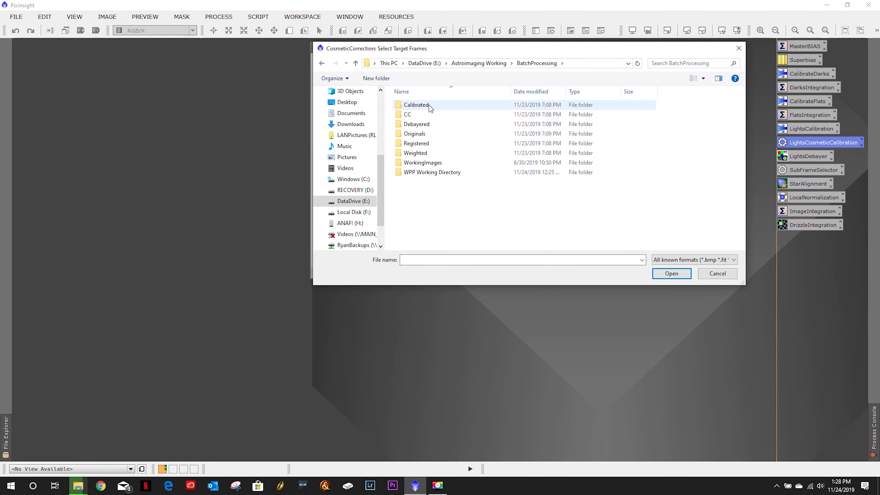
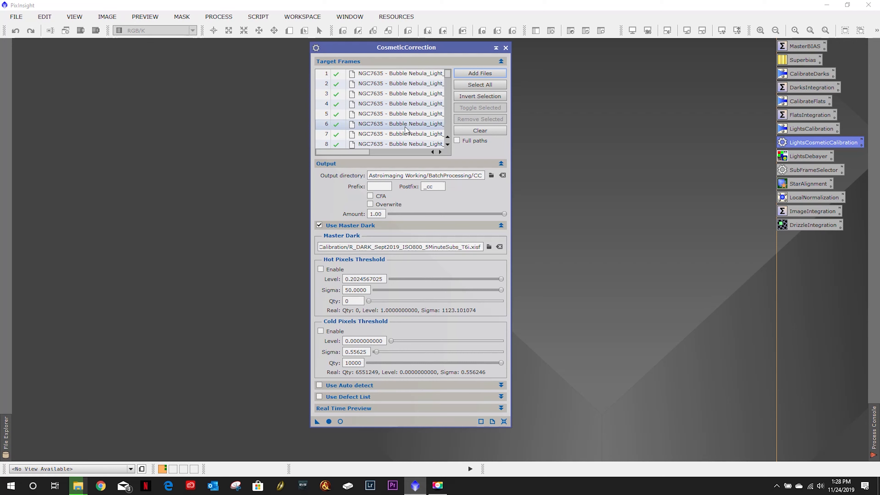
- Open the sixth target frame as an image and apply an automatic screen stretch to it
{"action": "double_click", "coordinate": [396, 128]}
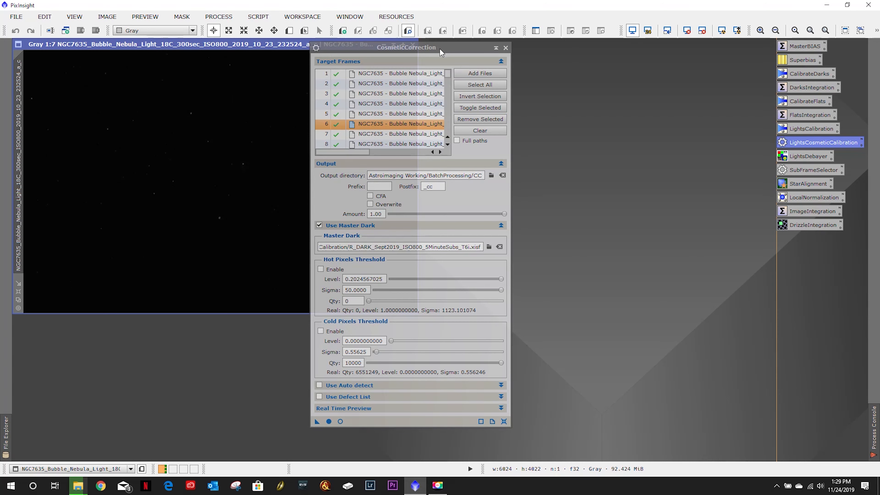
{"action": "left_click_drag", "start_coordinate": [440, 48], "coordinate": [557, 52]}
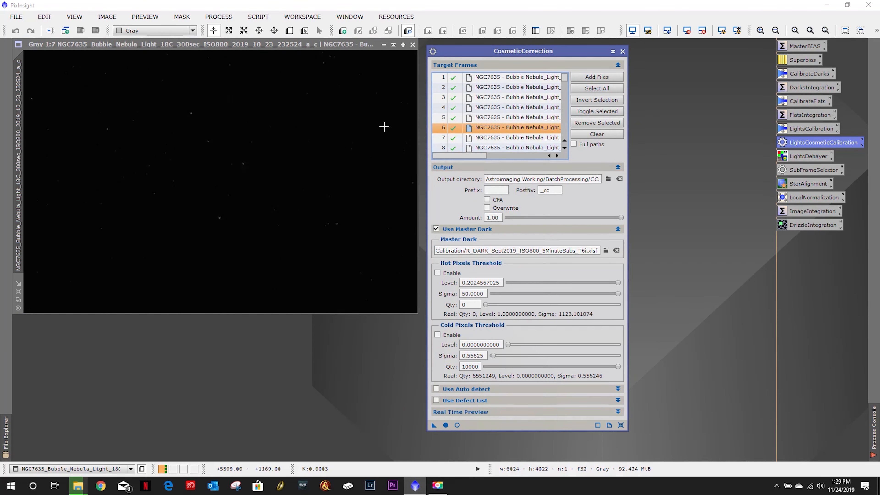
{"action": "left_click", "coordinate": [194, 47]}
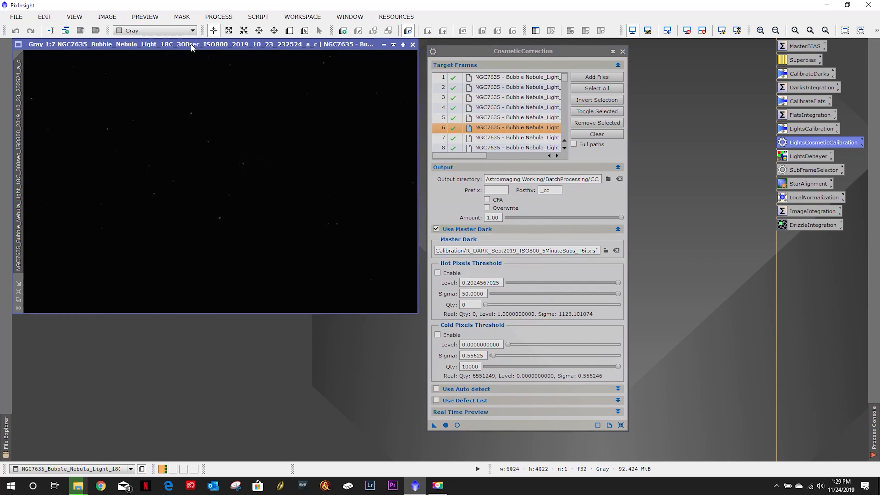
{"action": "left_click", "coordinate": [720, 34]}
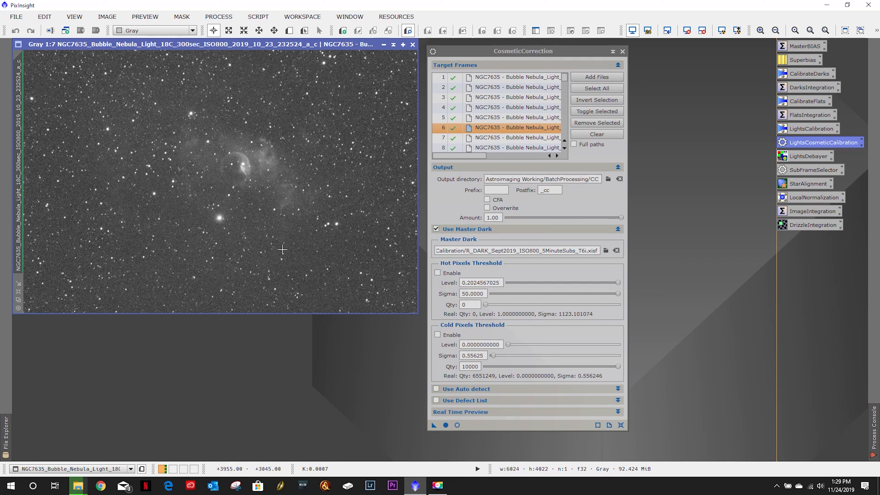
- Define a preview region below the nebula, left of center, and open Preview01 at 1:1
{"action": "left_click", "coordinate": [289, 30]}
{"action": "left_click_drag", "start_coordinate": [247, 202], "coordinate": [304, 248]}
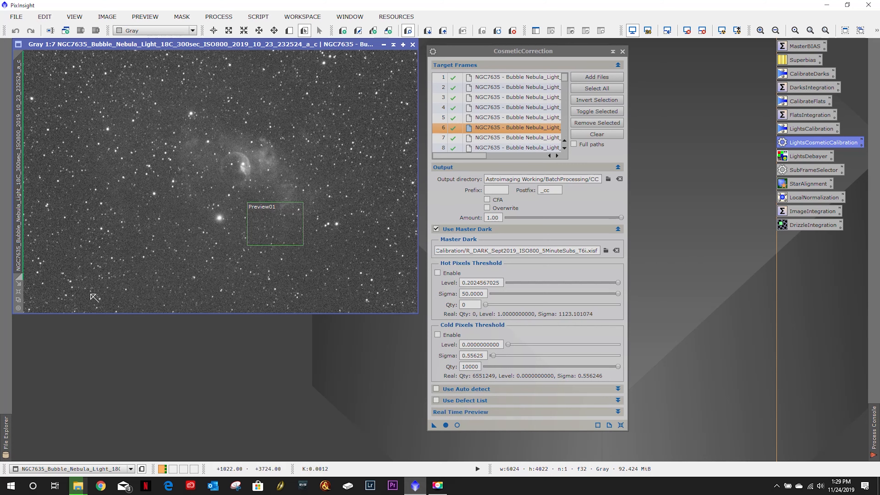
{"action": "left_click", "coordinate": [18, 294]}
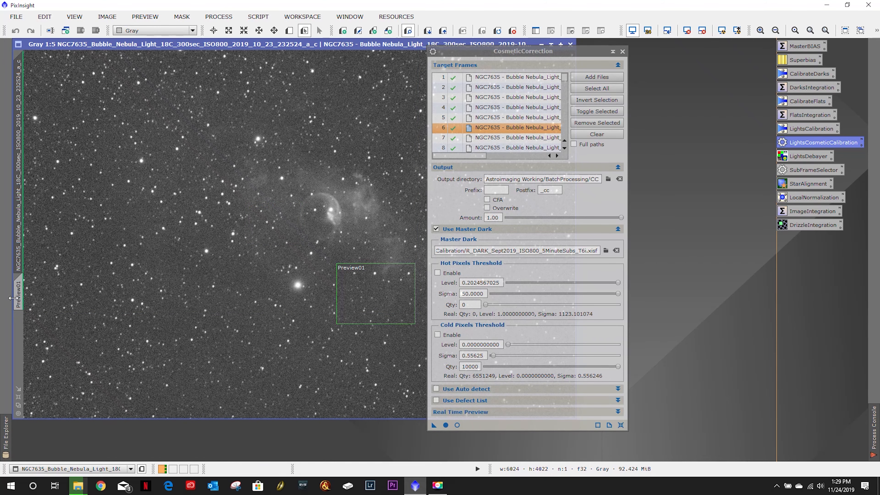
{"action": "left_click_drag", "start_coordinate": [14, 298], "coordinate": [13, 298]}
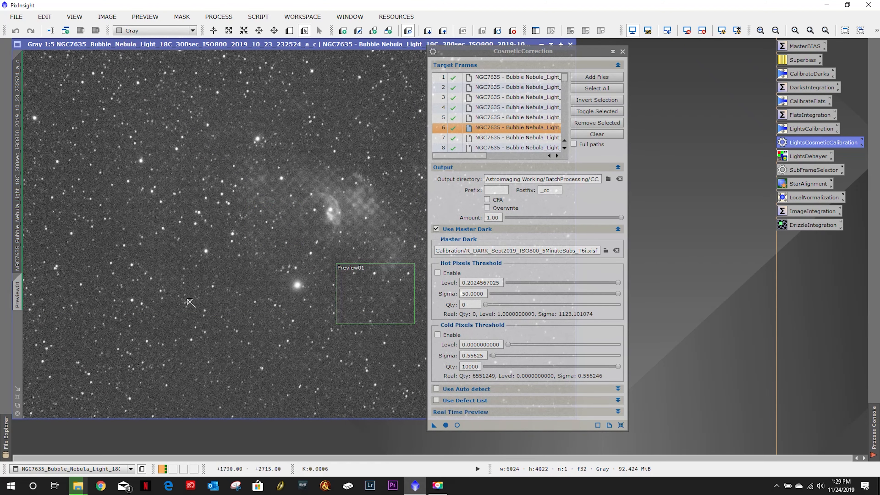
{"action": "left_click", "coordinate": [19, 295]}
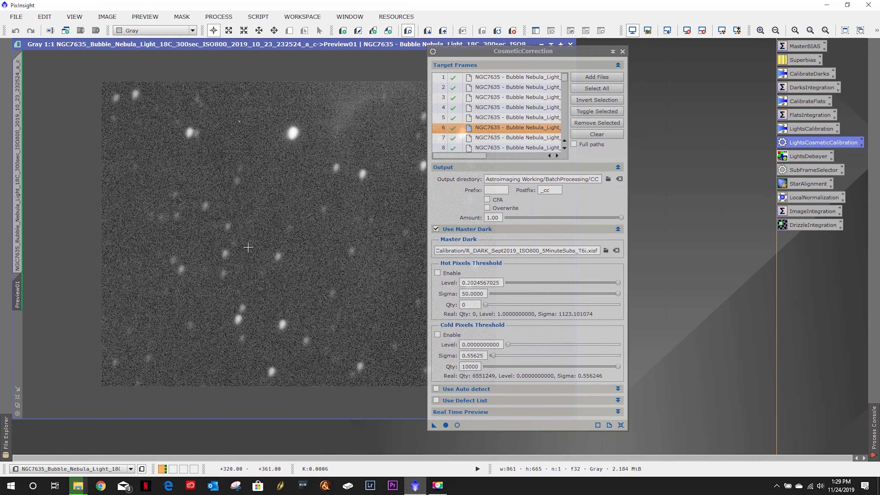
- Try various hot pixel level, sigma and quantity settings, then reset the CosmeticCorrection process
{"action": "left_click_drag", "start_coordinate": [484, 58], "coordinate": [589, 58]}
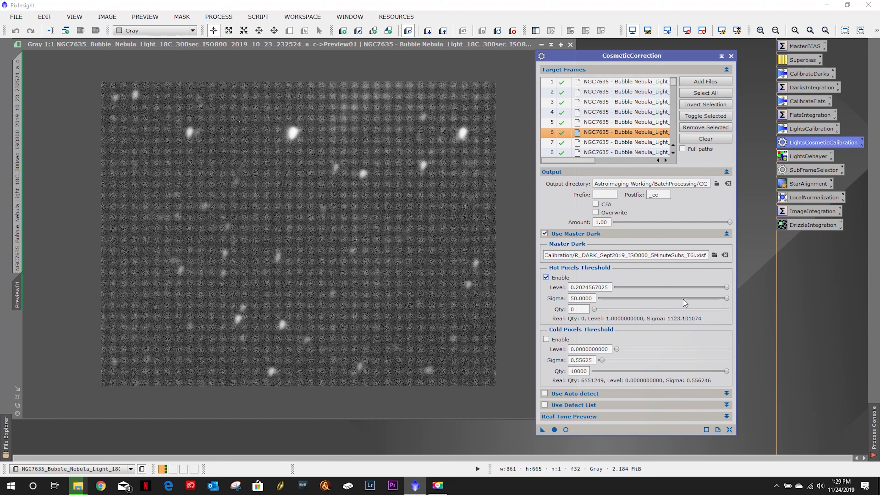
{"action": "left_click_drag", "start_coordinate": [725, 299], "coordinate": [746, 301]}
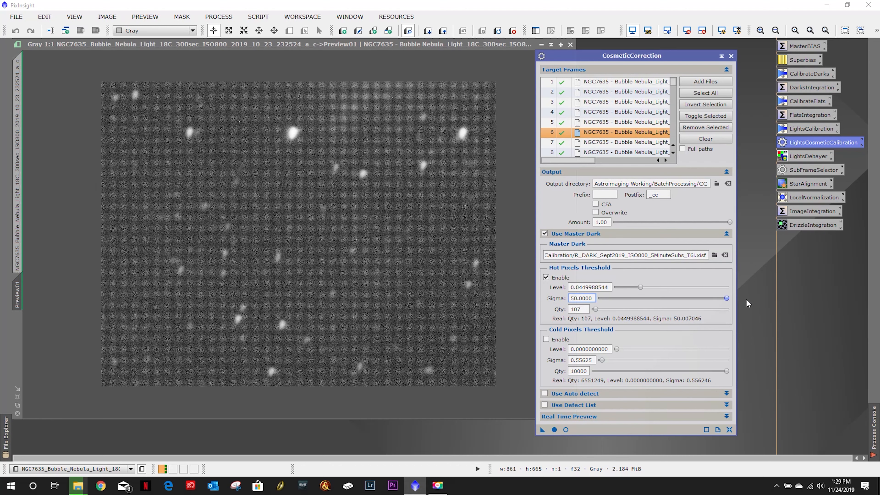
{"action": "left_click_drag", "start_coordinate": [640, 288], "coordinate": [608, 294]}
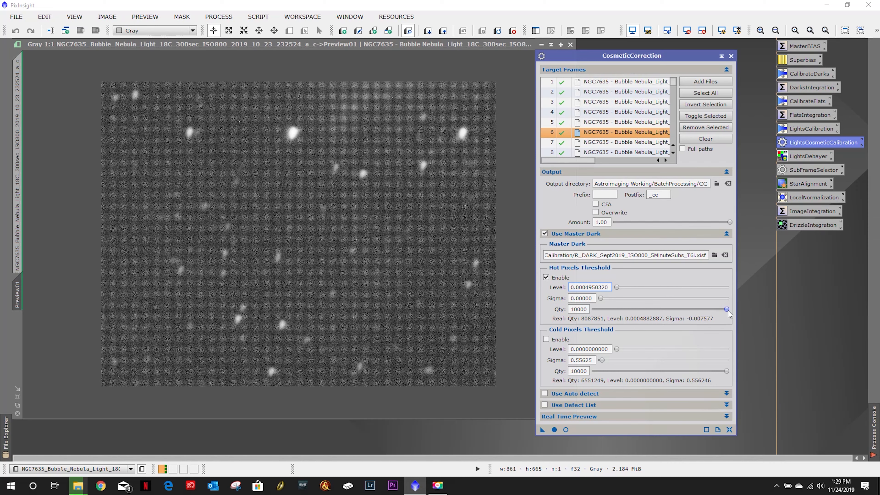
{"action": "left_click_drag", "start_coordinate": [726, 309], "coordinate": [587, 308]}
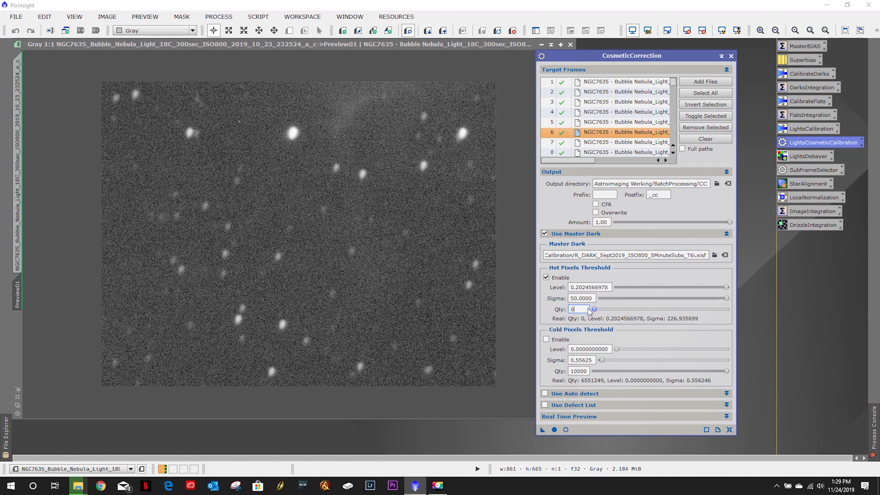
{"action": "mouse_move", "coordinate": [725, 298]}
{"action": "left_mouse_down"}
{"action": "mouse_move", "coordinate": [677, 305]}
{"action": "mouse_move", "coordinate": [739, 303]}
{"action": "left_mouse_up"}
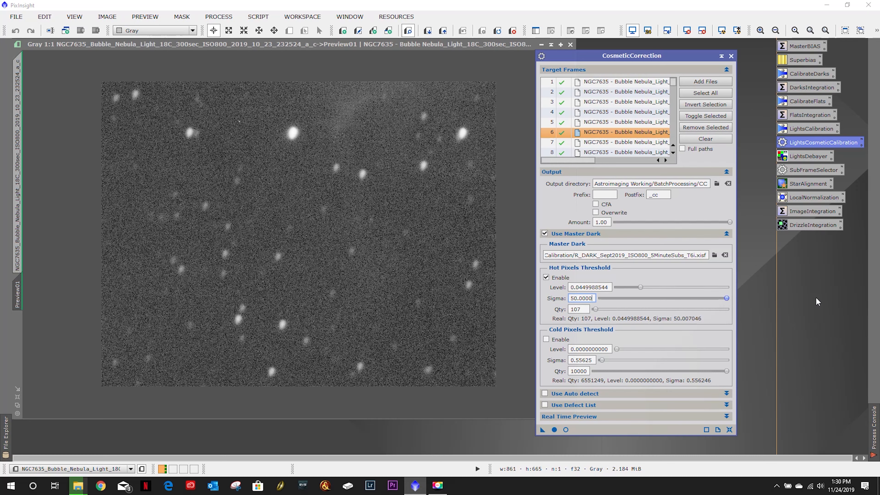
{"action": "left_click_drag", "start_coordinate": [725, 298], "coordinate": [745, 295]}
{"action": "left_click", "coordinate": [730, 430]}
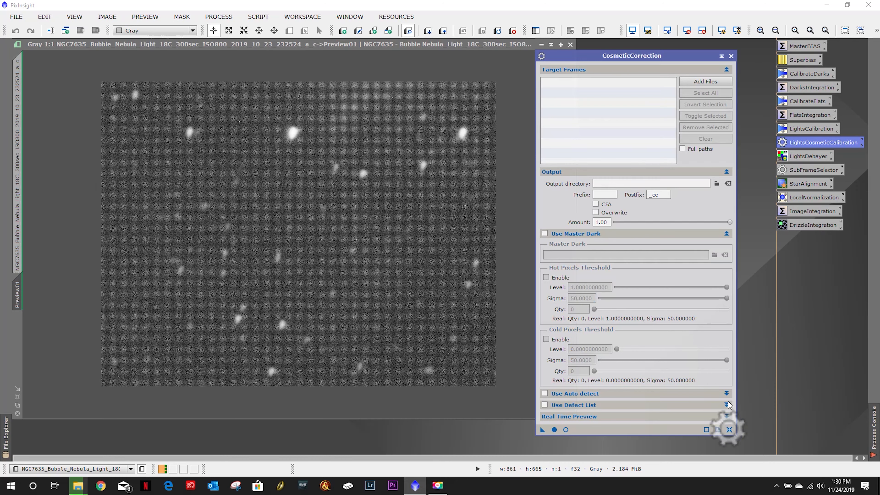
- Add all calibrated light frames from Astroimaging Working's BatchProcessing Calibrated folder as target frames
{"action": "left_click", "coordinate": [704, 81]}
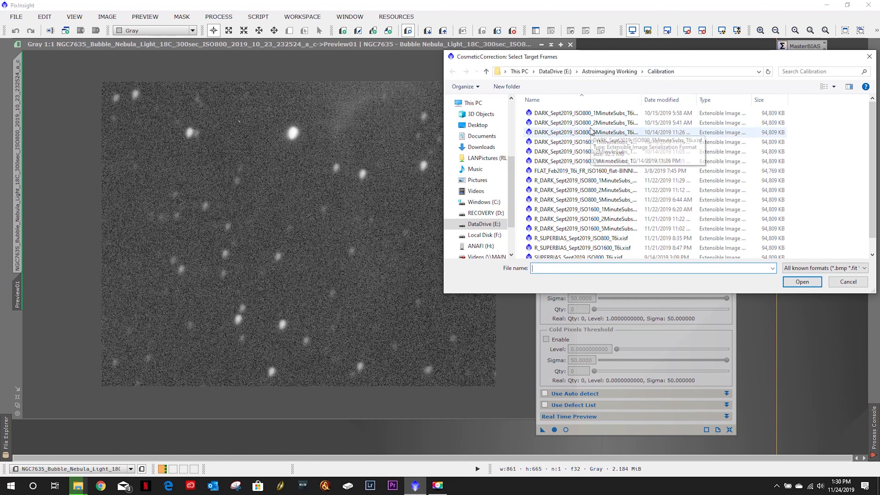
{"action": "left_click", "coordinate": [610, 71]}
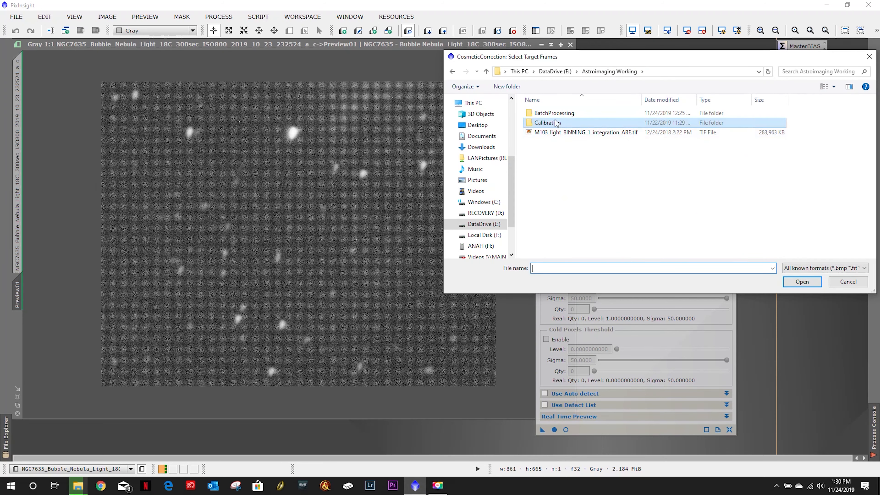
{"action": "double_click", "coordinate": [551, 113]}
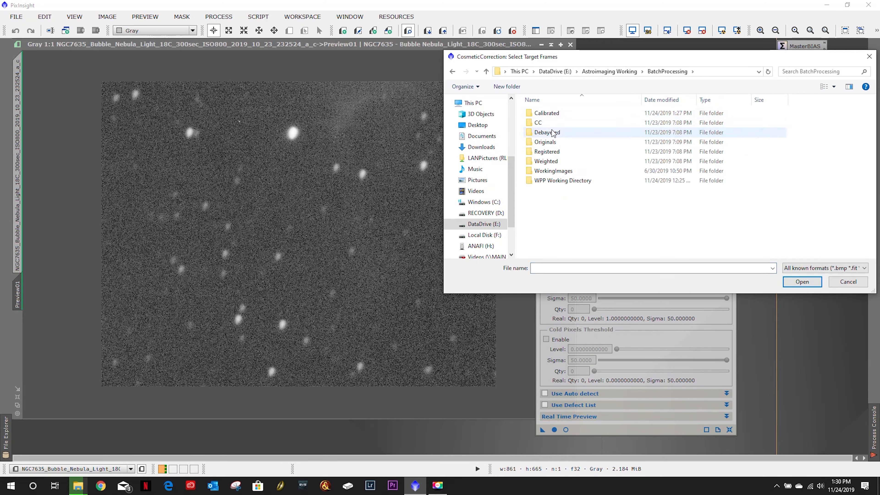
{"action": "double_click", "coordinate": [552, 114]}
{"action": "left_click", "coordinate": [555, 144]}
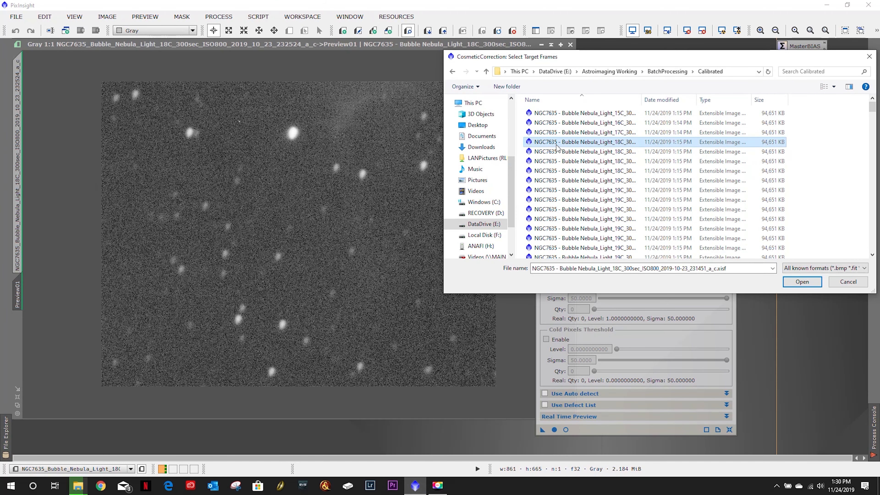
{"action": "key", "text": "ctrl+a"}
{"action": "left_click", "coordinate": [791, 285]}
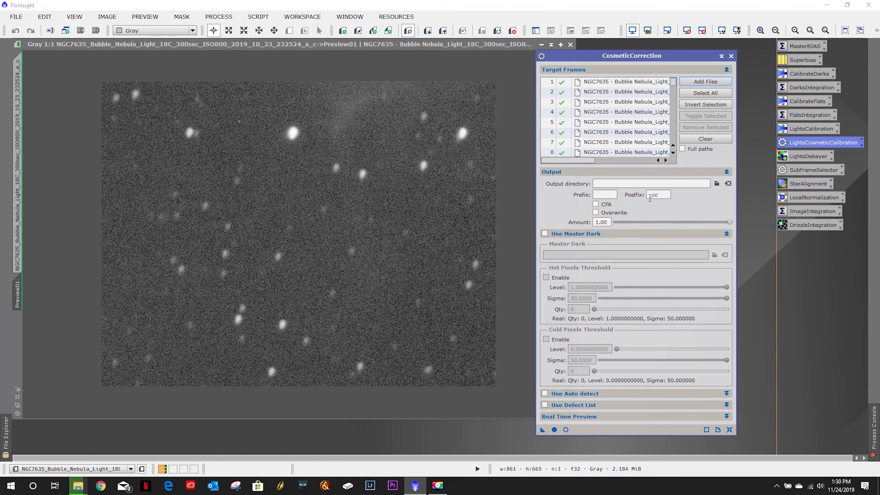
- Set the output directory to the CC folder inside Astroimaging Working's BatchProcessing folder
{"action": "left_click", "coordinate": [716, 183]}
{"action": "left_click", "coordinate": [658, 75]}
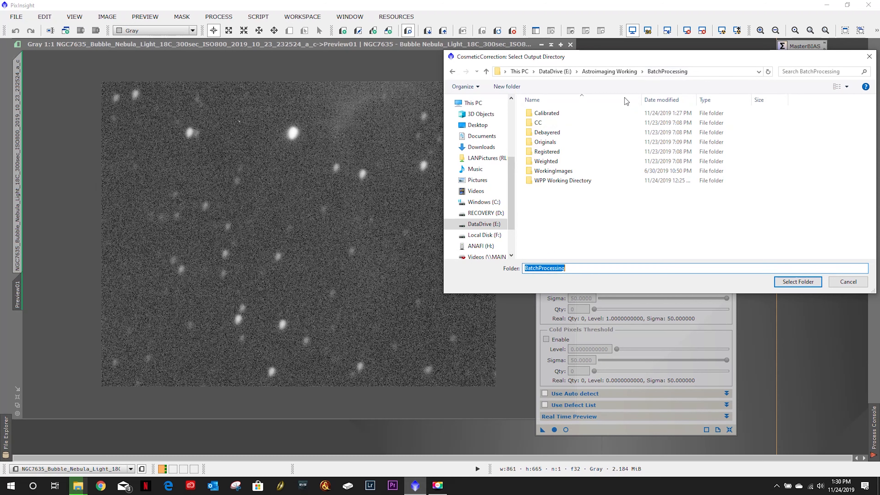
{"action": "double_click", "coordinate": [561, 122]}
{"action": "left_click", "coordinate": [795, 285]}
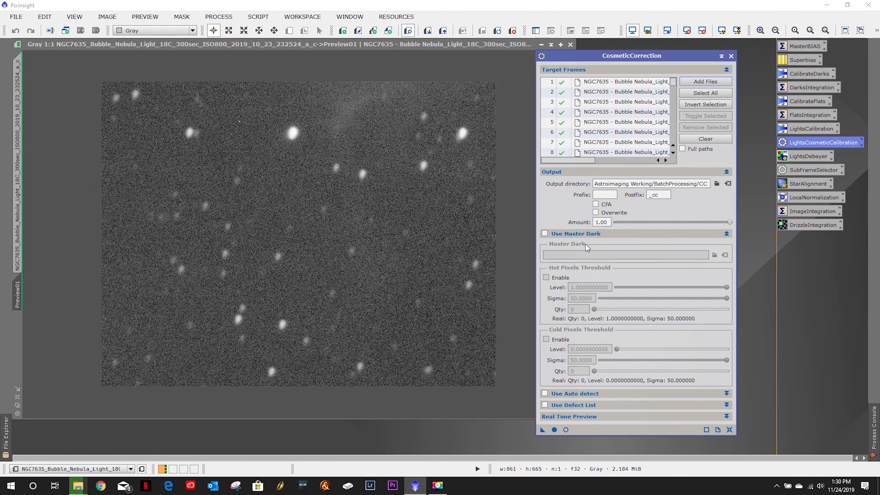
- Enable Use Master Dark and select R_DARK_Sept2019_ISO800_5MinuteSubs_T6i.xisf from the Astroimaging Working Calibration folder
{"action": "left_click", "coordinate": [545, 233]}
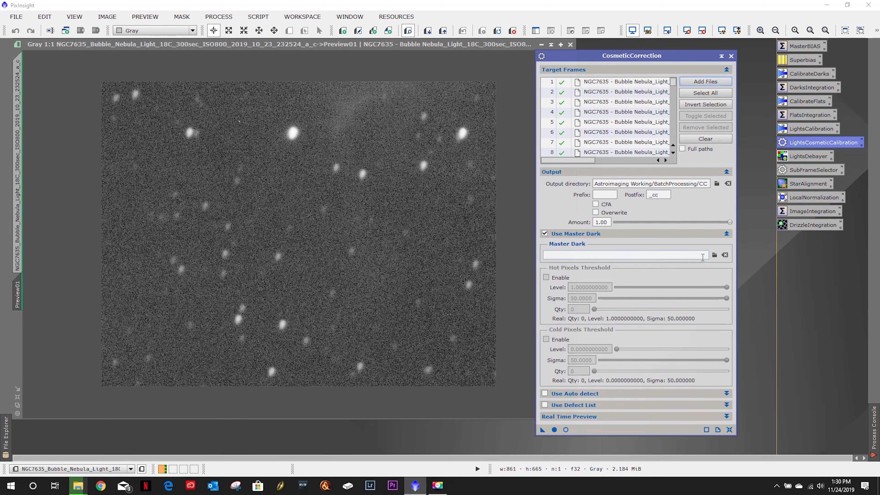
{"action": "left_click", "coordinate": [714, 255]}
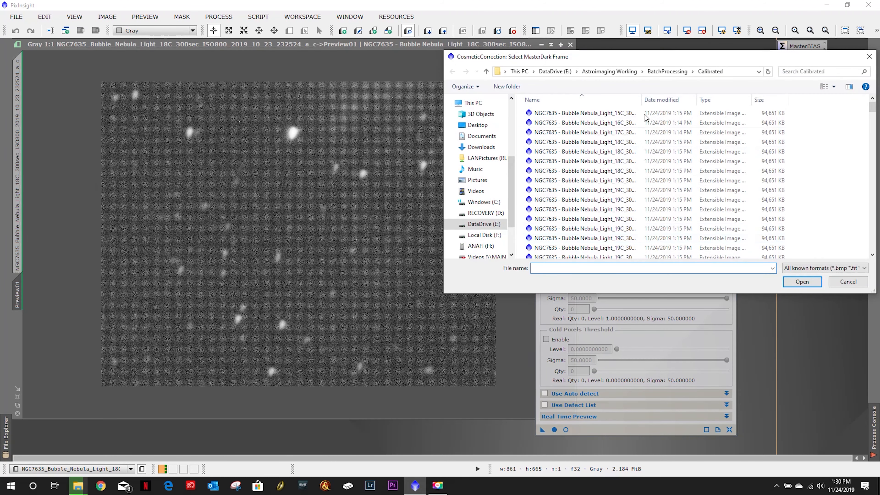
{"action": "left_click", "coordinate": [624, 71]}
{"action": "double_click", "coordinate": [558, 123]}
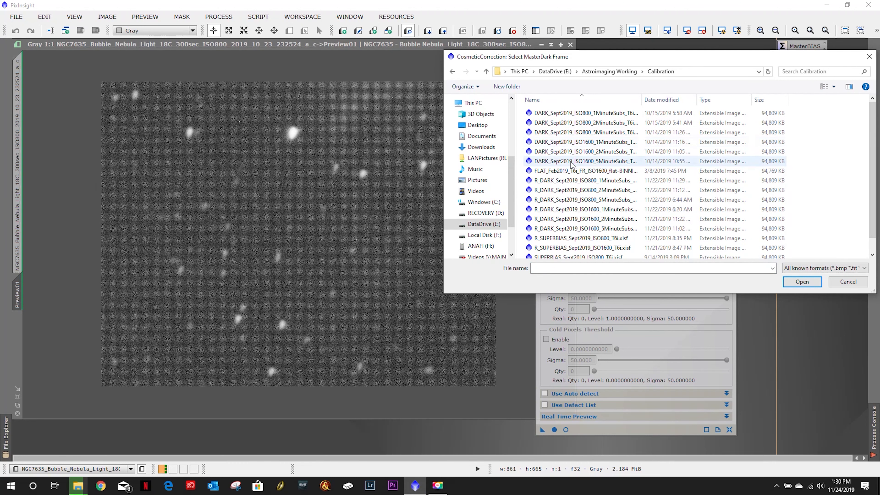
{"action": "double_click", "coordinate": [573, 200]}
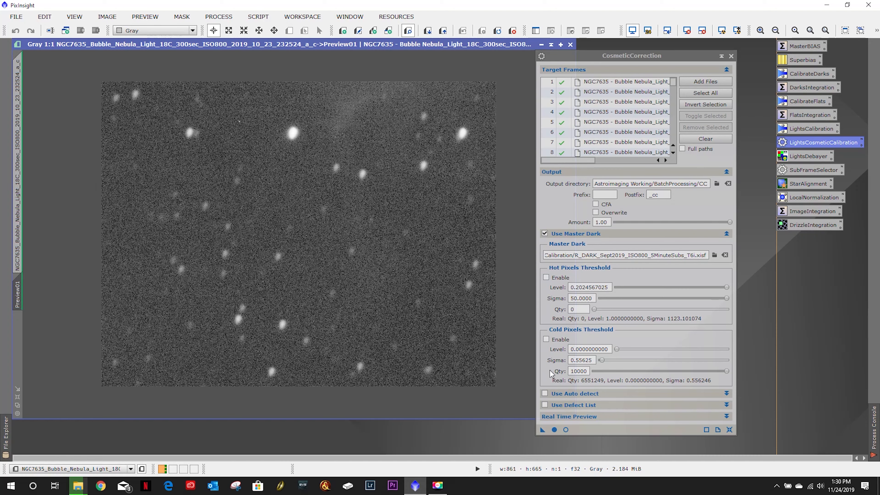
- Open the real-time preview and enlarge its window over the preview image
{"action": "left_click", "coordinate": [565, 429]}
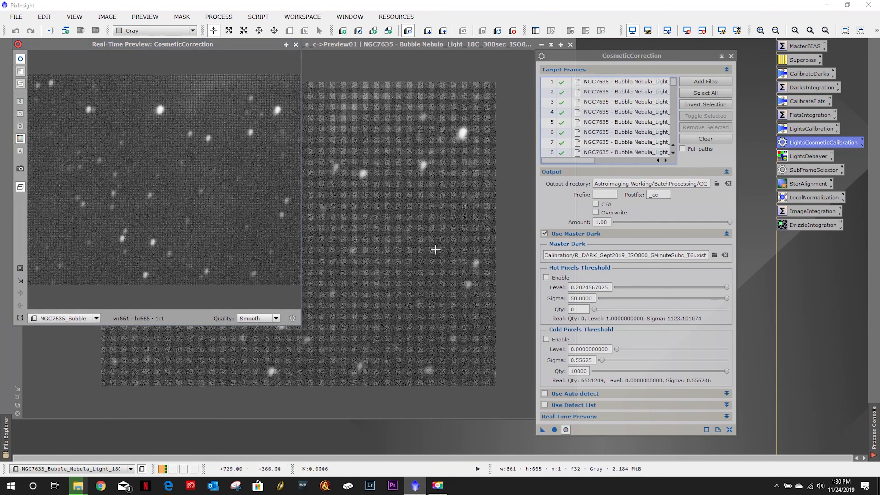
{"action": "left_click_drag", "start_coordinate": [300, 326], "coordinate": [457, 390]}
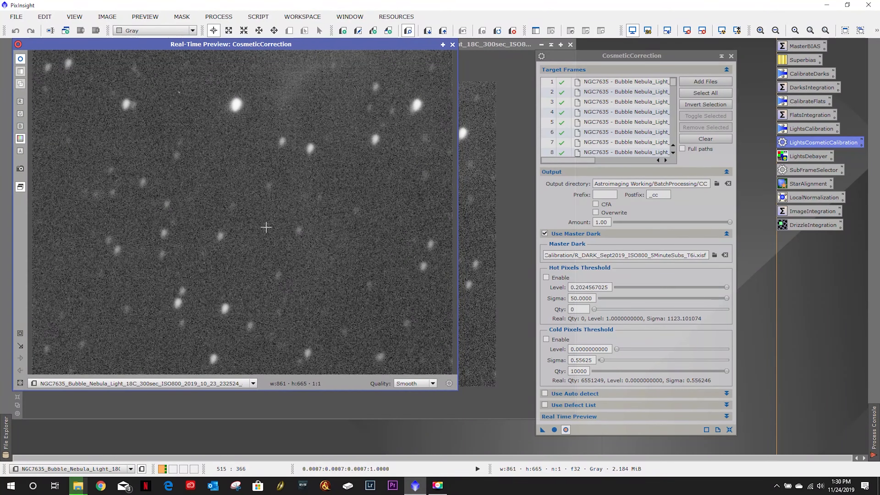
- Enable the hot pixel threshold and tune its sigma to about 2.35856 while watching the preview
{"action": "left_click", "coordinate": [546, 278]}
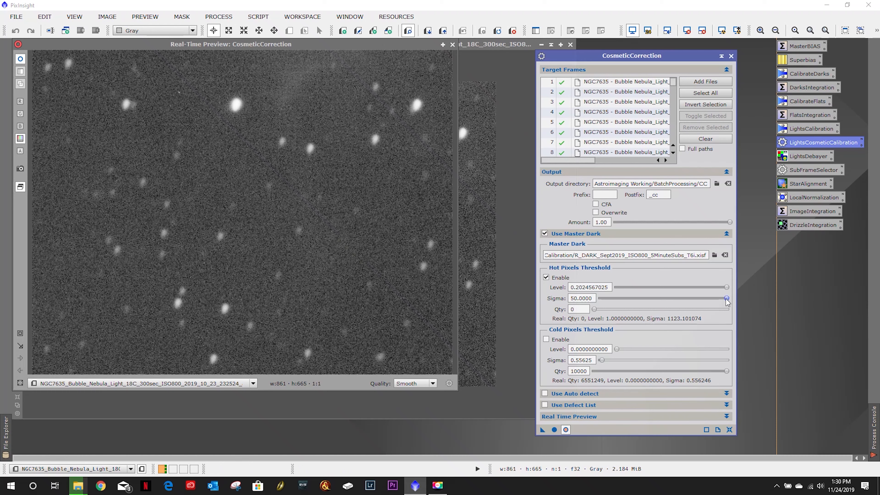
{"action": "left_click_drag", "start_coordinate": [726, 301], "coordinate": [596, 305]}
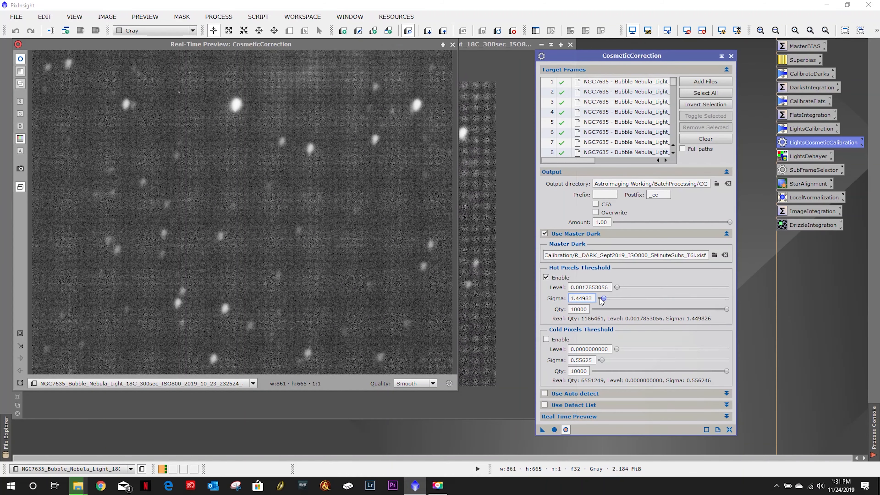
{"action": "left_click_drag", "start_coordinate": [599, 298], "coordinate": [593, 295]}
{"action": "left_click_drag", "start_coordinate": [727, 310], "coordinate": [575, 305]}
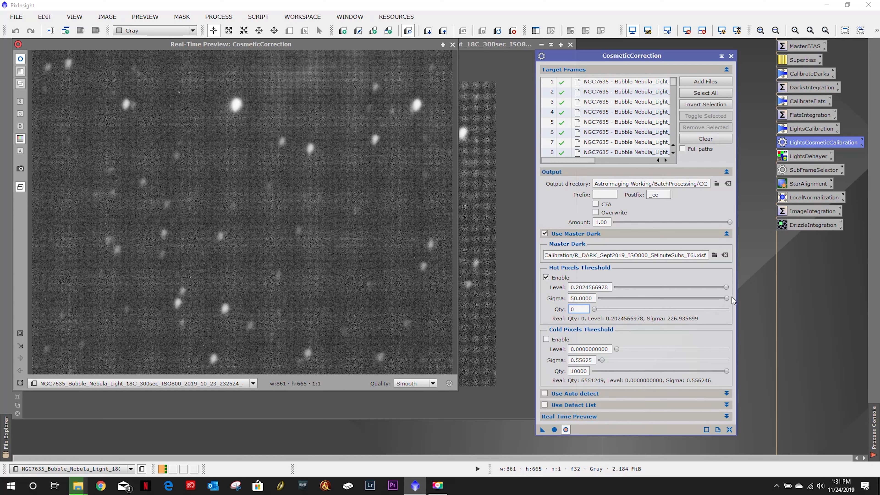
{"action": "left_click_drag", "start_coordinate": [726, 300], "coordinate": [598, 303]}
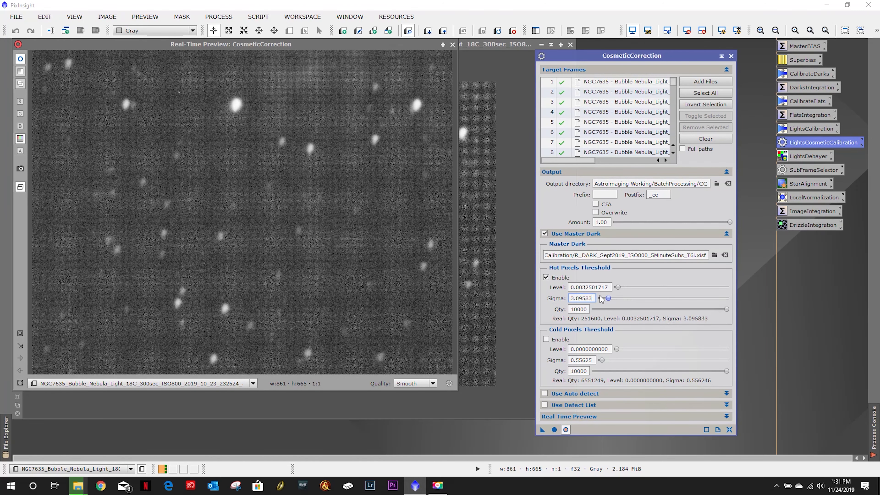
{"action": "left_click_drag", "start_coordinate": [600, 300], "coordinate": [601, 299]}
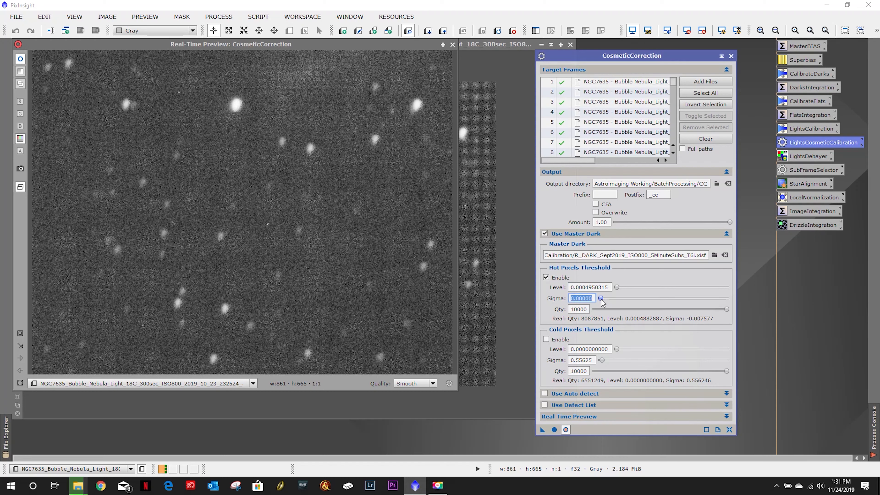
{"action": "left_click_drag", "start_coordinate": [600, 299], "coordinate": [608, 301]}
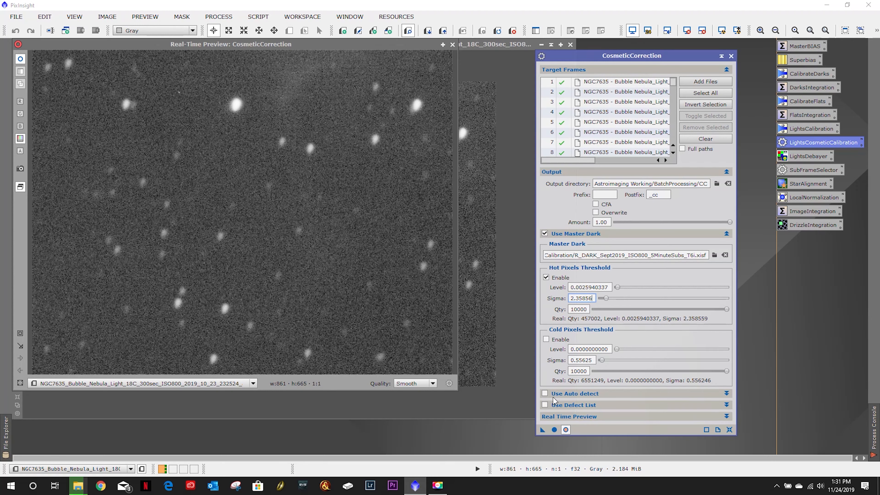
- Disable the hot pixel threshold and enable Use Auto detect instead
{"action": "left_click", "coordinate": [560, 395]}
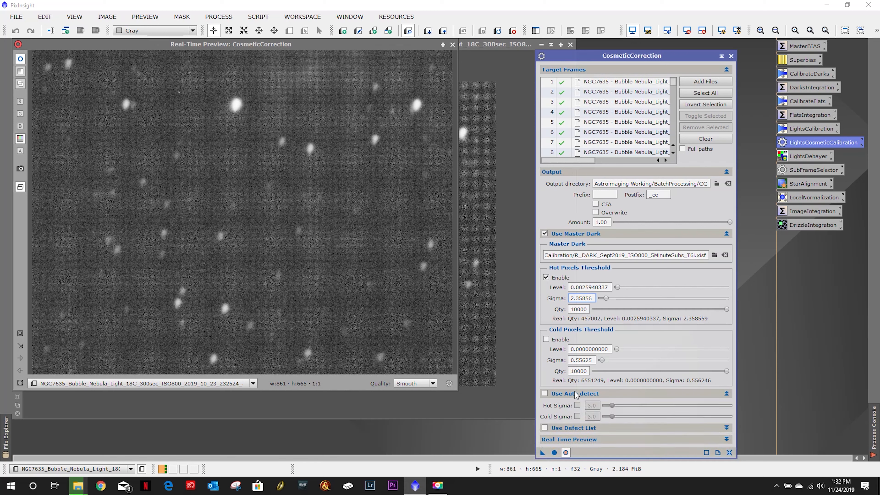
{"action": "left_click", "coordinate": [546, 278]}
{"action": "left_click", "coordinate": [544, 394]}
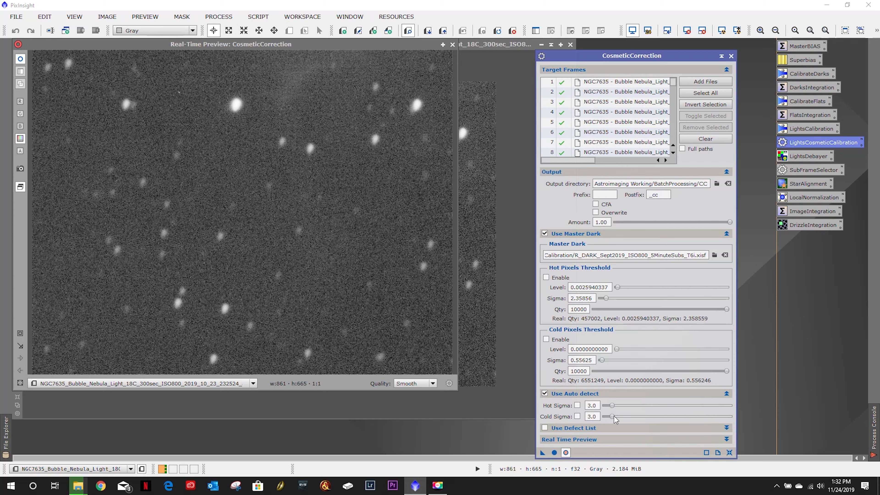
- Switch from auto detect with hot sigma 25 back to master dark correction with the hot pixel threshold enabled
{"action": "left_click", "coordinate": [578, 405]}
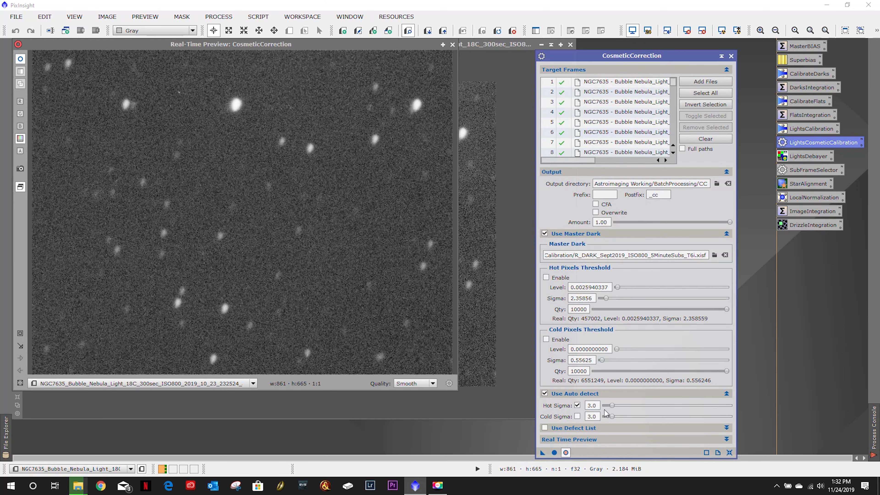
{"action": "left_click_drag", "start_coordinate": [609, 406], "coordinate": [667, 405]}
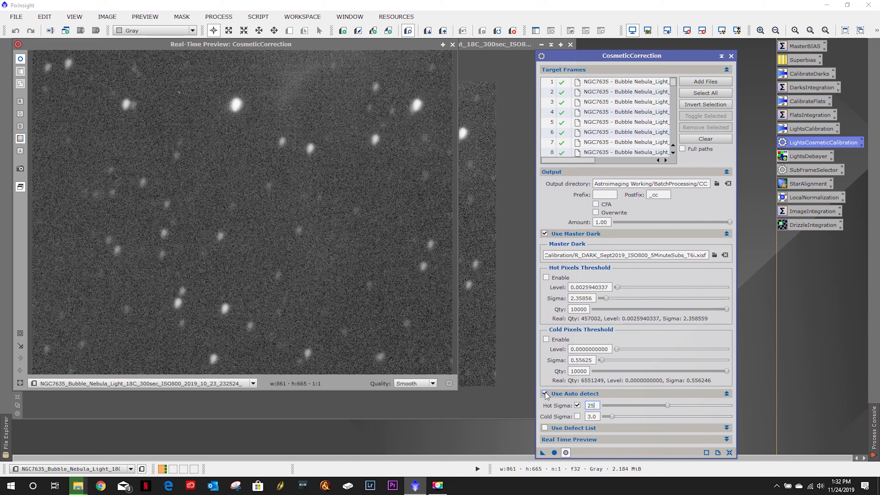
{"action": "left_click", "coordinate": [545, 393]}
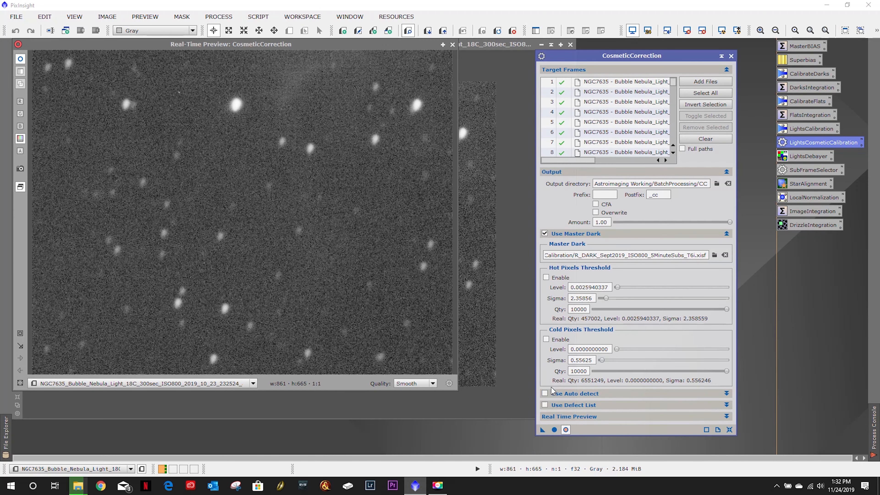
{"action": "left_click", "coordinate": [544, 234]}
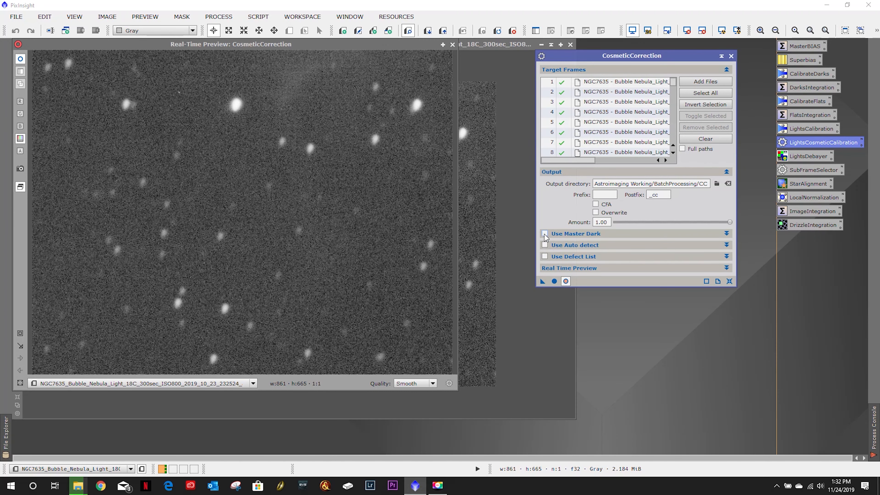
{"action": "left_click", "coordinate": [545, 234]}
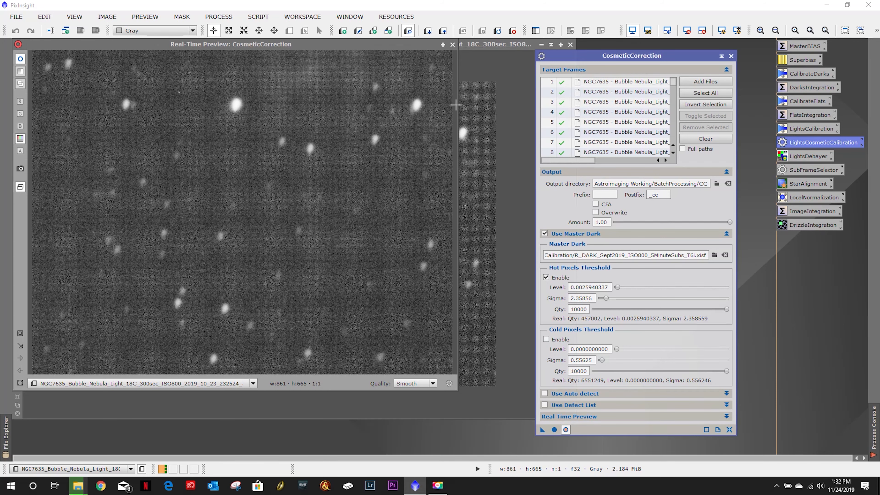
- Turn off the real-time preview and close the preview and calibrated image windows
{"action": "left_click", "coordinate": [565, 430]}
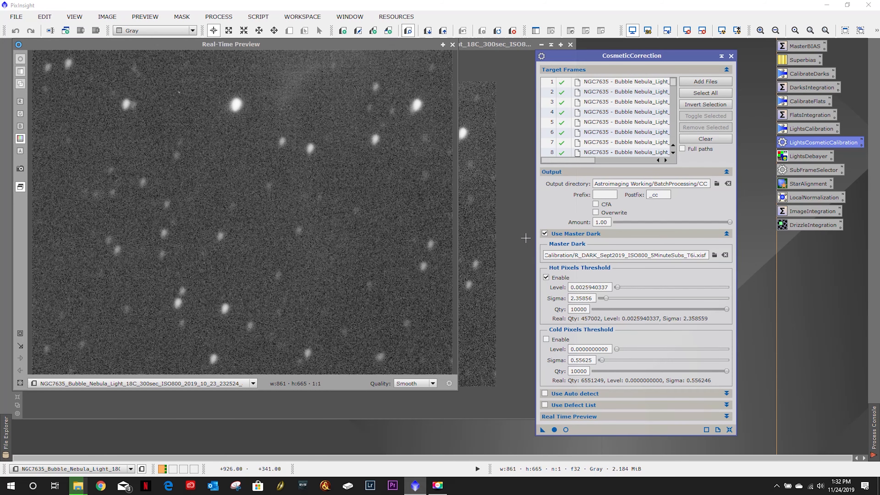
{"action": "left_click", "coordinate": [452, 45]}
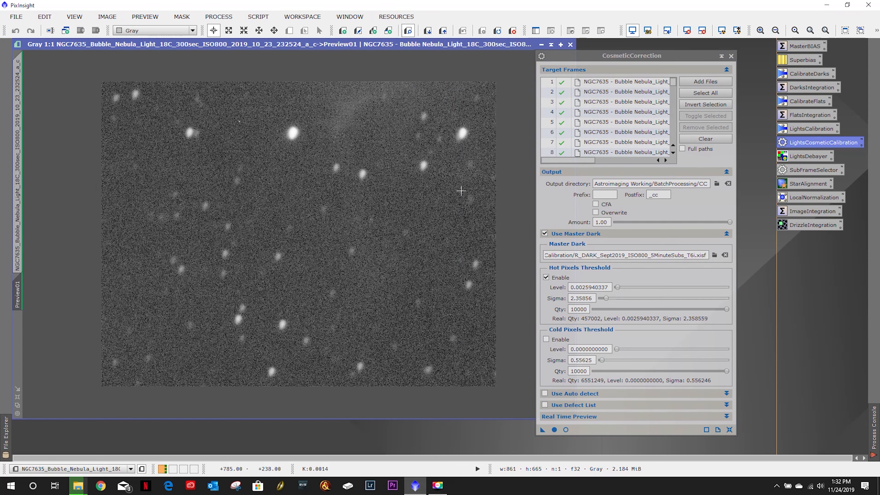
{"action": "right_click", "coordinate": [18, 291]}
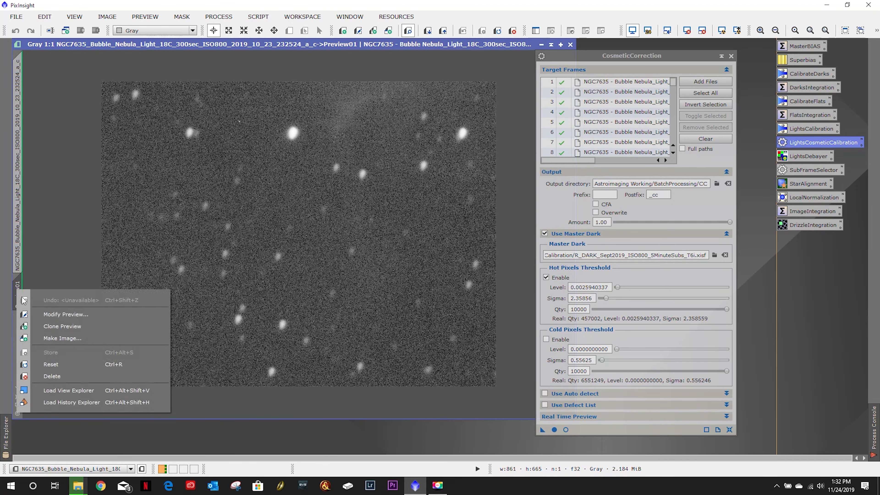
{"action": "left_click", "coordinate": [477, 44]}
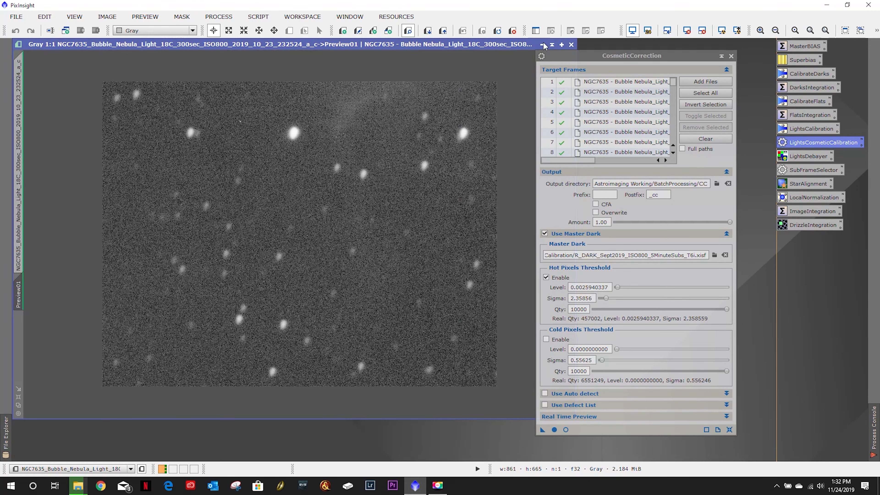
{"action": "left_click", "coordinate": [570, 45]}
- Start cosmetic correction globally on all target frames and abort the run partway
{"action": "left_click_drag", "start_coordinate": [620, 57], "coordinate": [384, 48]}
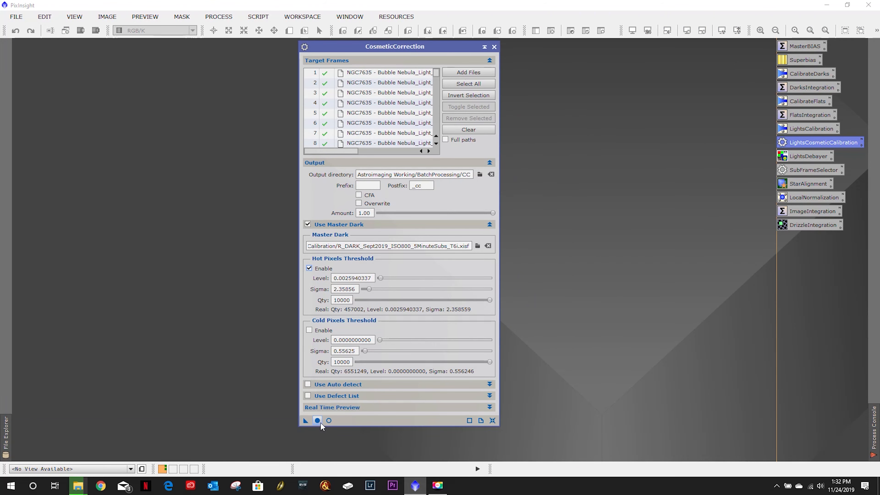
{"action": "left_click", "coordinate": [317, 420]}
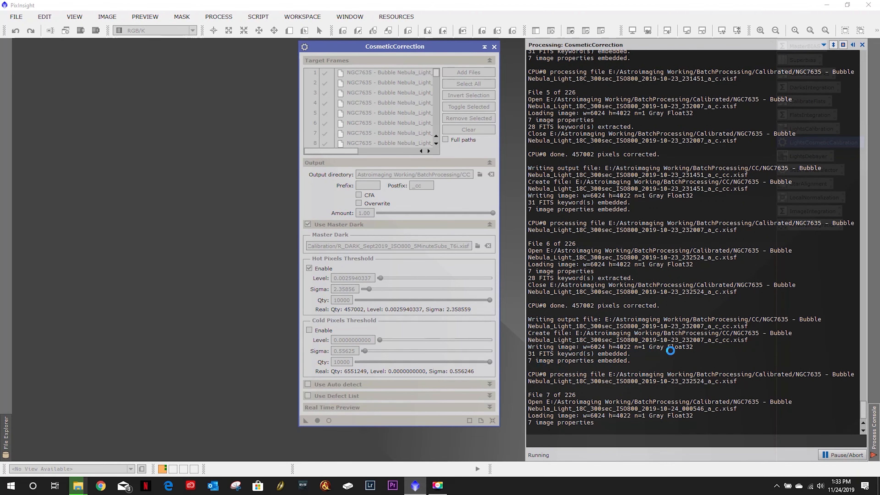
{"action": "left_click", "coordinate": [845, 455]}
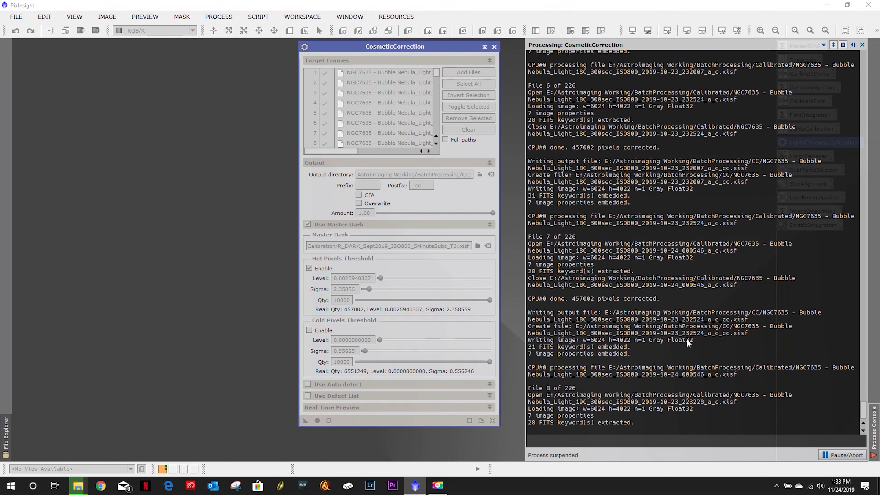
{"action": "left_click", "coordinate": [423, 257]}
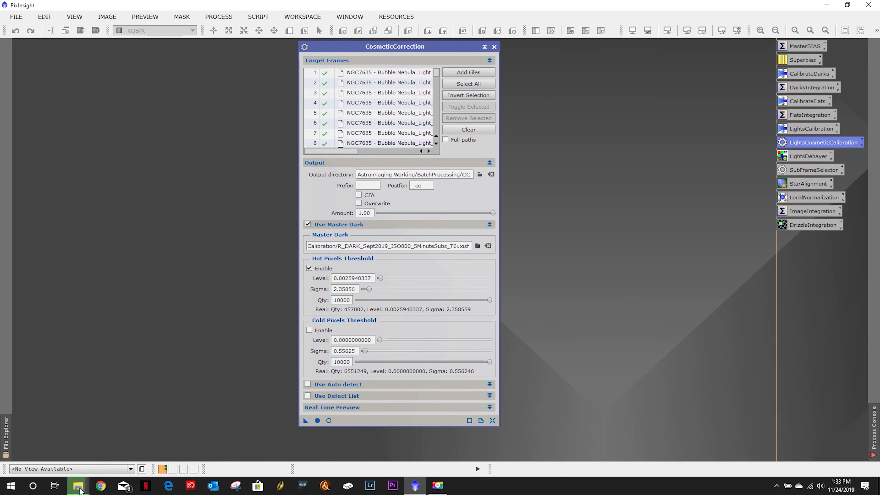
- In File Explorer, delete all cosmetic-corrected files from the Astroimaging Working BatchProcessing CC folder
{"action": "left_click", "coordinate": [78, 485]}
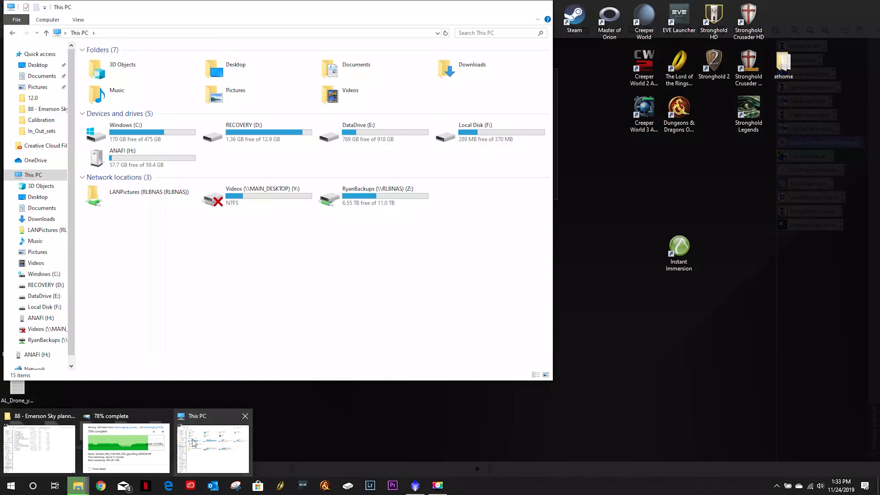
{"action": "left_click", "coordinate": [192, 443]}
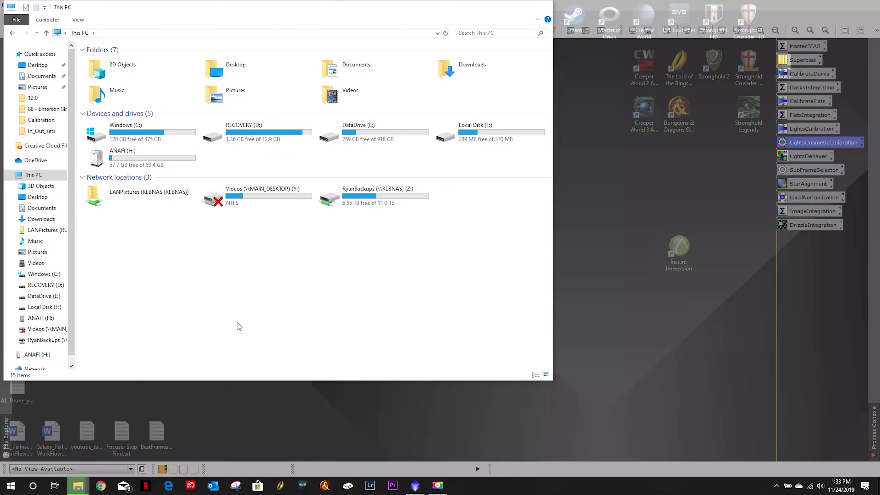
{"action": "double_click", "coordinate": [401, 132]}
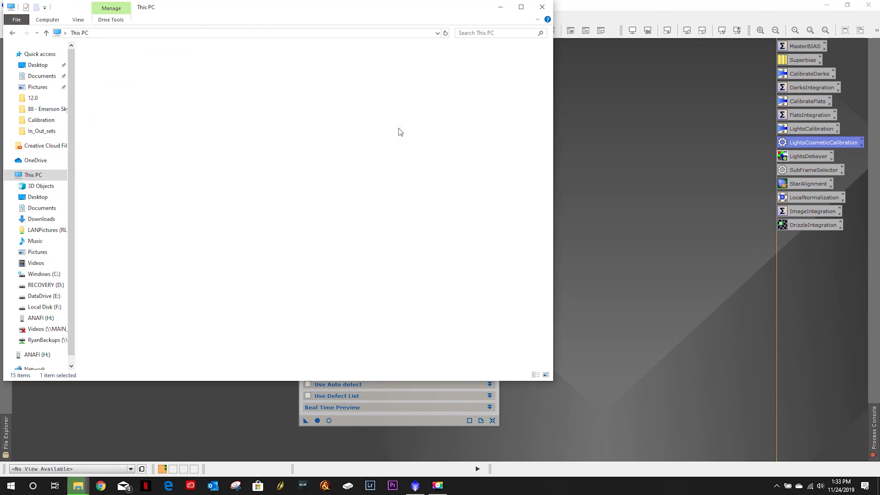
{"action": "double_click", "coordinate": [147, 61]}
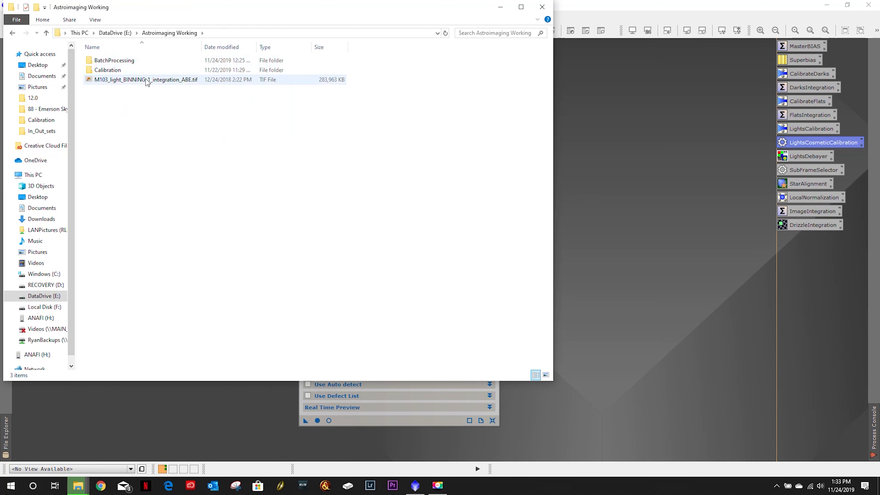
{"action": "double_click", "coordinate": [114, 61]}
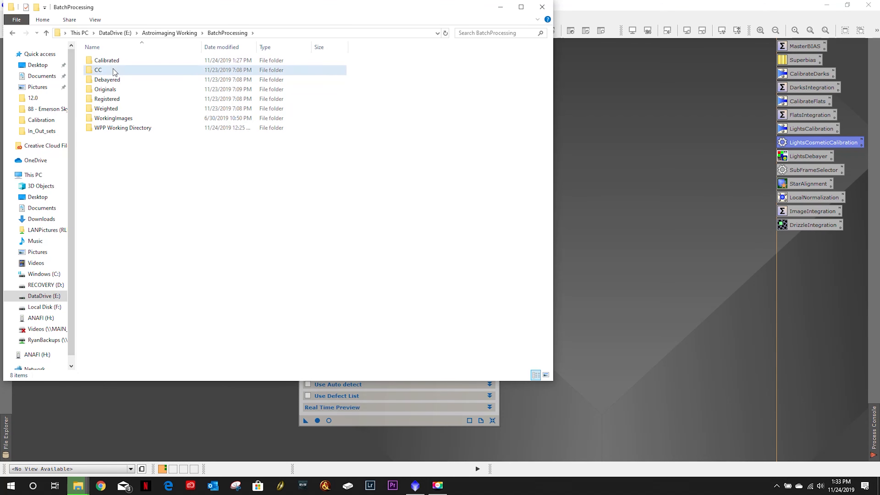
{"action": "double_click", "coordinate": [110, 69]}
{"action": "left_click_drag", "start_coordinate": [200, 179], "coordinate": [139, 61]}
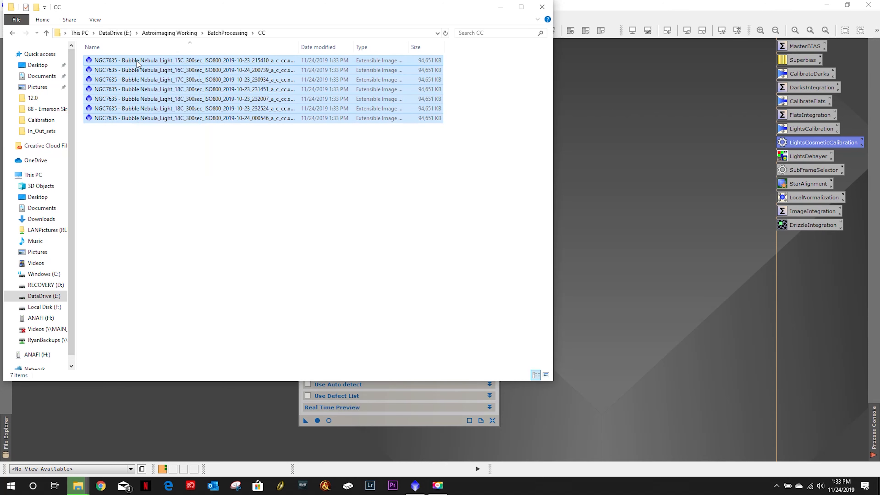
{"action": "key", "text": "Delete"}
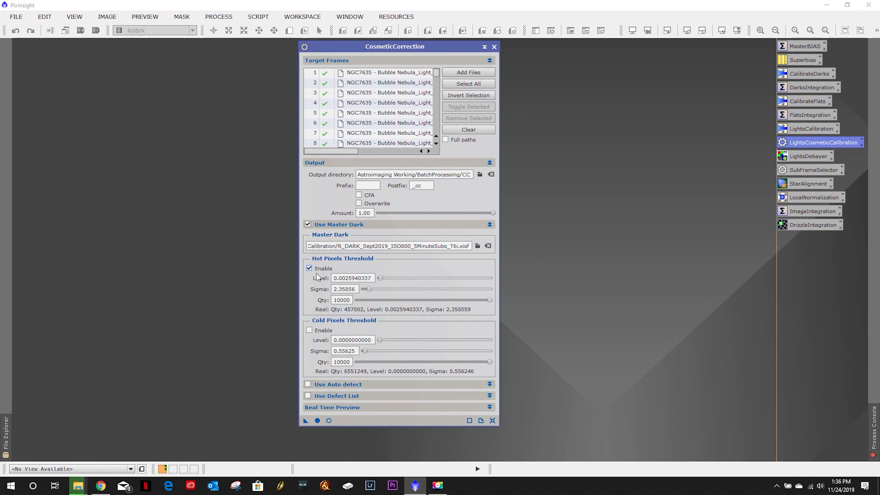
- Try running global cosmetic correction with the hot pixel threshold disabled, dismissing the error
{"action": "left_click", "coordinate": [309, 269]}
{"action": "left_click", "coordinate": [318, 421]}
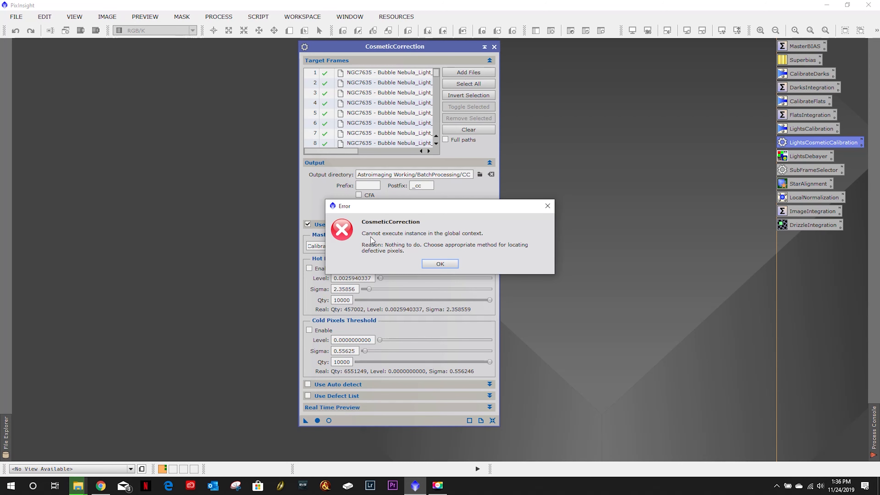
{"action": "left_click", "coordinate": [439, 266]}
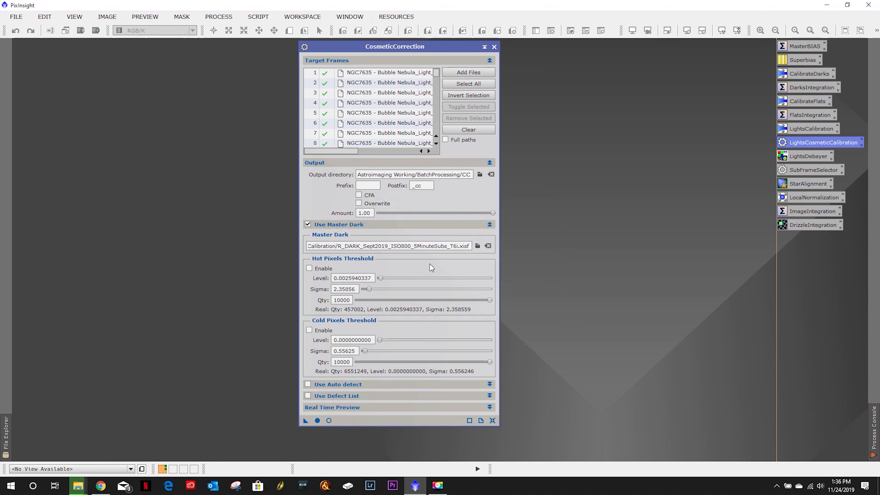
- Open the fifth target frame, enlarge its window and apply an automatic screen stretch
{"action": "double_click", "coordinate": [351, 112]}
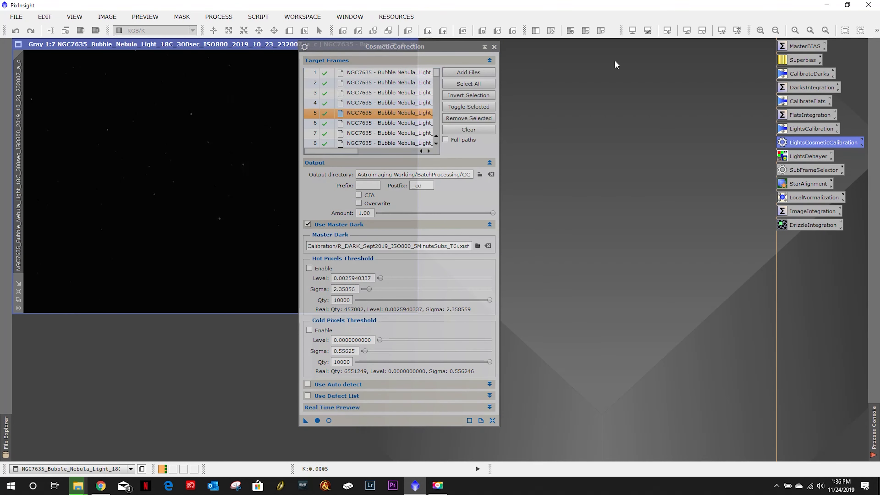
{"action": "left_click_drag", "start_coordinate": [421, 48], "coordinate": [620, 56]}
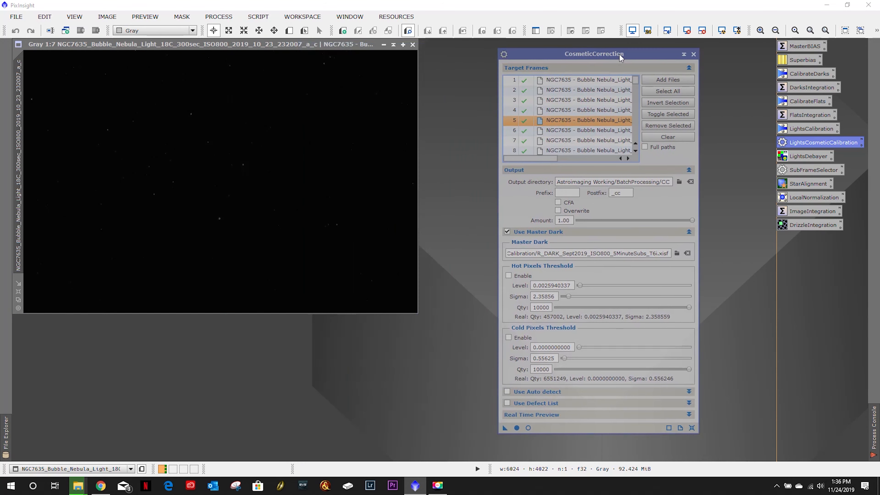
{"action": "left_click", "coordinate": [19, 292]}
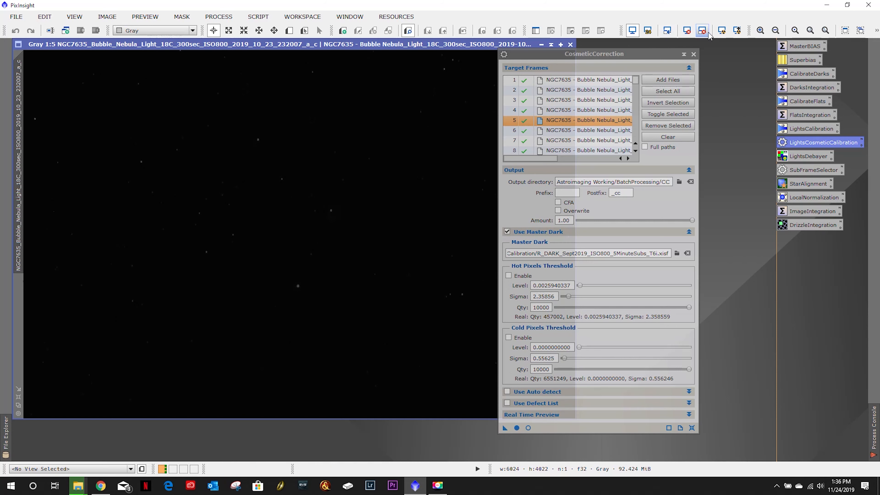
{"action": "left_click", "coordinate": [721, 30]}
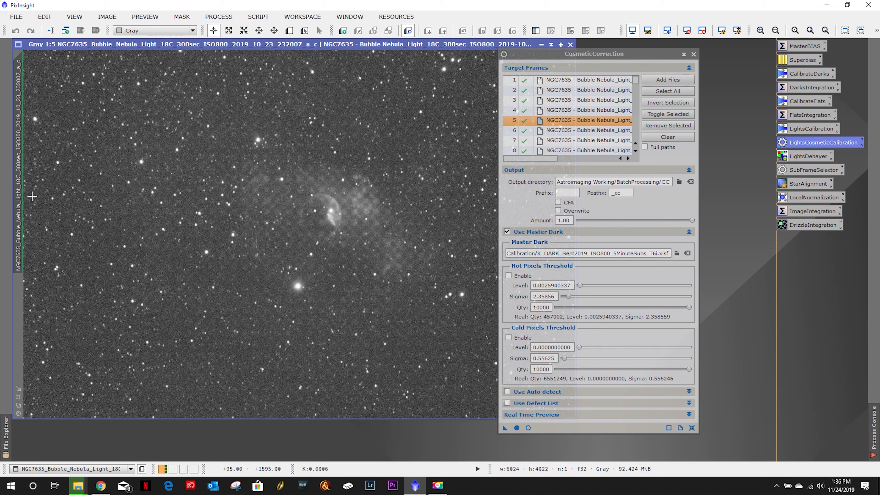
- Create a small preview near the image's left edge and switch to it
{"action": "left_click", "coordinate": [289, 30]}
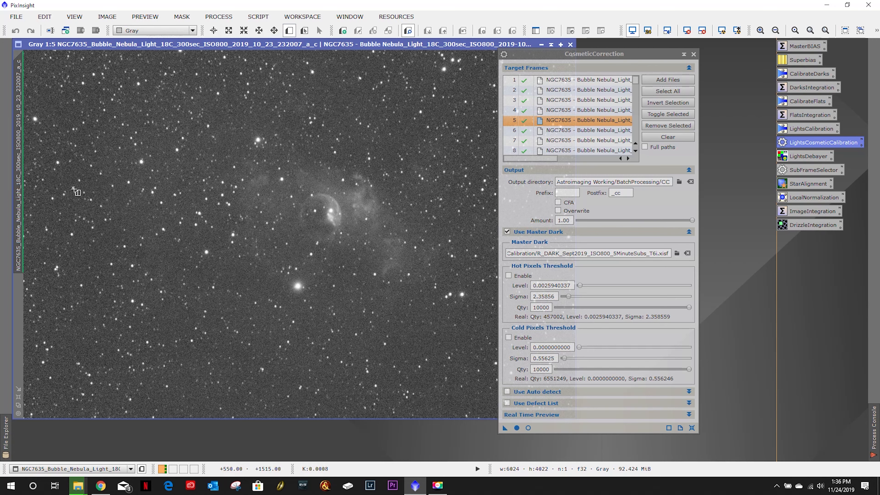
{"action": "left_click_drag", "start_coordinate": [36, 195], "coordinate": [97, 252]}
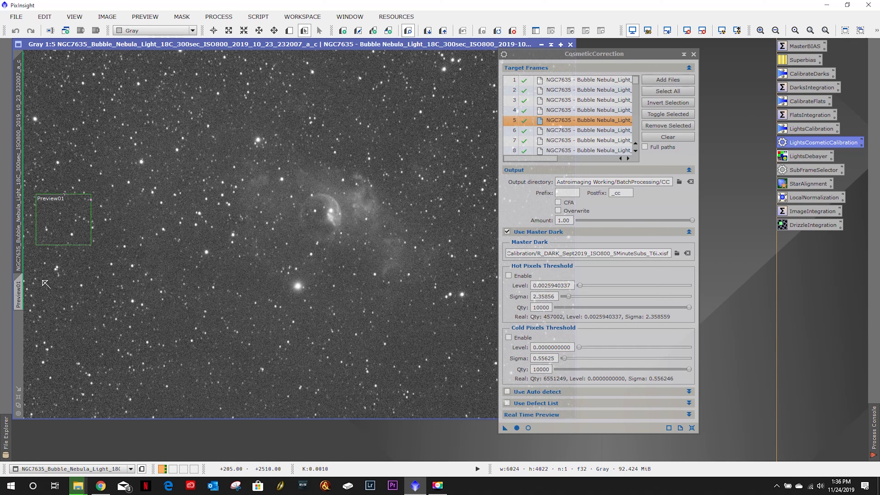
{"action": "left_click", "coordinate": [21, 293]}
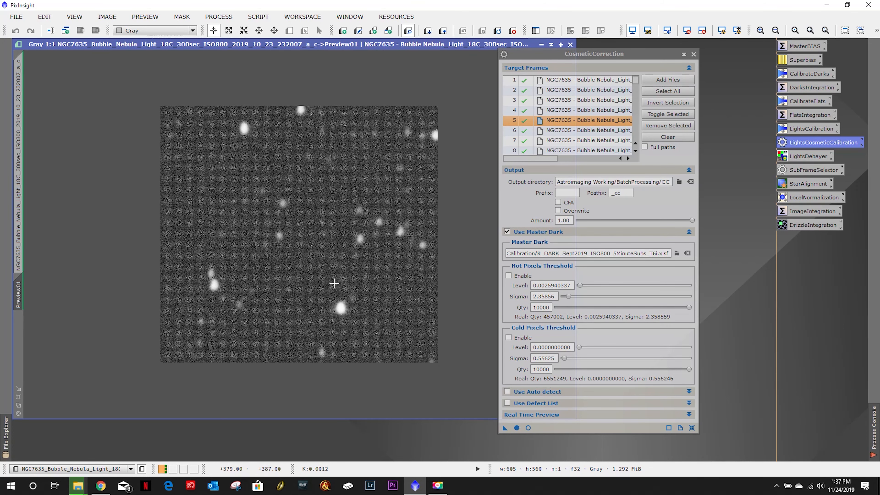
- Open the real-time preview for the preview region and enable the hot pixel threshold
{"action": "left_click", "coordinate": [527, 428]}
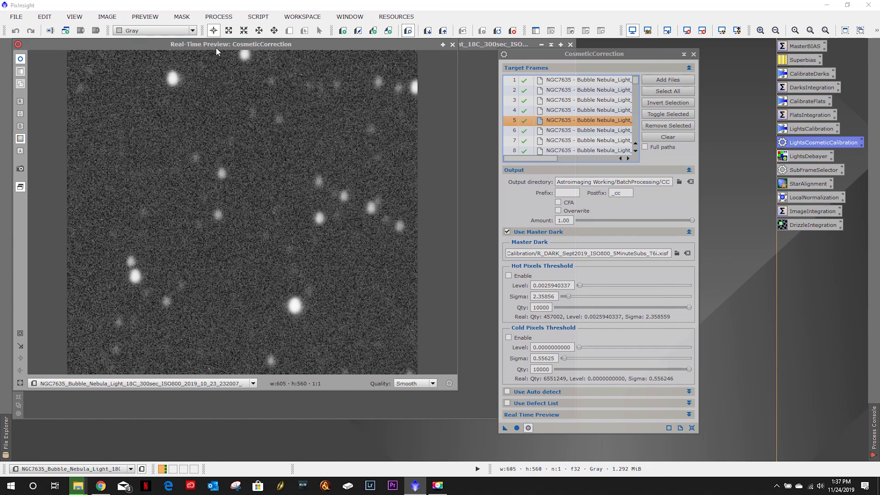
{"action": "mouse_move", "coordinate": [218, 48]}
{"action": "left_mouse_down"}
{"action": "mouse_move", "coordinate": [380, 116]}
{"action": "mouse_move", "coordinate": [492, 86]}
{"action": "mouse_move", "coordinate": [270, 66]}
{"action": "mouse_move", "coordinate": [256, 82]}
{"action": "mouse_move", "coordinate": [248, 328]}
{"action": "mouse_move", "coordinate": [236, 111]}
{"action": "mouse_move", "coordinate": [244, 267]}
{"action": "mouse_move", "coordinate": [225, 63]}
{"action": "left_mouse_up"}
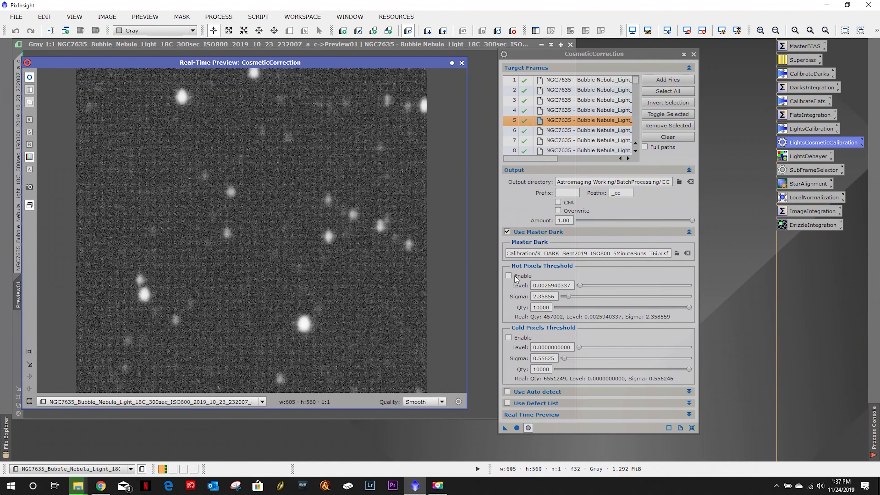
{"action": "left_click", "coordinate": [508, 276]}
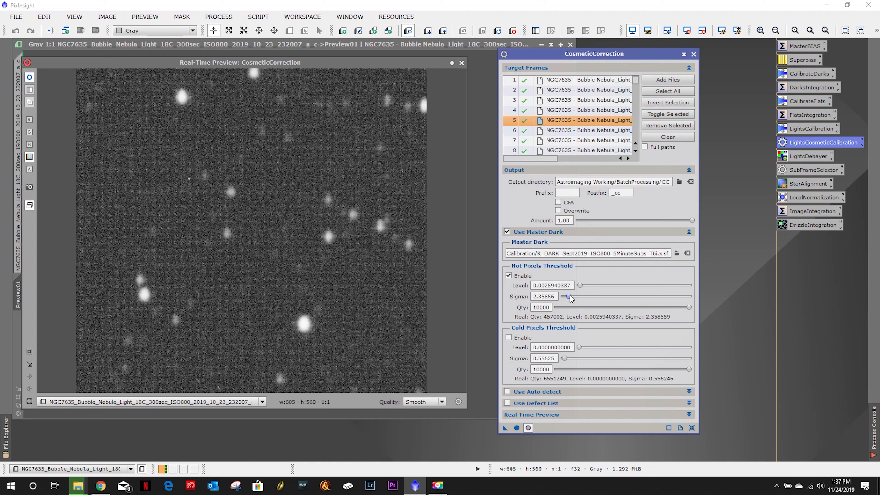
- Set hot pixel sigma to 50 and tune the level to about 0.18647 while watching the preview, then close it
{"action": "left_click_drag", "start_coordinate": [569, 297], "coordinate": [723, 307]}
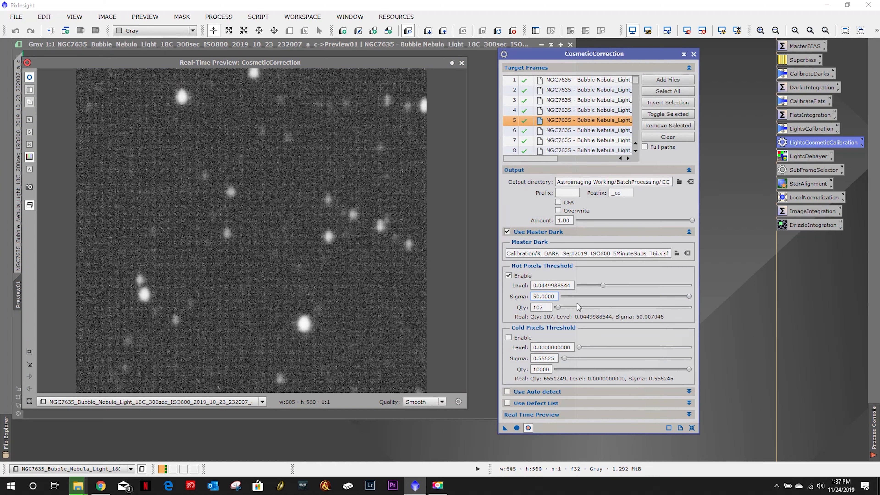
{"action": "left_click_drag", "start_coordinate": [557, 307], "coordinate": [522, 310]}
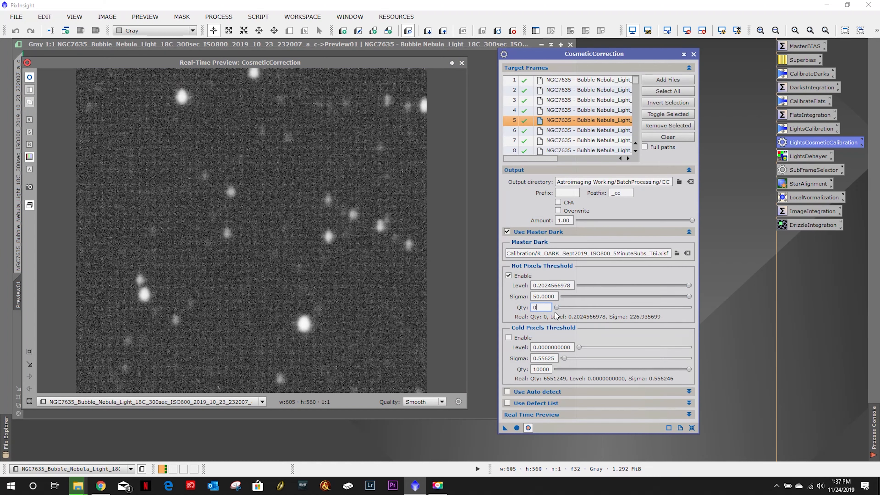
{"action": "left_click_drag", "start_coordinate": [559, 313], "coordinate": [555, 311]}
{"action": "left_click", "coordinate": [688, 296]}
{"action": "mouse_move", "coordinate": [689, 285]}
{"action": "left_mouse_down"}
{"action": "mouse_move", "coordinate": [724, 283]}
{"action": "mouse_move", "coordinate": [649, 282]}
{"action": "mouse_move", "coordinate": [706, 284]}
{"action": "mouse_move", "coordinate": [679, 287]}
{"action": "left_mouse_up"}
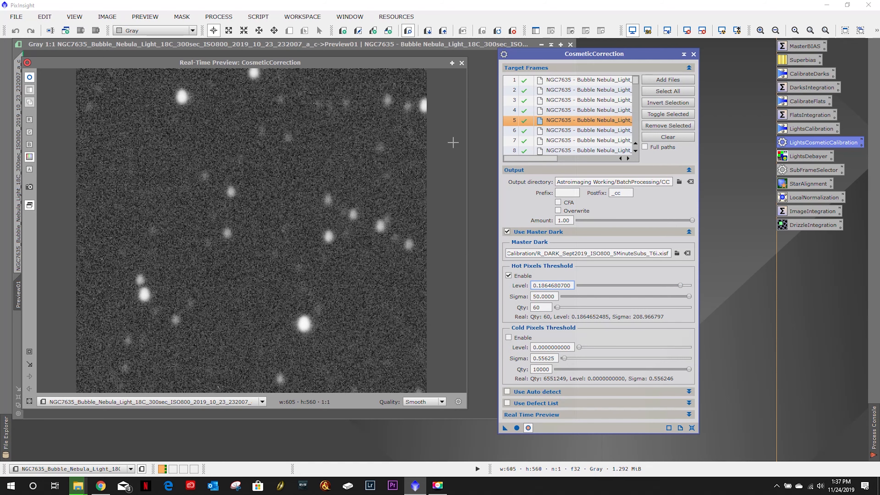
{"action": "left_click", "coordinate": [461, 63]}
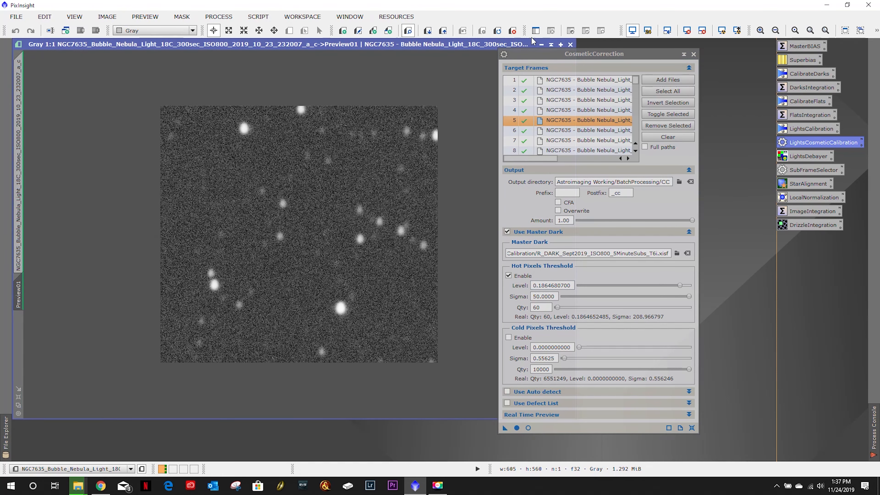
- Close the frame, run CosmeticCorrection globally on all target frames, and close the dialog
{"action": "left_click", "coordinate": [569, 45]}
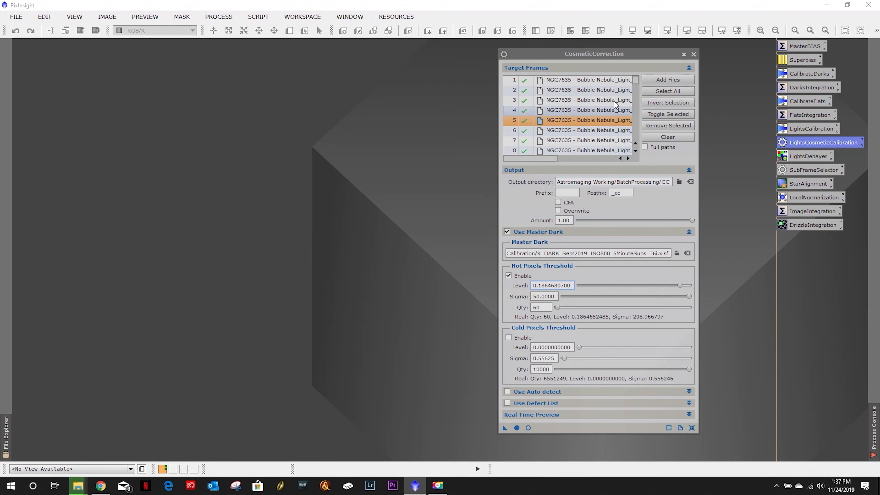
{"action": "left_click_drag", "start_coordinate": [606, 56], "coordinate": [406, 55]}
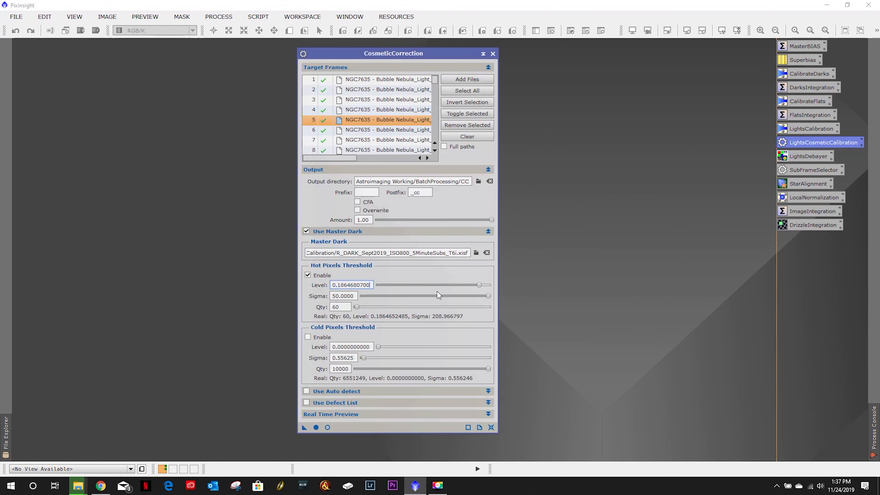
{"action": "left_click", "coordinate": [316, 427]}
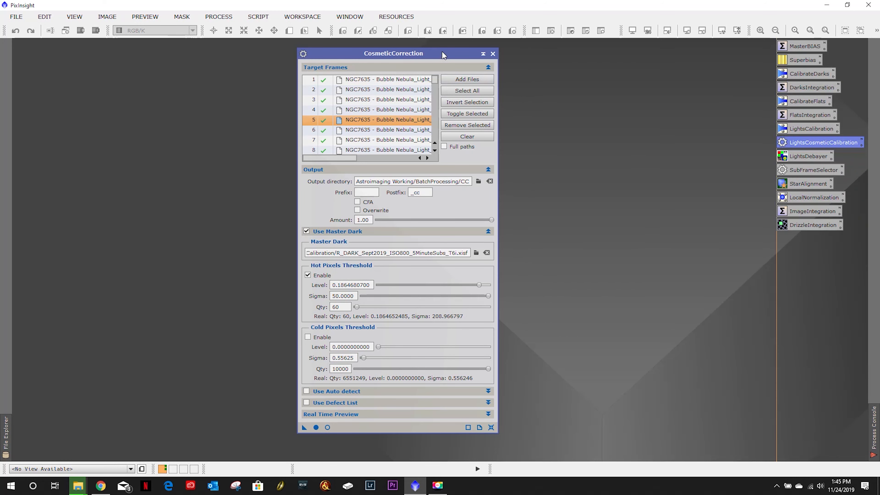
{"action": "left_click_drag", "start_coordinate": [442, 55], "coordinate": [443, 56]}
{"action": "left_click", "coordinate": [493, 54]}
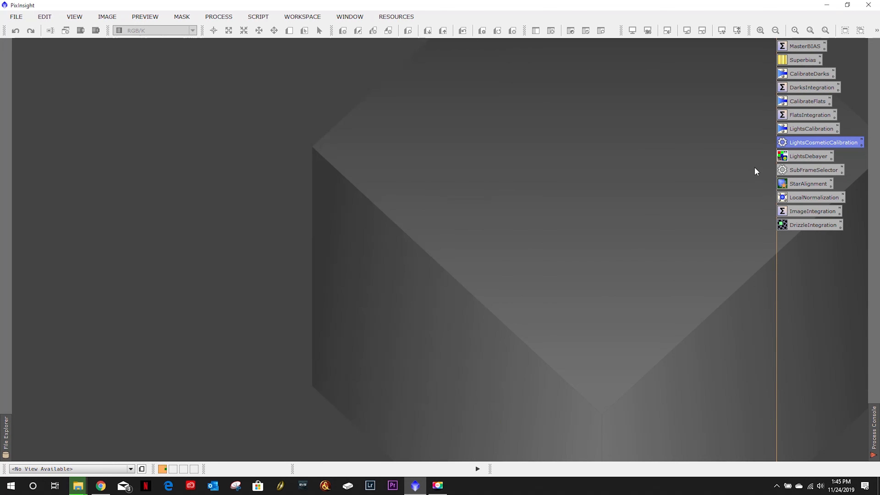
- Open the LightsDebayer process, clear its target list and add all frames from the BatchProcessing CC folder
{"action": "double_click", "coordinate": [800, 158]}
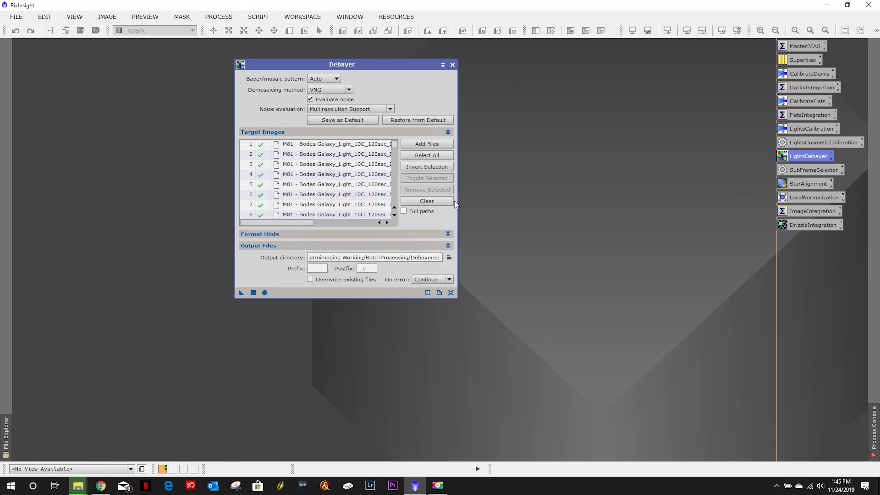
{"action": "left_click", "coordinate": [437, 204]}
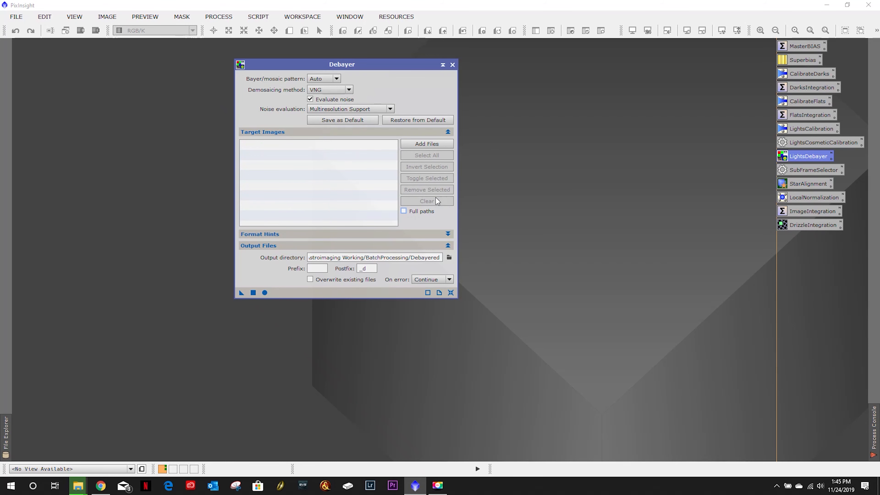
{"action": "left_click", "coordinate": [447, 145]}
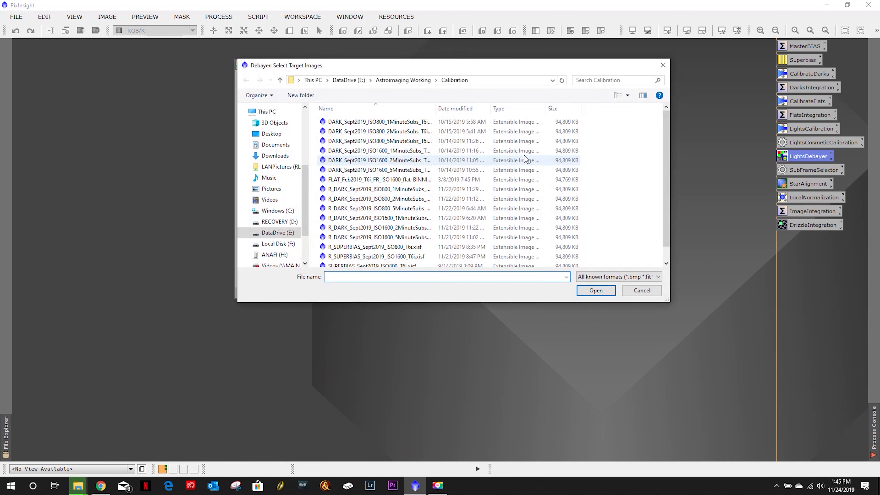
{"action": "left_click", "coordinate": [395, 83]}
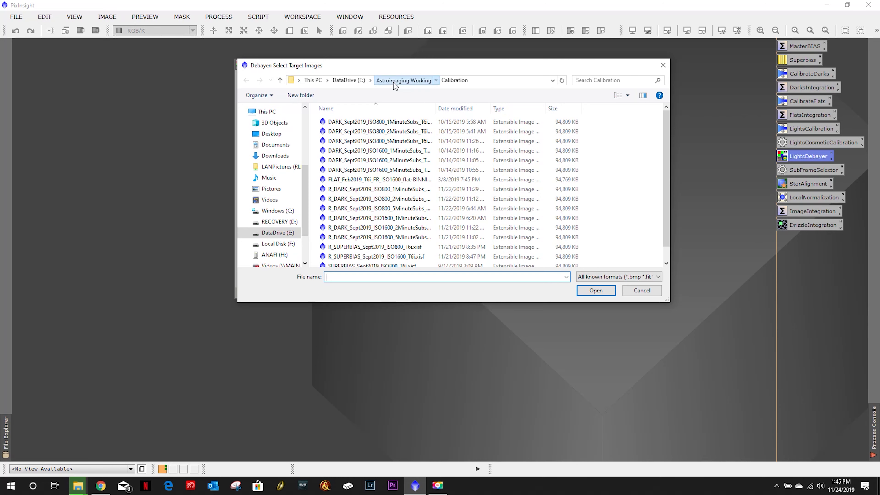
{"action": "double_click", "coordinate": [360, 122]}
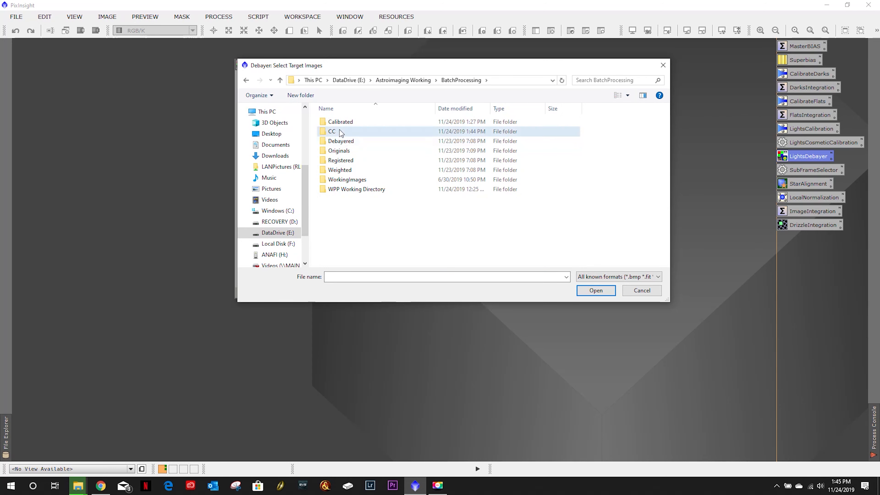
{"action": "double_click", "coordinate": [350, 131]}
{"action": "left_click", "coordinate": [350, 145]}
{"action": "key", "text": "ctrl+a"}
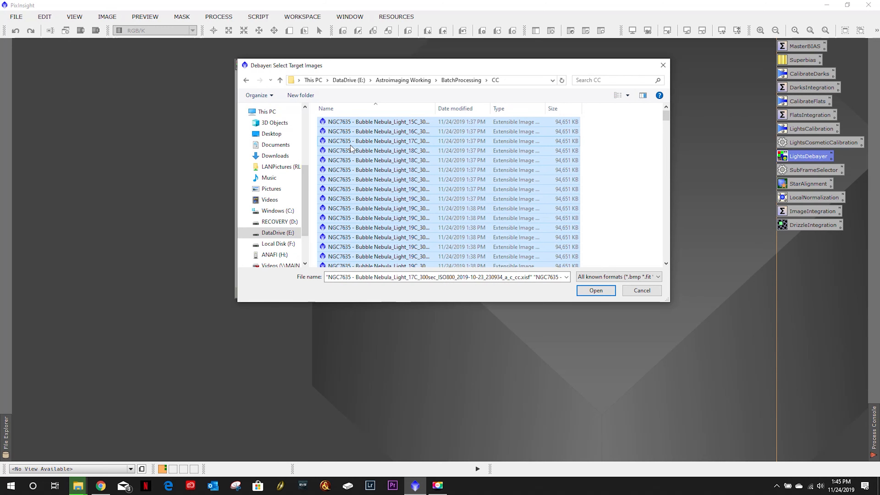
{"action": "left_click", "coordinate": [594, 290]}
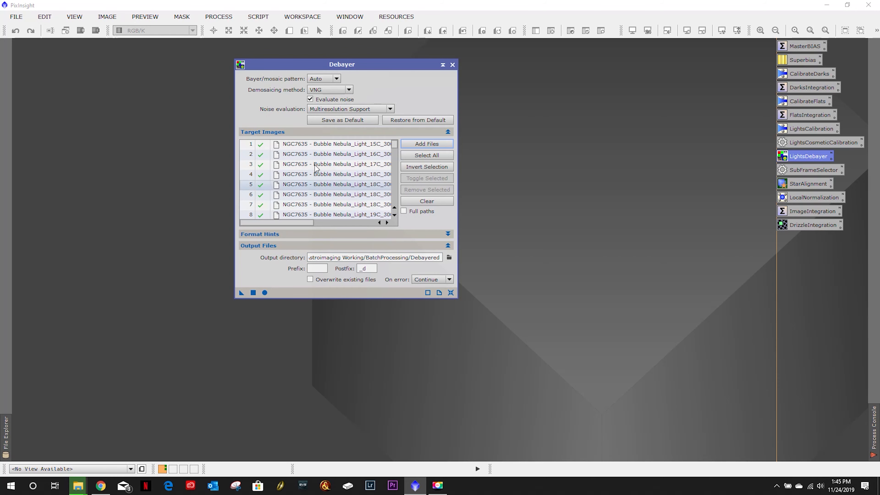
- Run Debayer globally on all target images and close the dialog
{"action": "left_click", "coordinate": [265, 292]}
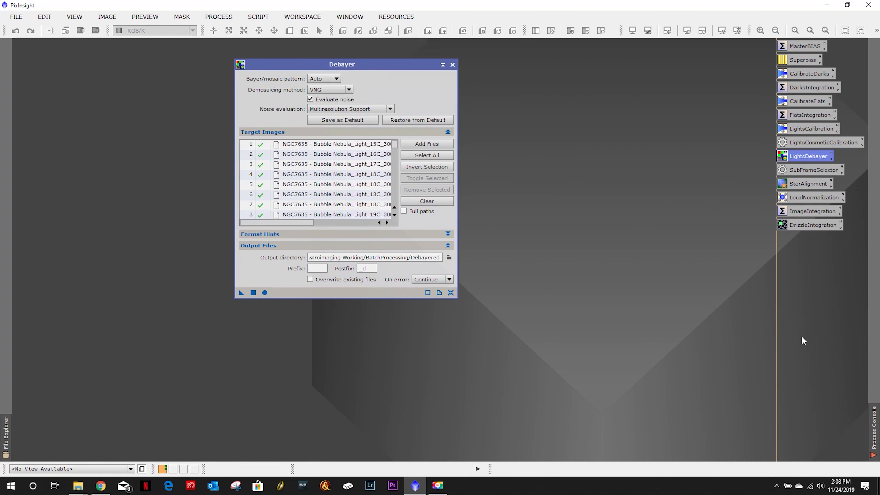
{"action": "mouse_move", "coordinate": [875, 429]}
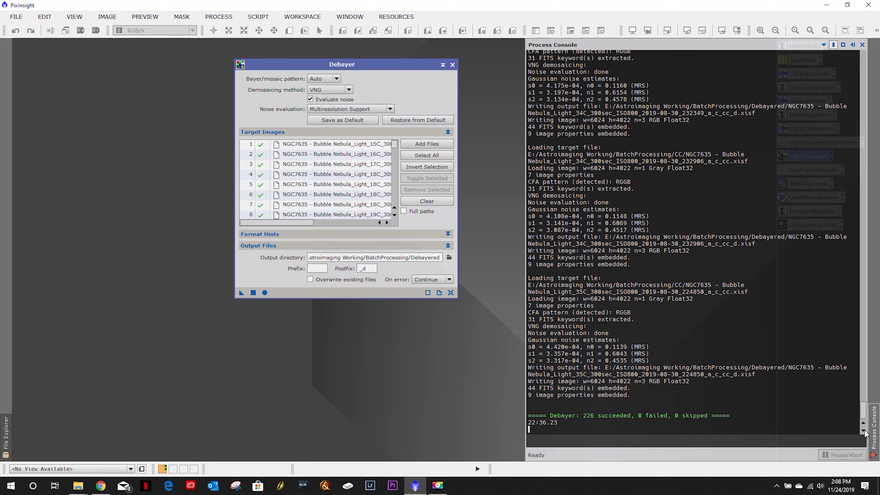
{"action": "left_click", "coordinate": [453, 65]}
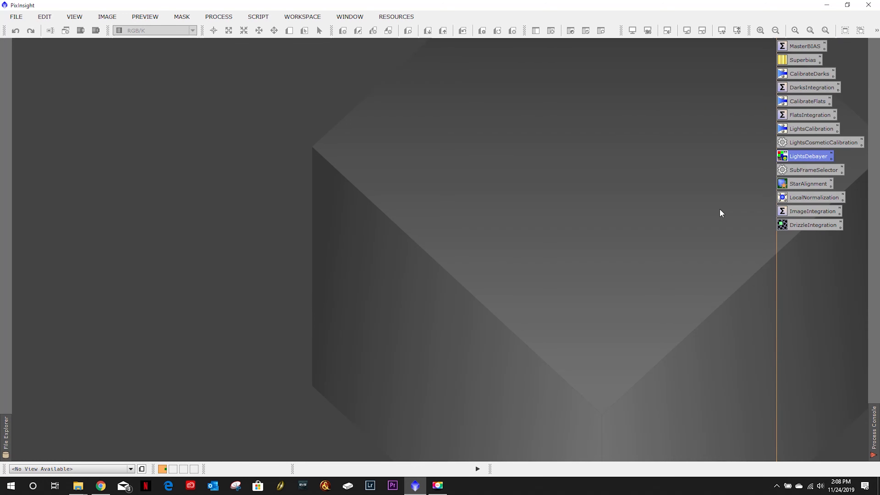
- Open SubframeSelector, clear its subframe list and add all frames from the BatchProcessing Debayered folder
{"action": "left_click", "coordinate": [805, 172]}
{"action": "double_click", "coordinate": [805, 172]}
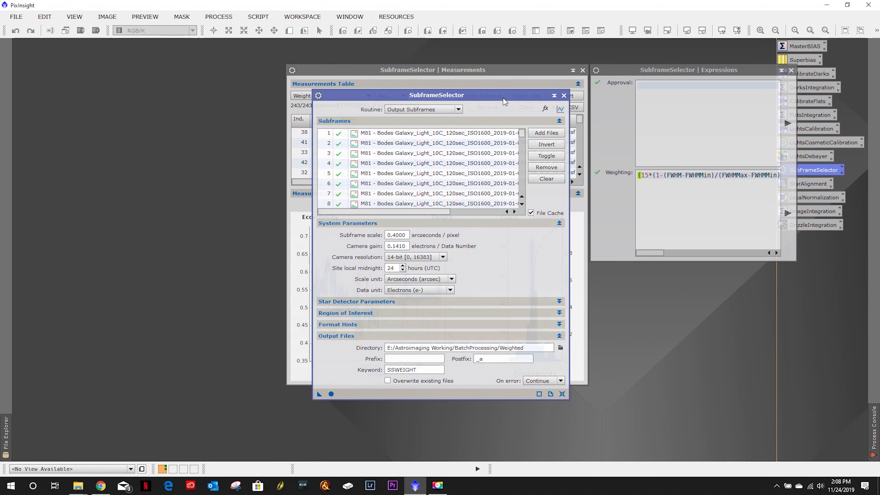
{"action": "left_click_drag", "start_coordinate": [402, 102], "coordinate": [218, 77]}
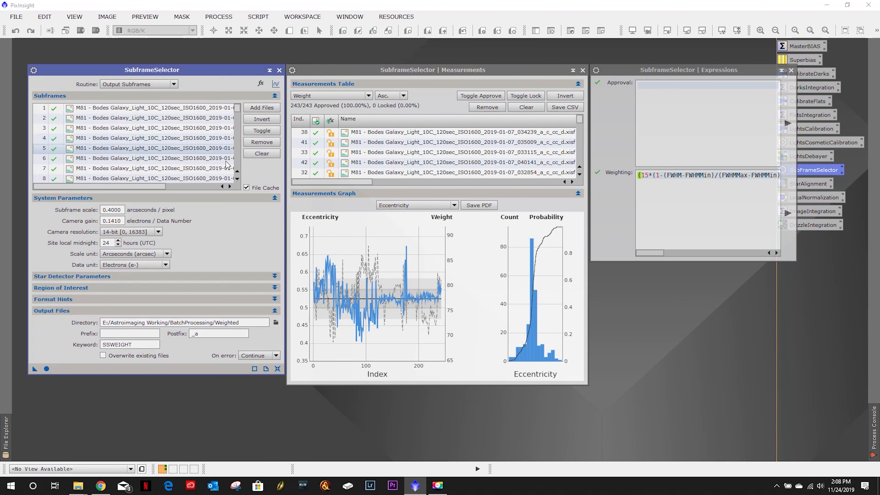
{"action": "left_click", "coordinate": [260, 160]}
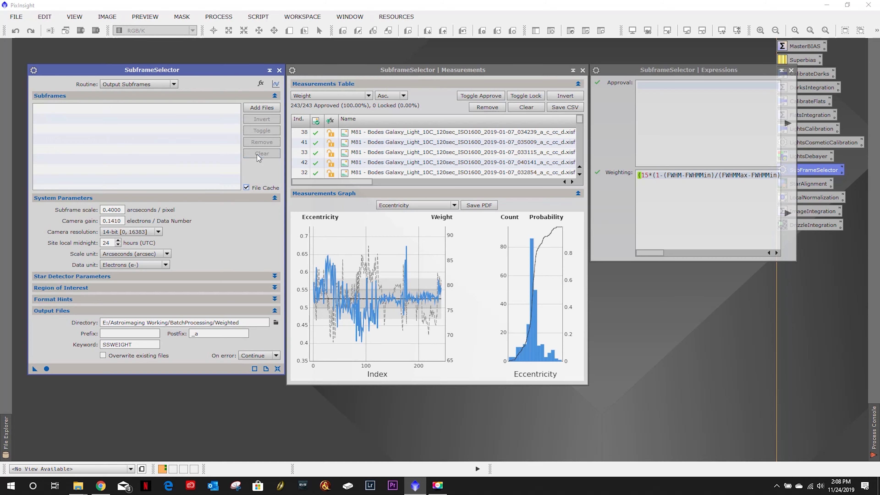
{"action": "left_click", "coordinate": [262, 110]}
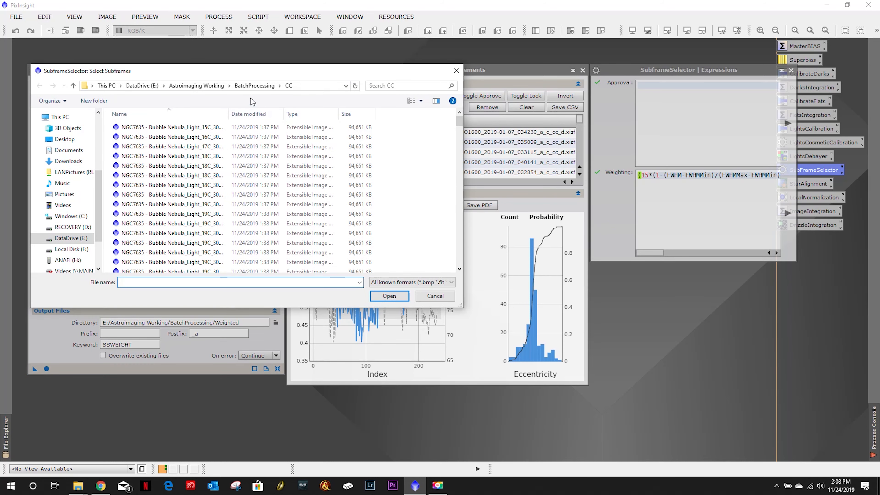
{"action": "left_click", "coordinate": [255, 86]}
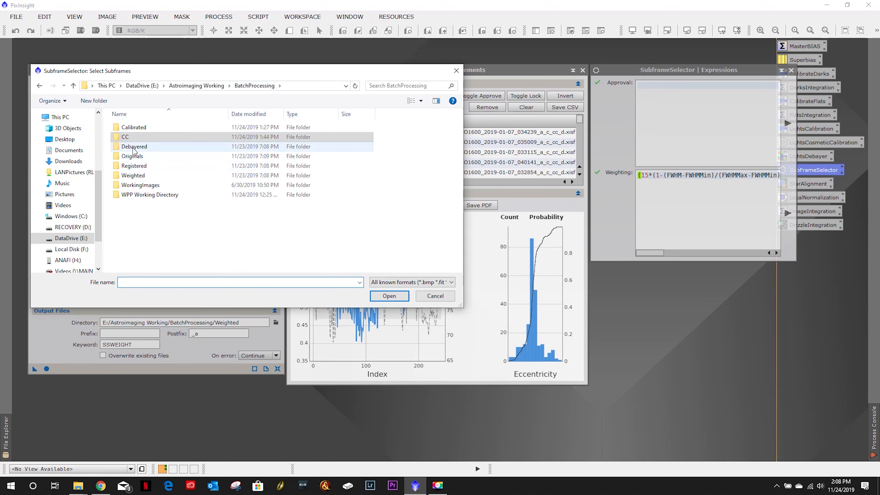
{"action": "double_click", "coordinate": [154, 146]}
{"action": "left_click", "coordinate": [157, 156]}
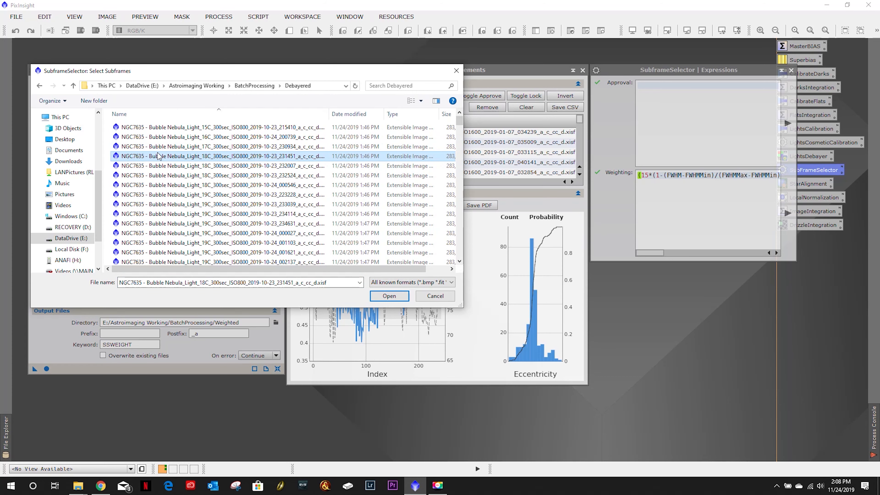
{"action": "key", "text": "ctrl+a"}
{"action": "left_click", "coordinate": [389, 296]}
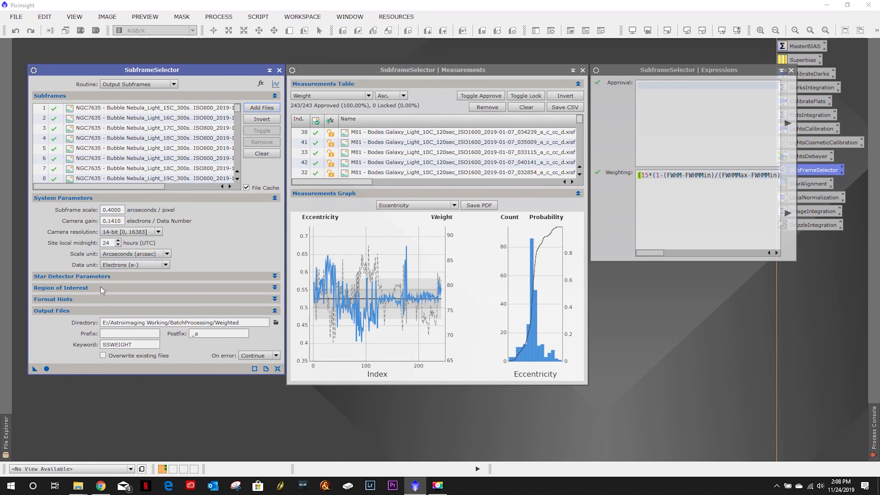
- Set the routine to Measure Subframes and run the measurement on all subframes
{"action": "left_click", "coordinate": [82, 277]}
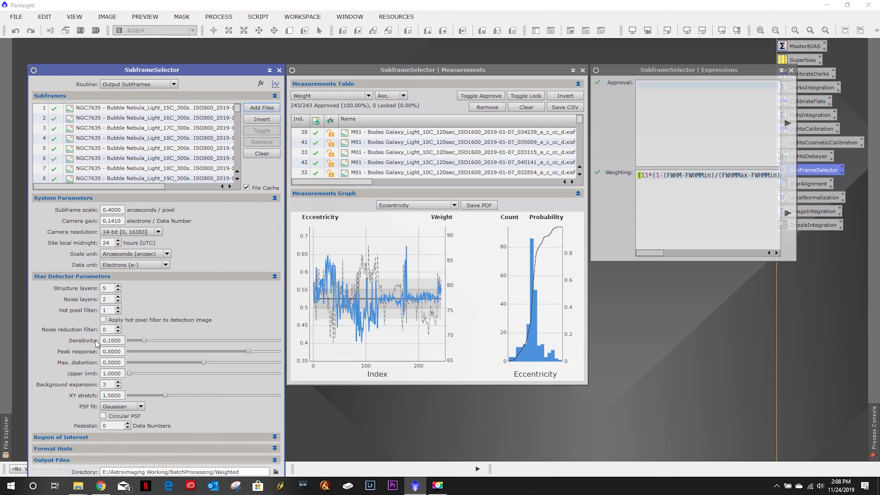
{"action": "left_click", "coordinate": [82, 276]}
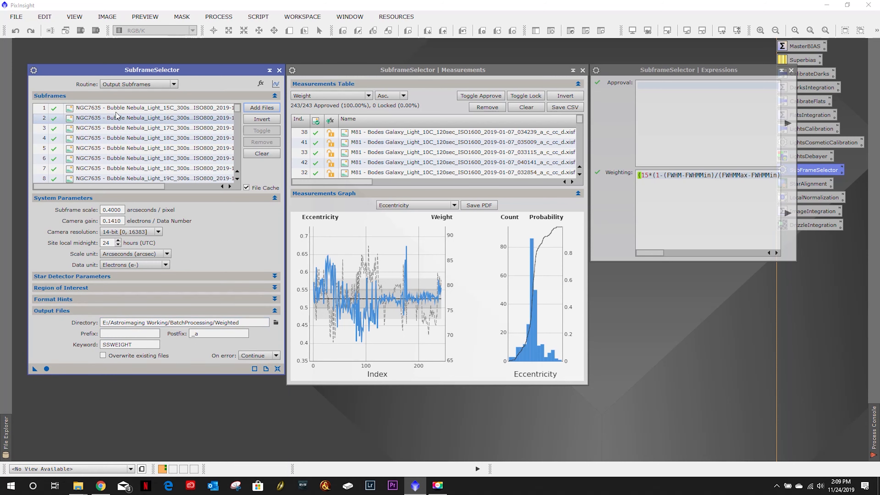
{"action": "left_click", "coordinate": [136, 87]}
{"action": "left_click", "coordinate": [135, 93]}
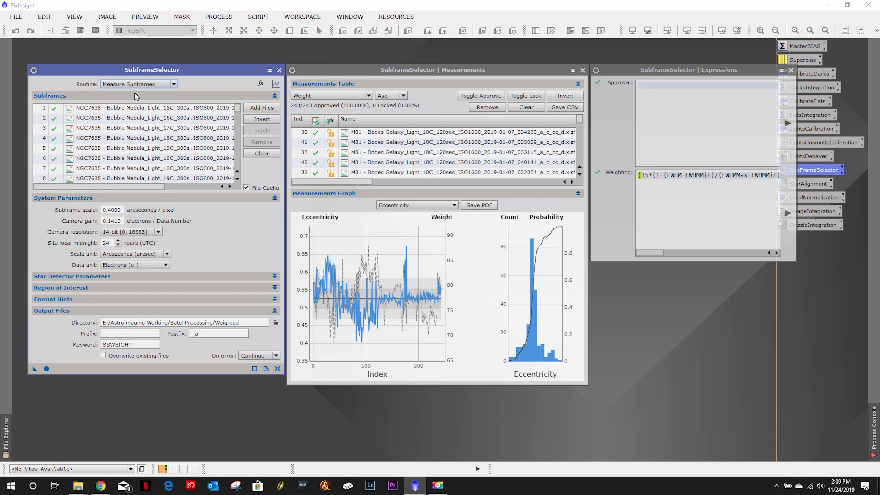
{"action": "left_click", "coordinate": [47, 368]}
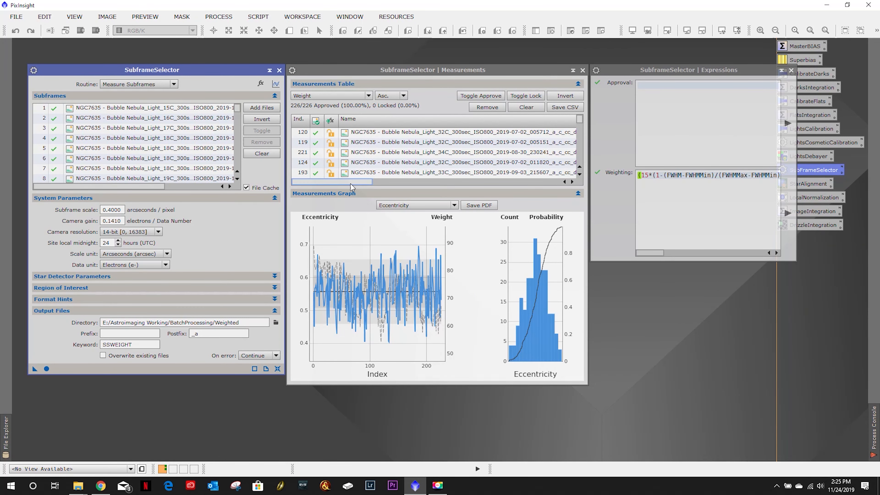
- Scroll the measurements table to the highest-weight frame and open it
{"action": "left_click", "coordinate": [358, 182]}
{"action": "left_click_drag", "start_coordinate": [357, 183], "coordinate": [409, 186]}
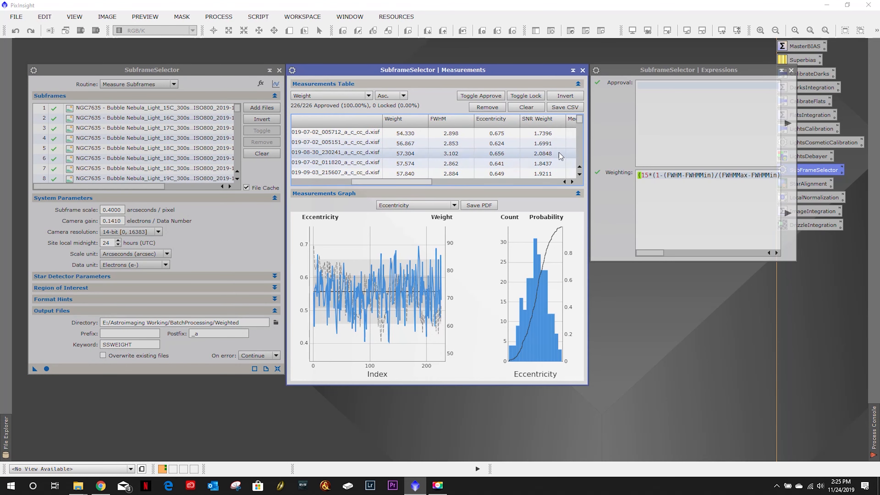
{"action": "left_click_drag", "start_coordinate": [582, 119], "coordinate": [583, 177]}
{"action": "left_click", "coordinate": [411, 175]}
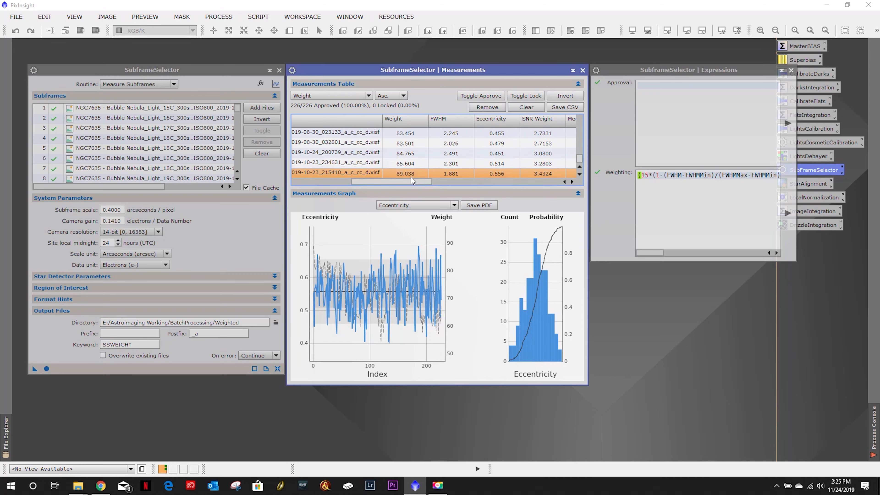
{"action": "double_click", "coordinate": [351, 174]}
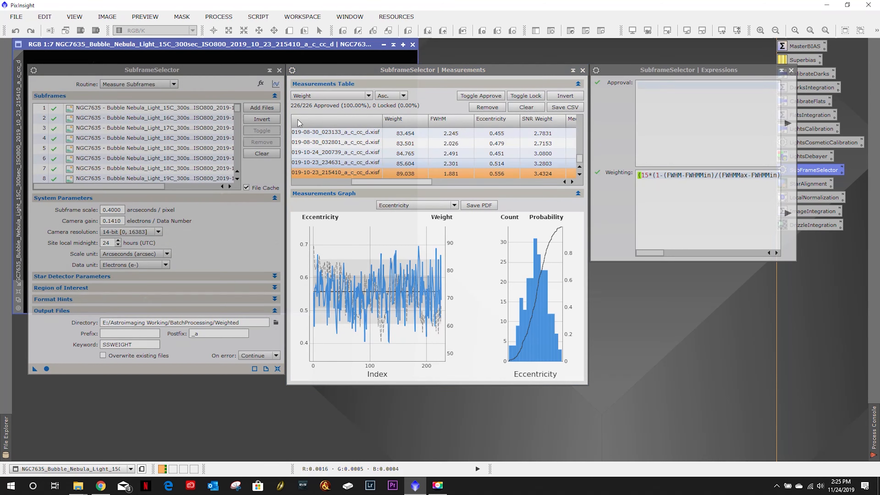
- Bring the opened frame forward, apply an automatic screen stretch to inspect it, then close it
{"action": "right_click", "coordinate": [258, 46]}
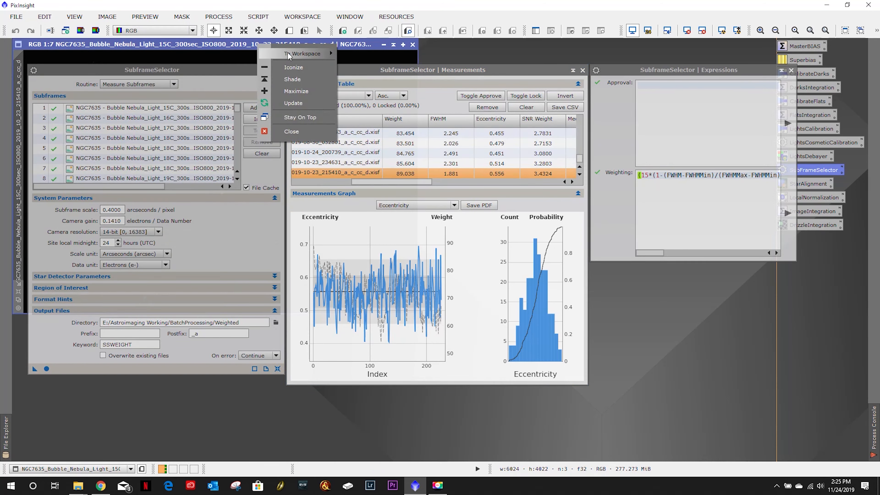
{"action": "mouse_move", "coordinate": [322, 53]}
{"action": "left_click", "coordinate": [369, 64]}
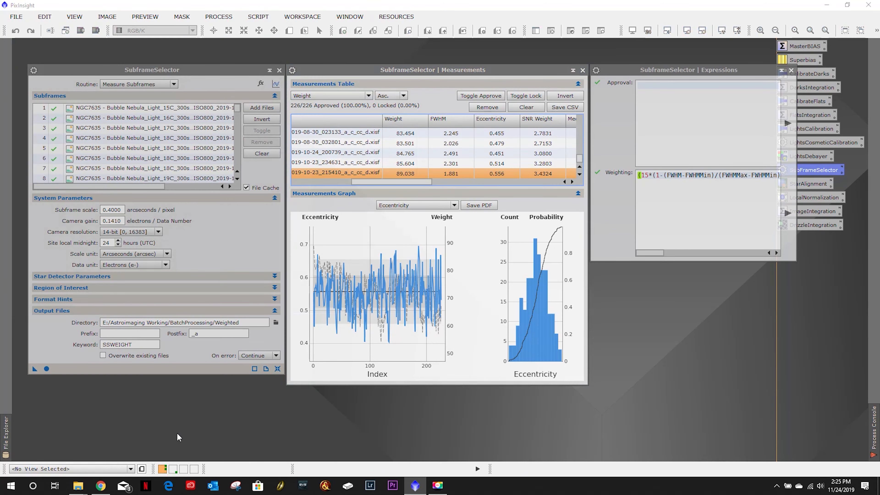
{"action": "left_click", "coordinate": [173, 469]}
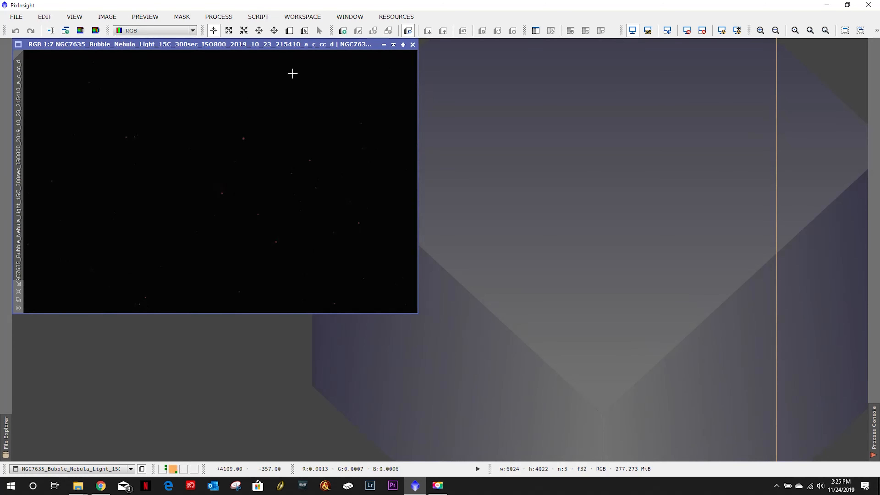
{"action": "left_click", "coordinate": [721, 33]}
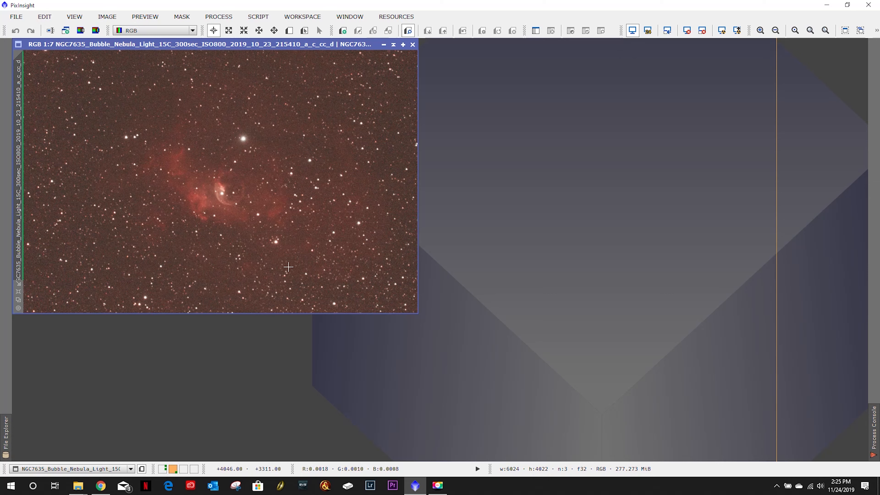
{"action": "left_click", "coordinate": [413, 44]}
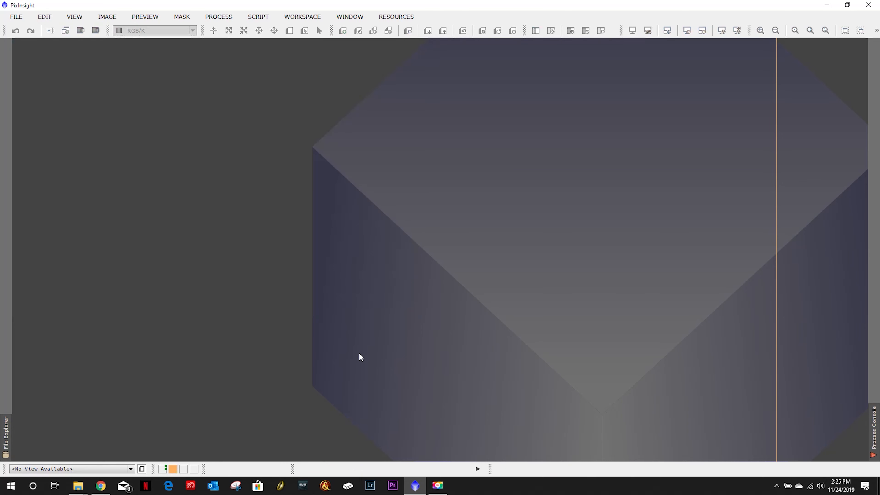
- Bring back the SubframeSelector windows, set the routine to Output Subframes and run it to write the weighted frames
{"action": "left_click", "coordinate": [162, 468]}
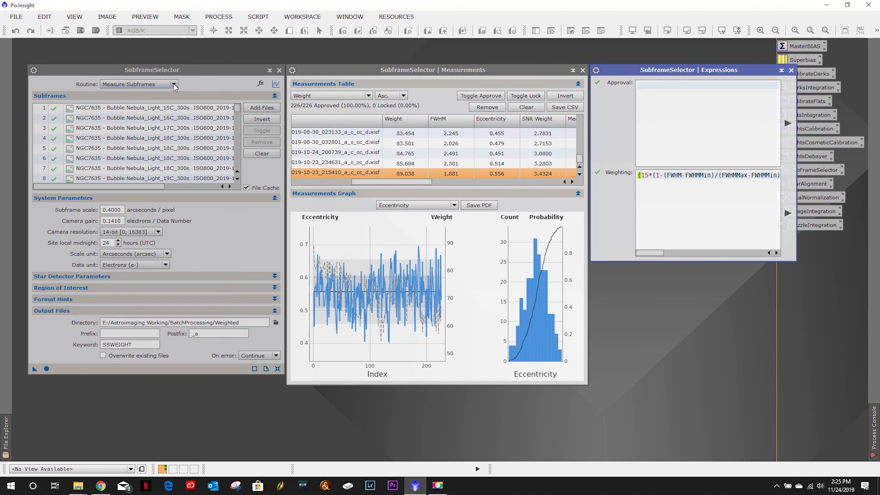
{"action": "left_click", "coordinate": [149, 85]}
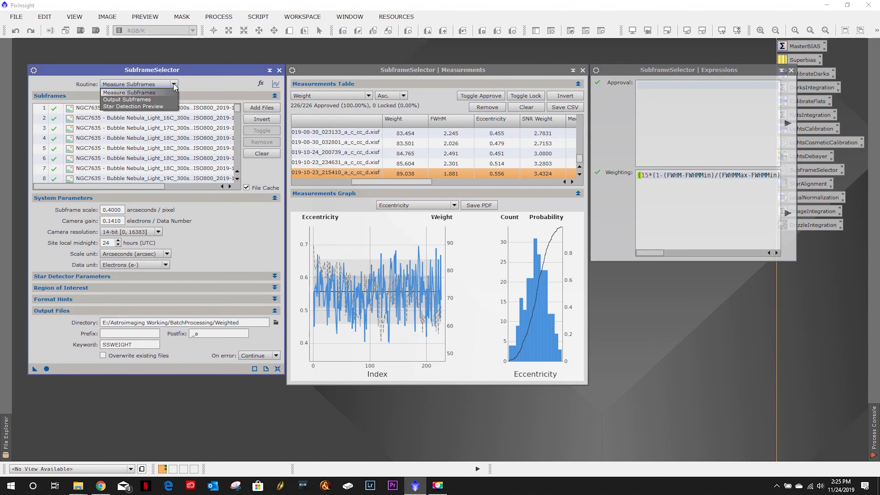
{"action": "left_click", "coordinate": [148, 100]}
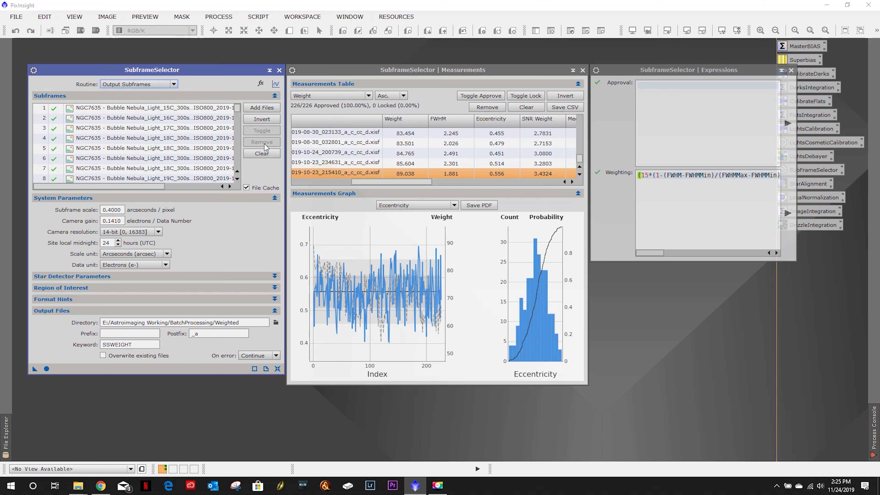
{"action": "left_click", "coordinate": [47, 368]}
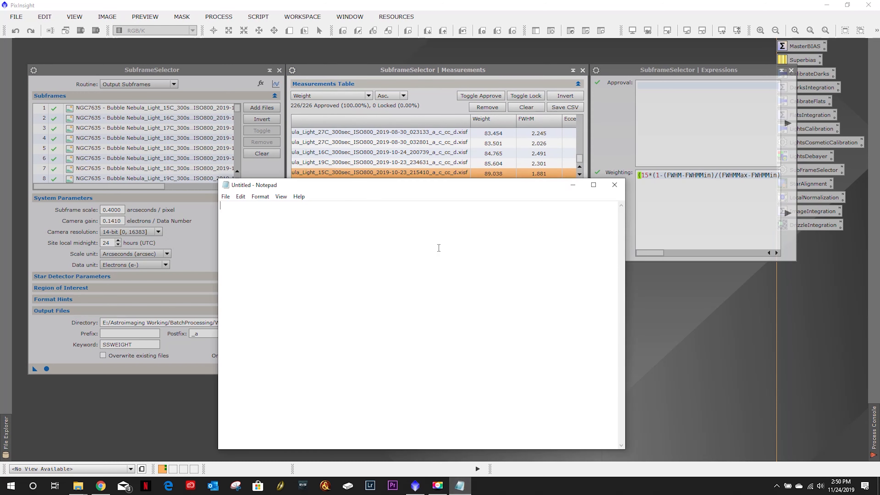
{"action": "type", "text": "15C 10-23 215410"}
- Close SubframeSelector, open StarAlignment and set its reference image to the Weighted folder's 15C 2019-10-23_215410 frame
{"action": "left_click", "coordinate": [362, 73]}
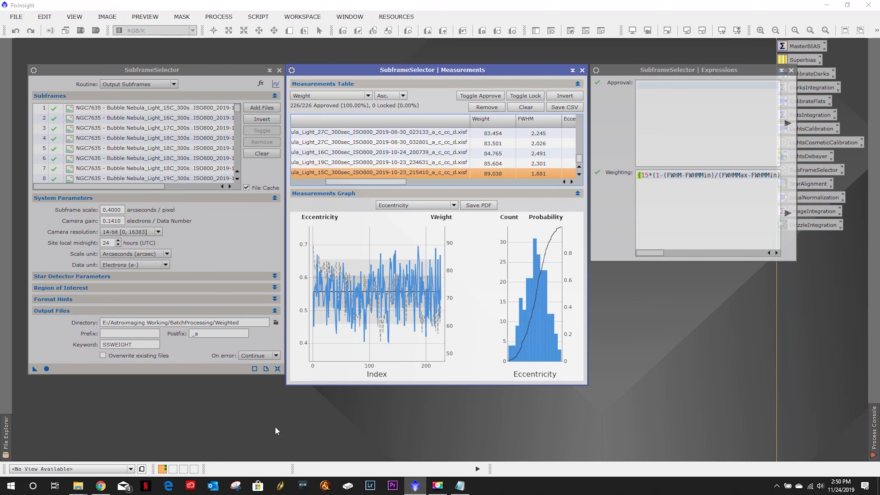
{"action": "left_click", "coordinate": [279, 70]}
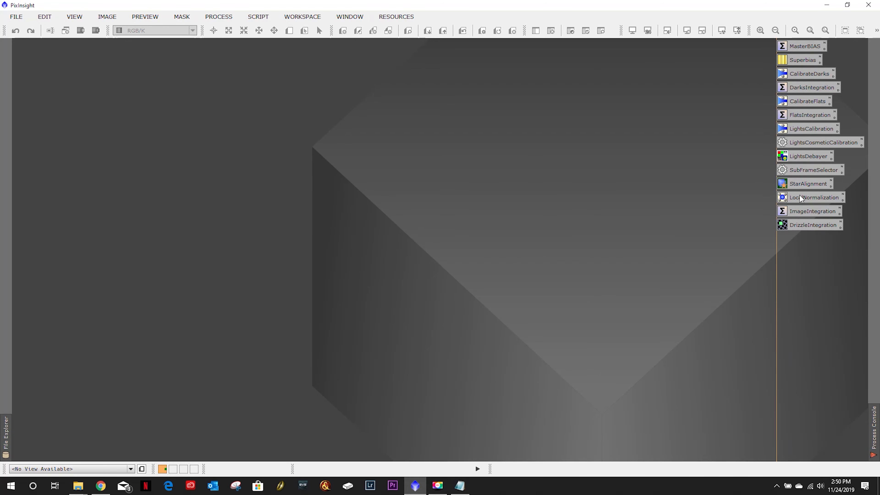
{"action": "double_click", "coordinate": [805, 186]}
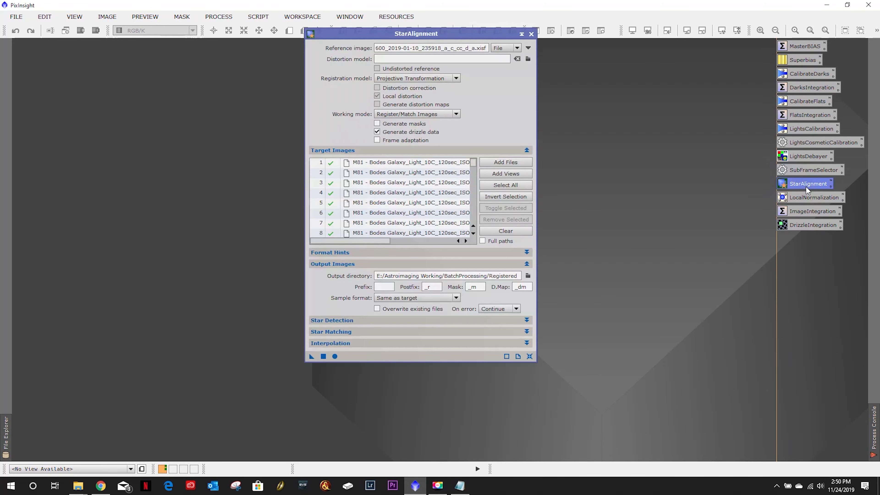
{"action": "left_click", "coordinate": [527, 48]}
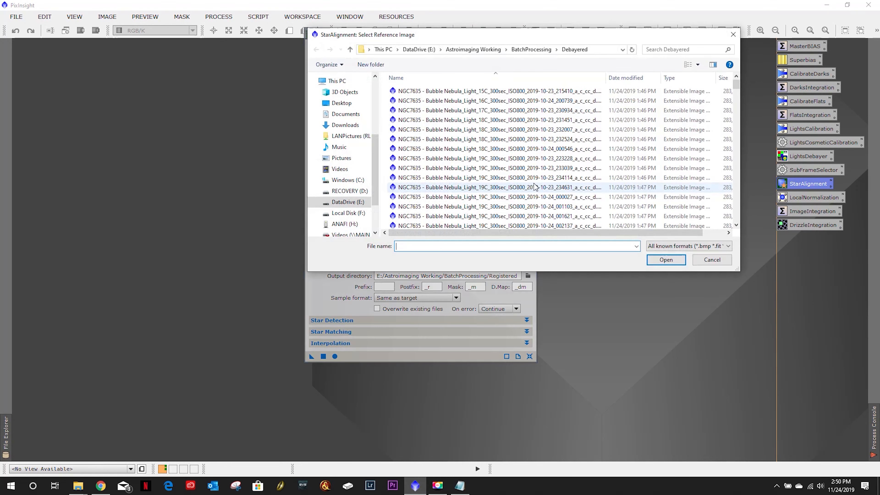
{"action": "left_click", "coordinate": [534, 49]}
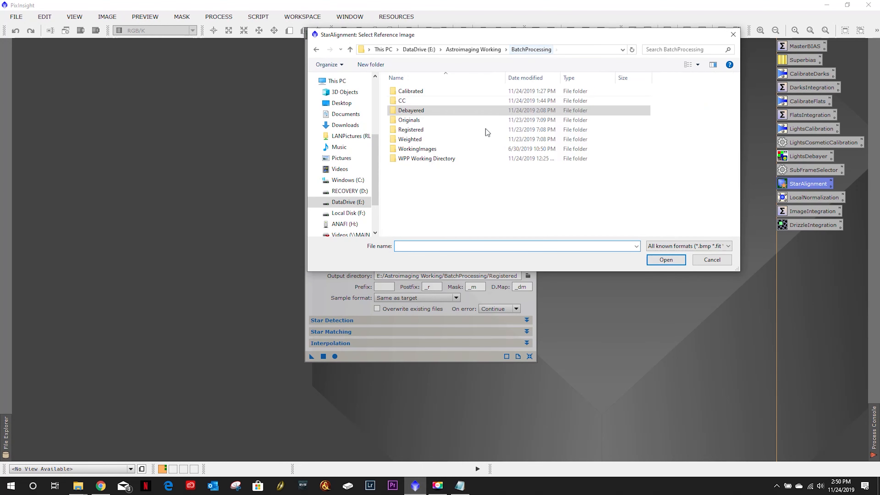
{"action": "double_click", "coordinate": [419, 139]}
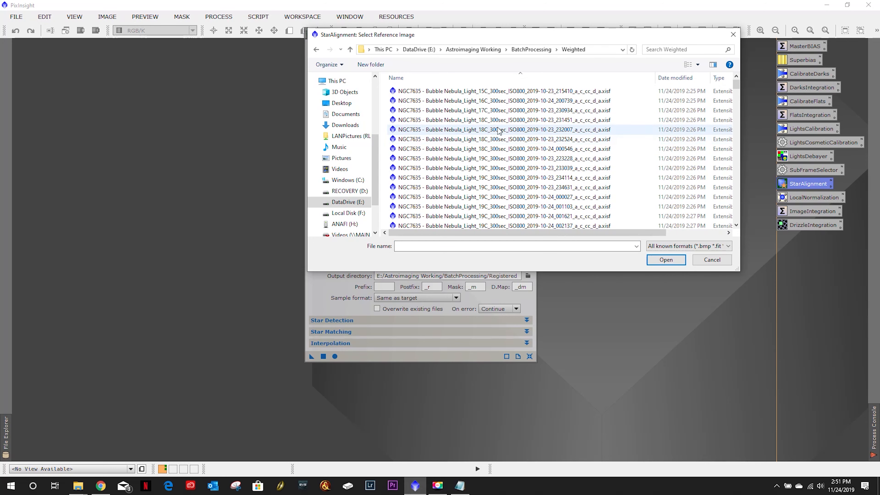
{"action": "scroll", "coordinate": [499, 131], "scroll_direction": "down", "scroll_amount": 5}
{"action": "left_click", "coordinate": [459, 486]}
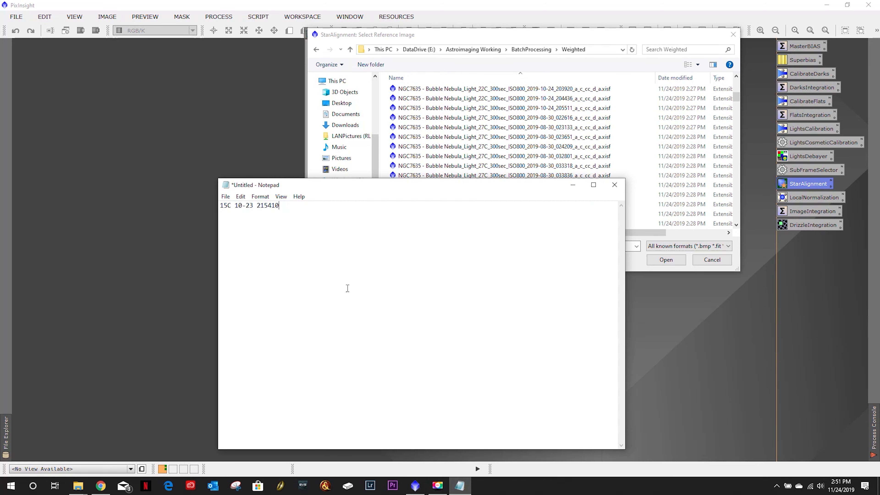
{"action": "left_click", "coordinate": [471, 37]}
{"action": "scroll", "coordinate": [490, 127], "scroll_direction": "up", "scroll_amount": 8}
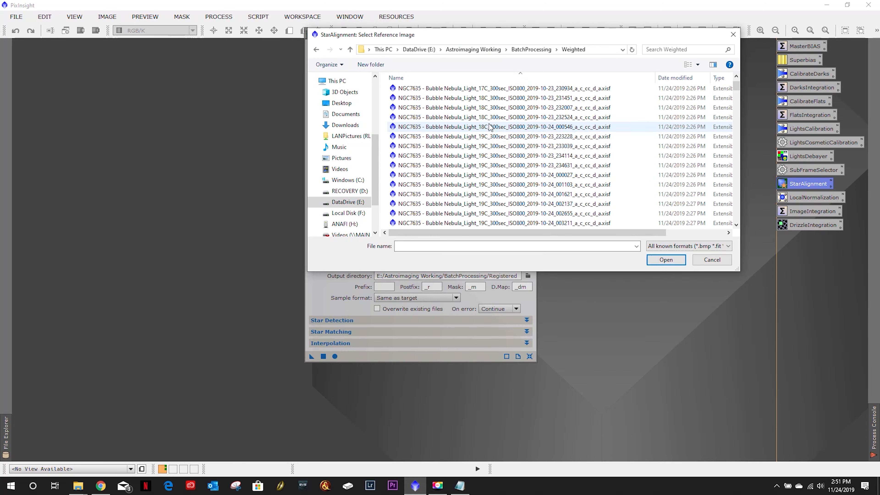
{"action": "scroll", "coordinate": [490, 127], "scroll_direction": "up", "scroll_amount": 1}
{"action": "left_click", "coordinate": [490, 92]}
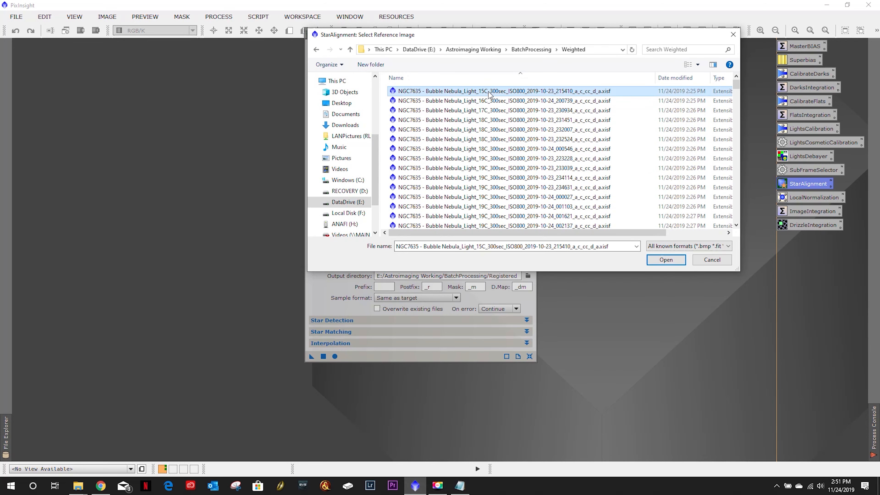
{"action": "left_click", "coordinate": [664, 258]}
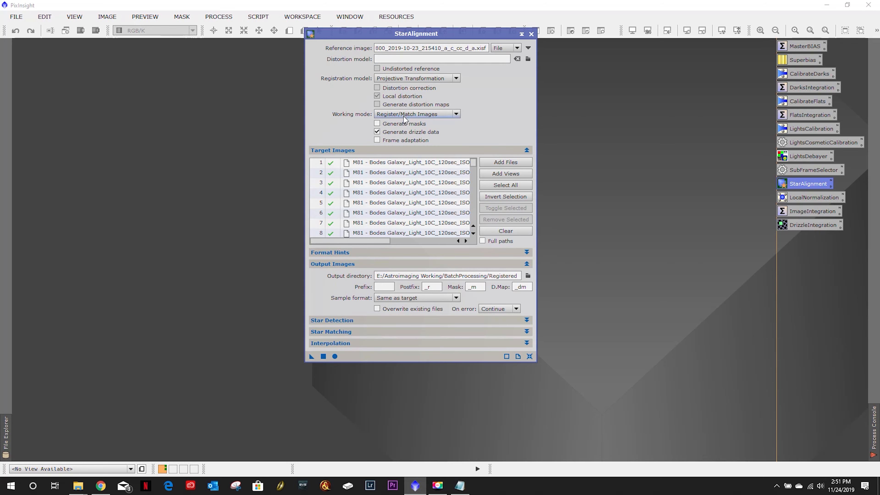
- Replace StarAlignment's target images with all frames from the Weighted folder
{"action": "left_click", "coordinate": [500, 231]}
{"action": "left_click", "coordinate": [498, 165]}
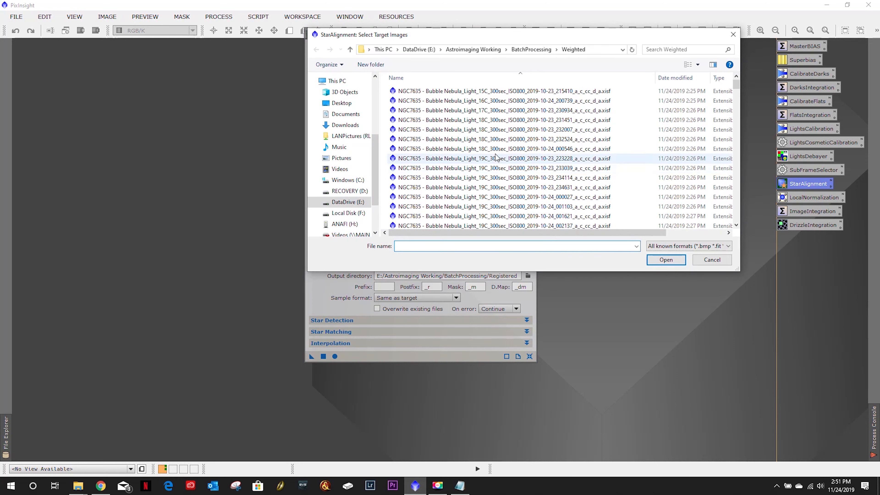
{"action": "left_click", "coordinate": [514, 93]}
{"action": "key", "text": "ctrl+a"}
{"action": "left_click", "coordinate": [665, 259]}
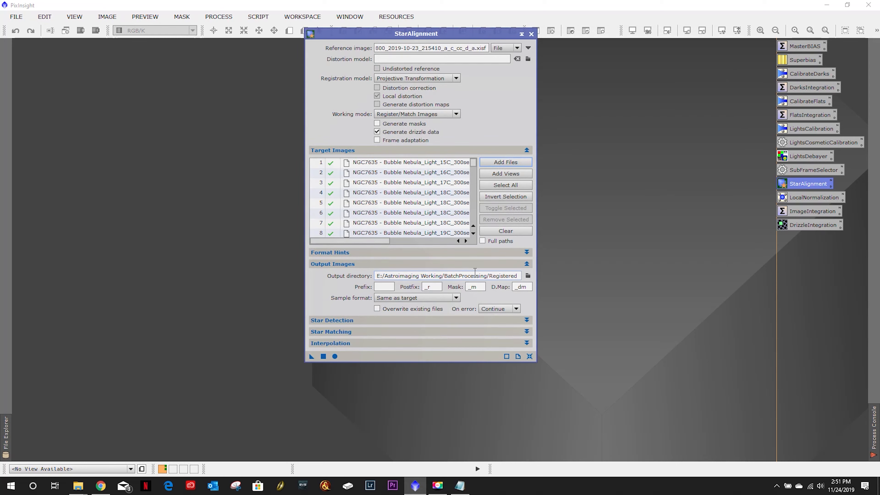
- Check the Star Detection parameters, then run StarAlignment on all target images
{"action": "left_click", "coordinate": [394, 319]}
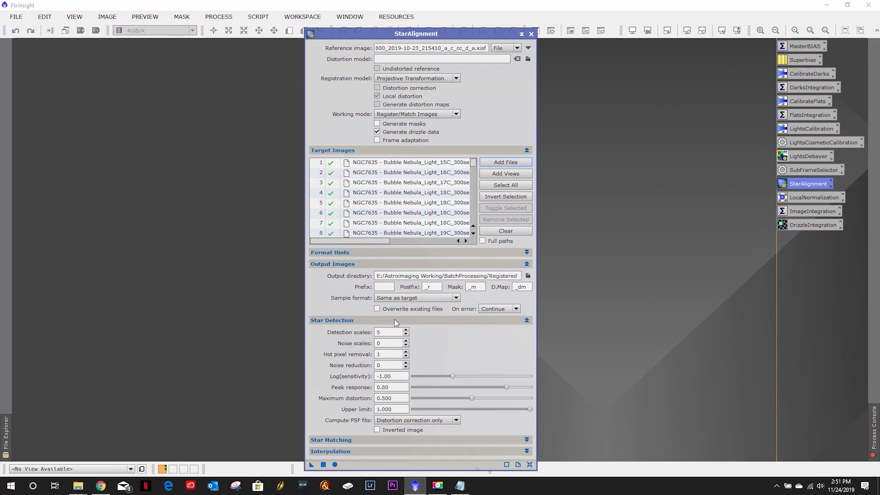
{"action": "left_click", "coordinate": [405, 341]}
{"action": "left_click", "coordinate": [402, 320]}
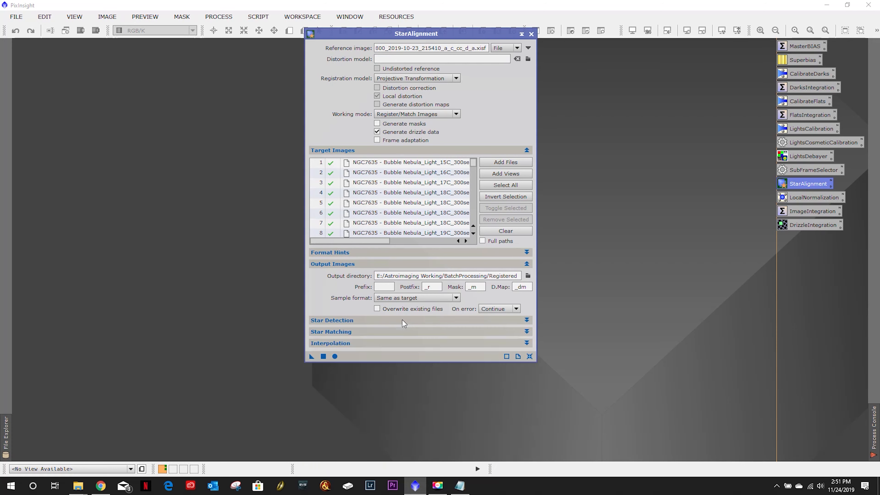
{"action": "left_click", "coordinate": [334, 357]}
{"action": "mouse_move", "coordinate": [873, 447]}
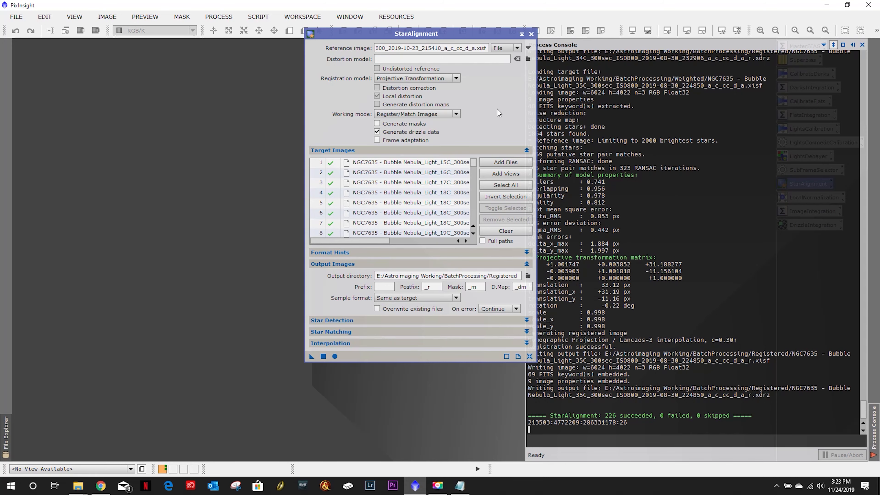
- Close StarAlignment, open LocalNormalization and set its reference image to the Registered folder's 15C 2019-10-23_215410 frame
{"action": "left_click", "coordinate": [531, 33]}
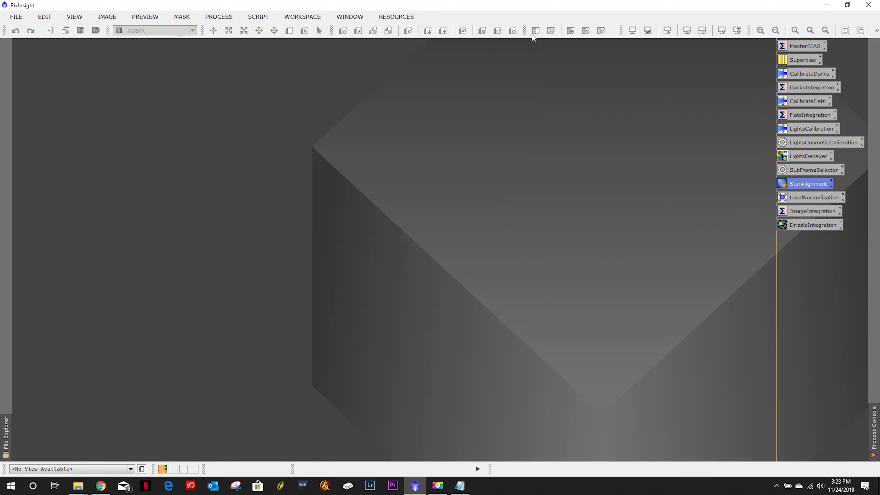
{"action": "left_click", "coordinate": [812, 199]}
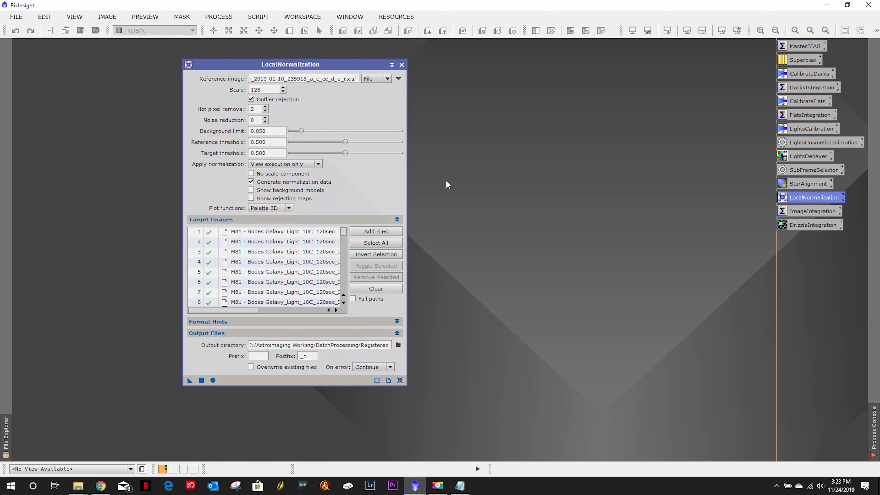
{"action": "left_click", "coordinate": [398, 78]}
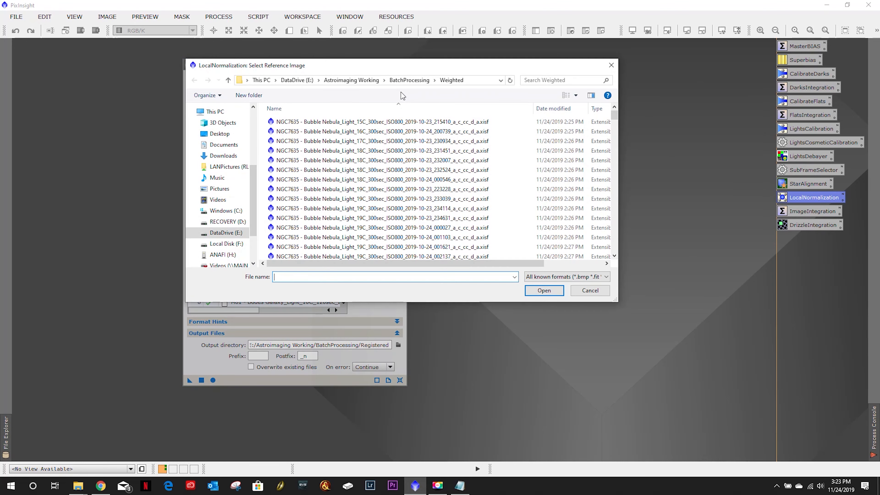
{"action": "left_click", "coordinate": [416, 83]}
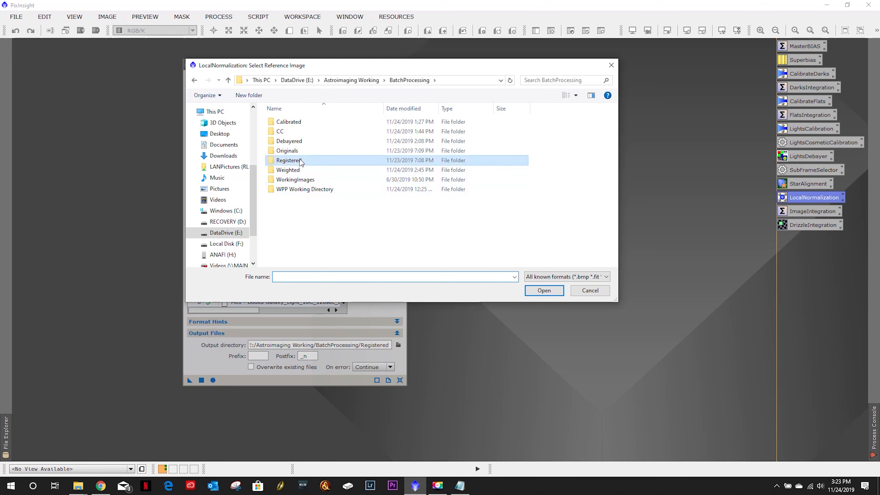
{"action": "double_click", "coordinate": [348, 161]}
{"action": "left_click", "coordinate": [349, 122]}
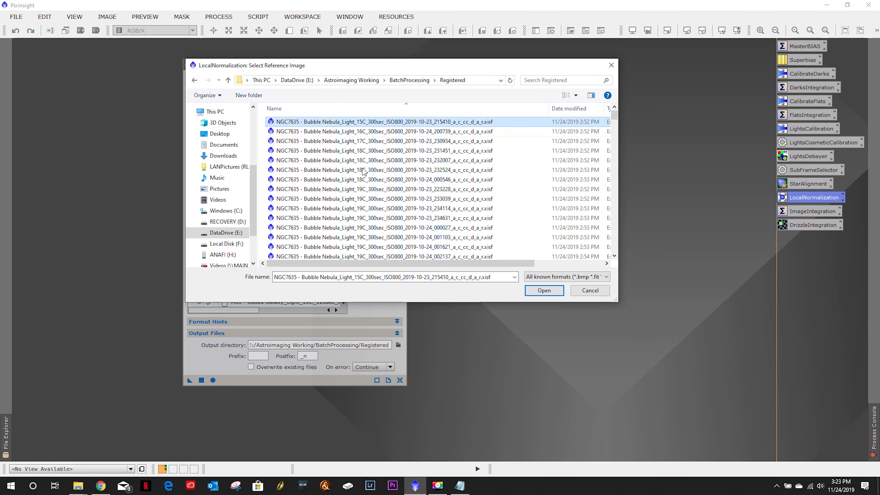
{"action": "left_click", "coordinate": [543, 290]}
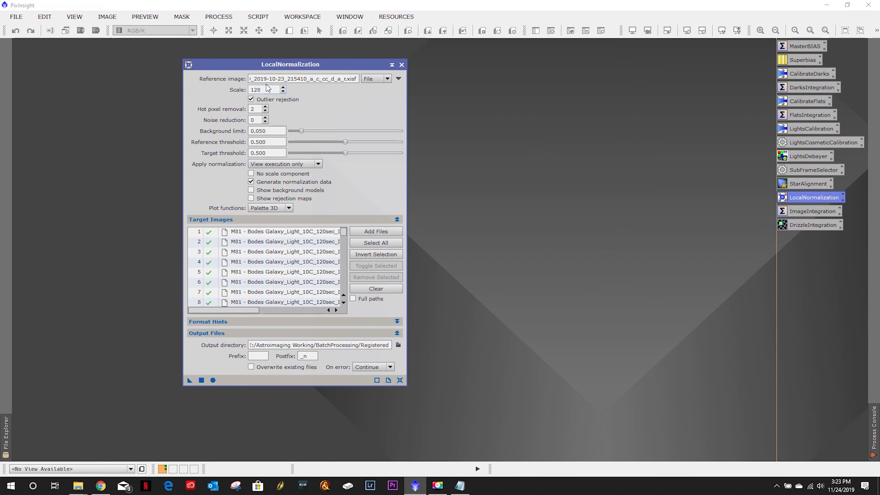
- Replace LocalNormalization's target images with all frames from the Registered folder
{"action": "left_click", "coordinate": [375, 289]}
{"action": "left_click", "coordinate": [375, 231]}
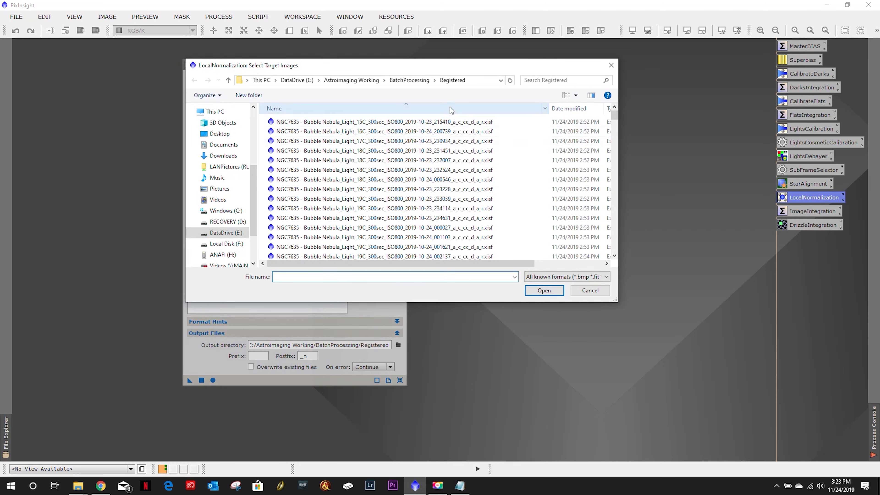
{"action": "left_click", "coordinate": [436, 122]}
{"action": "key", "text": "ctrl+a"}
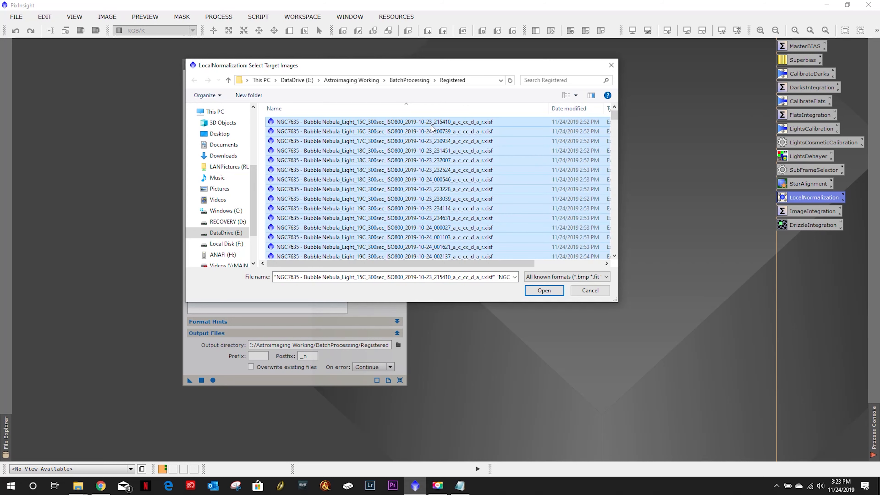
{"action": "left_click", "coordinate": [543, 290]}
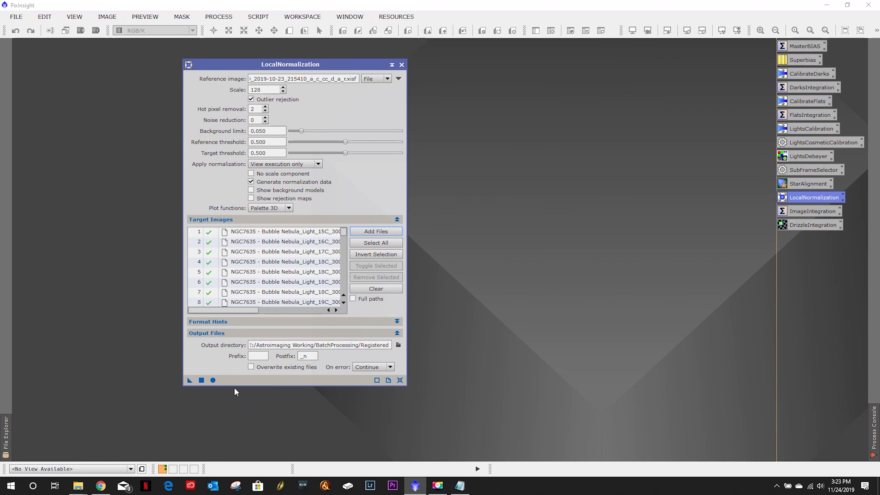
- Run LocalNormalization on all target images, then close its window
{"action": "left_click", "coordinate": [213, 380]}
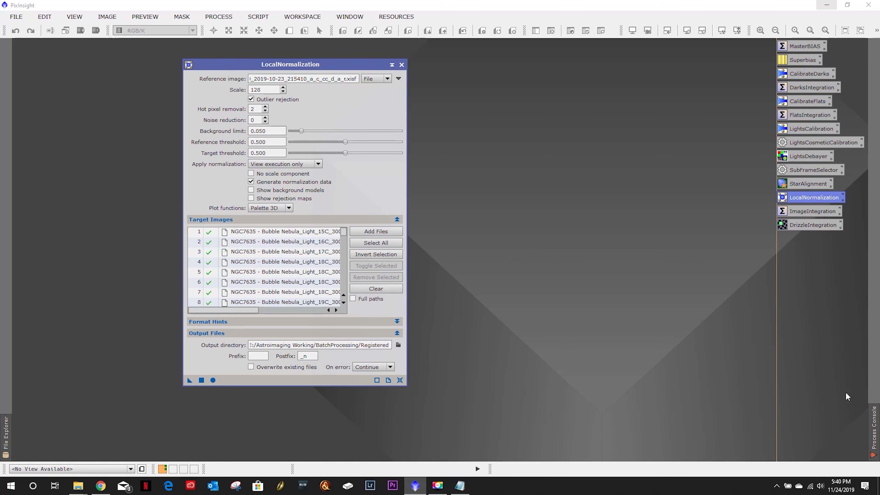
{"action": "mouse_move", "coordinate": [874, 429]}
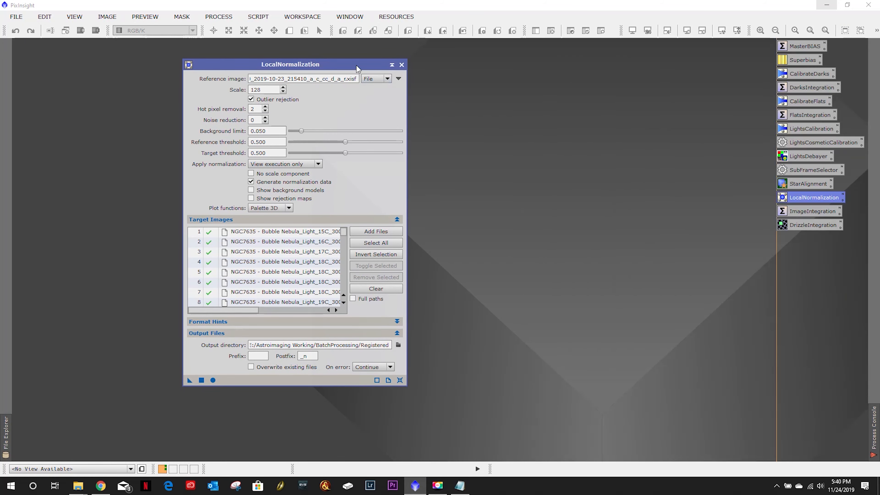
{"action": "left_click", "coordinate": [402, 64]}
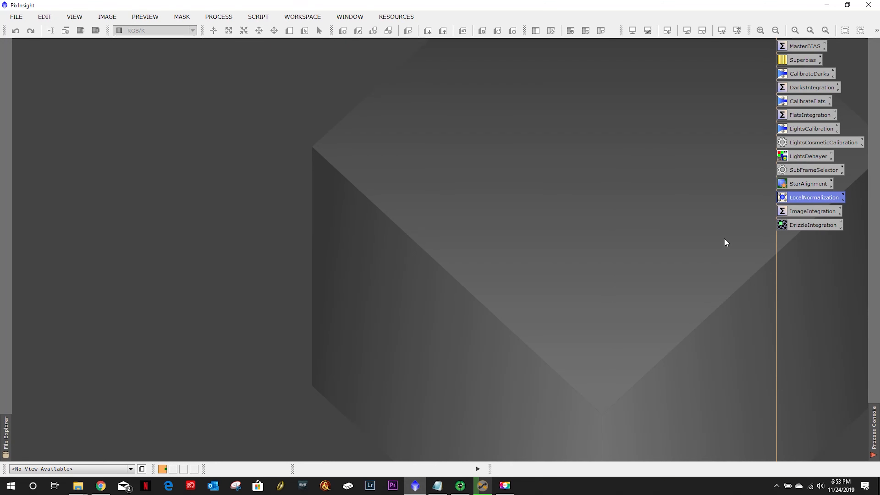
- Open ImageIntegration and replace its input images with all frames from the Registered folder
{"action": "left_click", "coordinate": [815, 211]}
{"action": "double_click", "coordinate": [798, 215]}
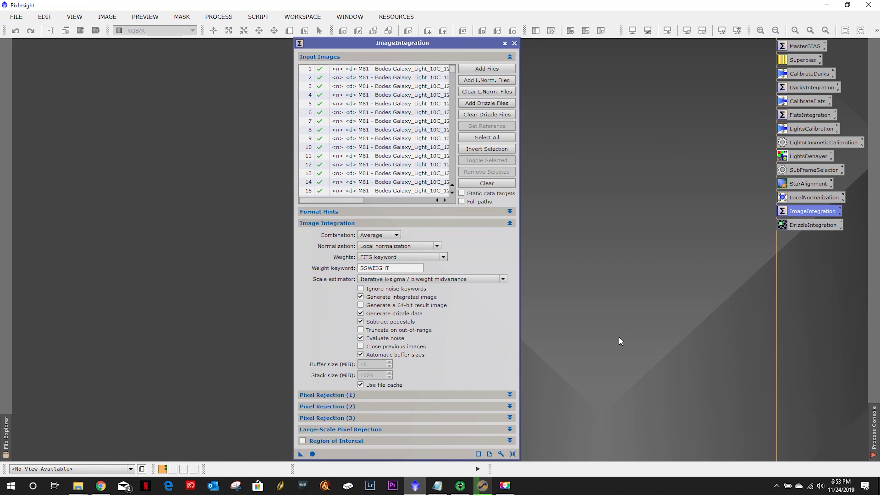
{"action": "left_click", "coordinate": [487, 183]}
{"action": "left_click", "coordinate": [503, 70]}
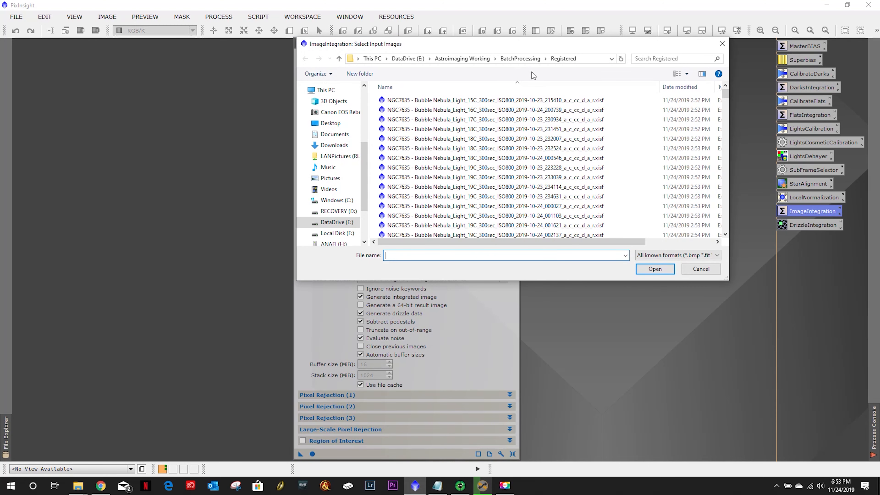
{"action": "left_click", "coordinate": [526, 100]}
{"action": "key", "text": "ctrl+a"}
{"action": "left_click", "coordinate": [647, 269]}
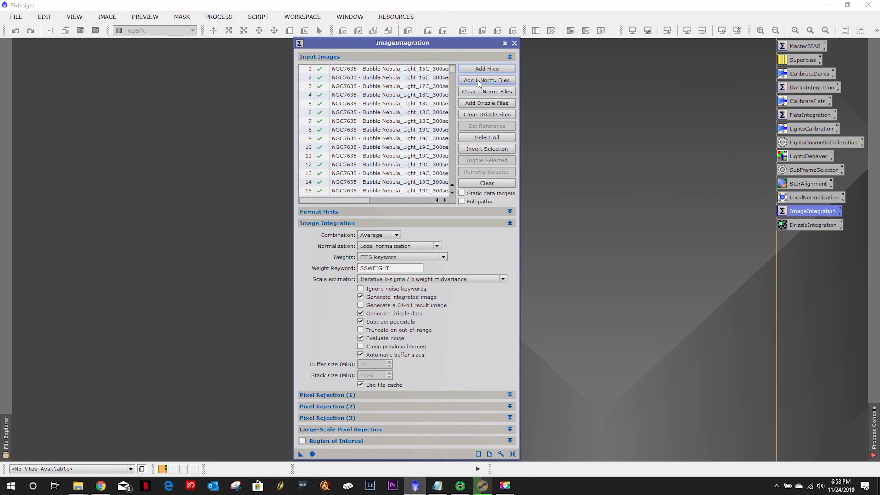
- Add all local normalization data files from the Registered folder to the ImageIntegration input images
{"action": "left_click", "coordinate": [477, 80]}
{"action": "left_click", "coordinate": [554, 177]}
{"action": "key", "text": "ctrl+a"}
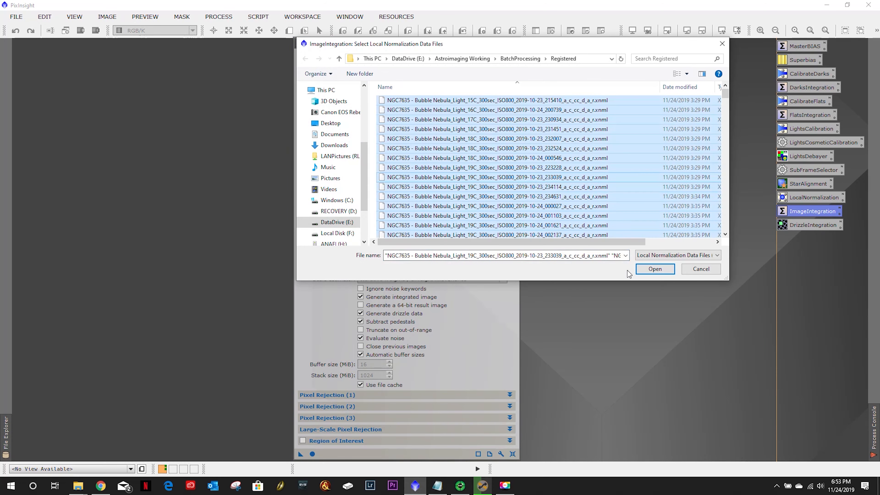
{"action": "left_click", "coordinate": [655, 269]}
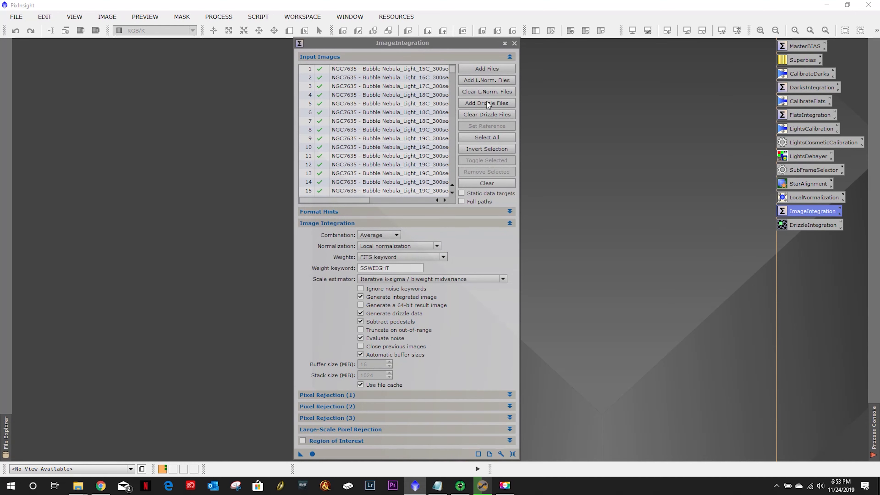
- Add all drizzle data files from the Registered folder to the ImageIntegration input images
{"action": "left_click", "coordinate": [487, 102]}
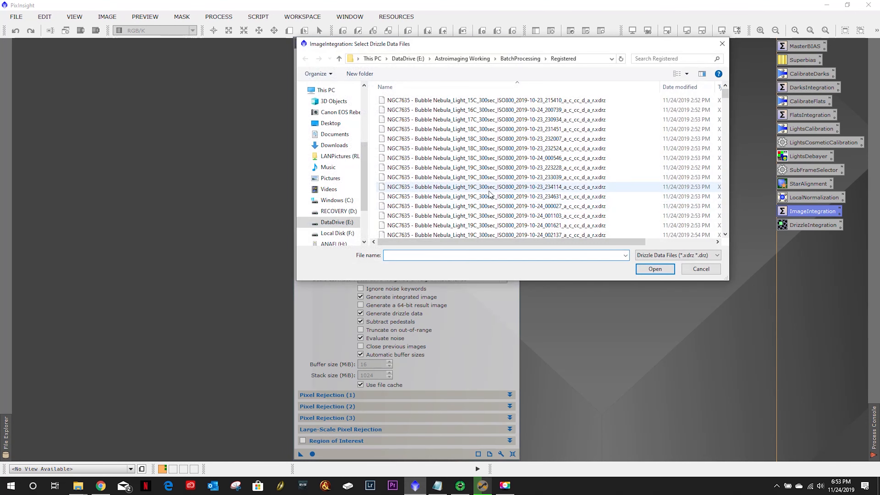
{"action": "left_click", "coordinate": [489, 188]}
{"action": "key", "text": "ctrl+a"}
{"action": "left_click", "coordinate": [638, 269]}
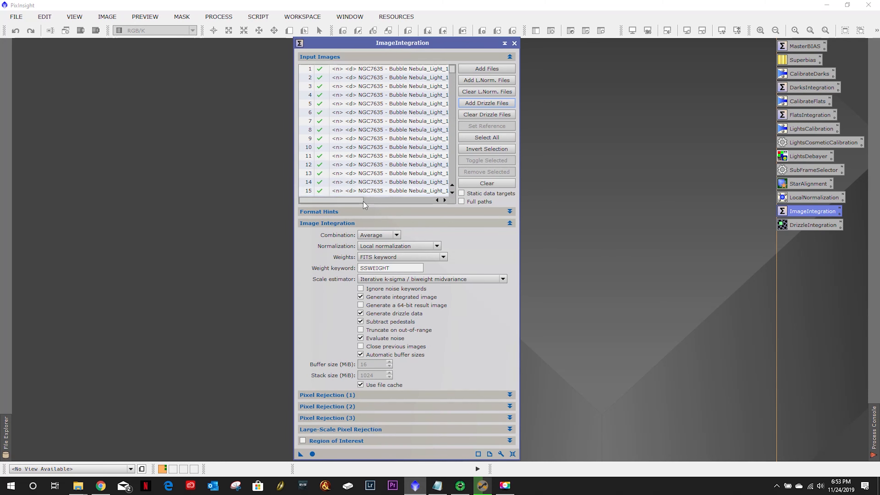
- Set the first image, the 15C 2019-10-23_215410 frame, as the integration reference
{"action": "left_click_drag", "start_coordinate": [349, 200], "coordinate": [380, 203]}
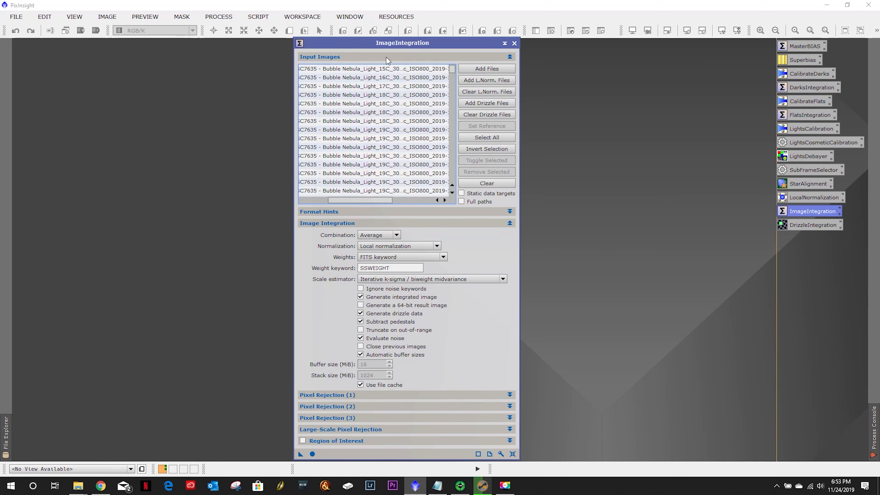
{"action": "left_click", "coordinate": [386, 71]}
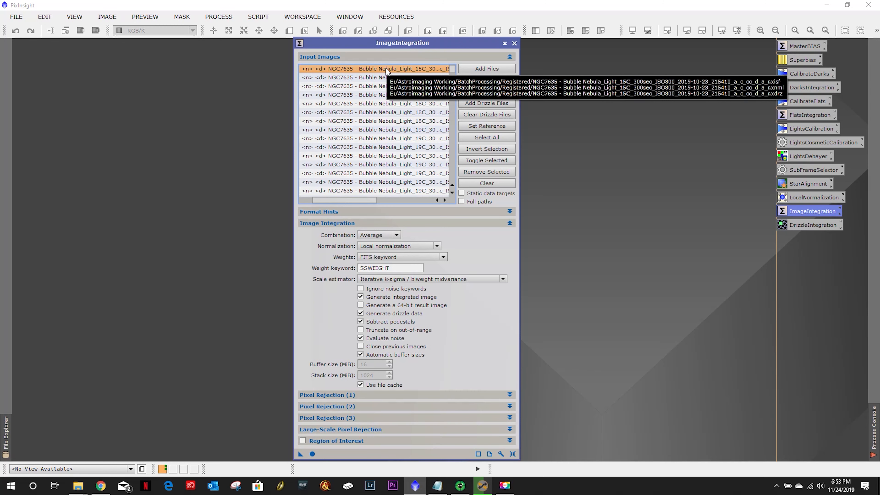
{"action": "left_click", "coordinate": [485, 127]}
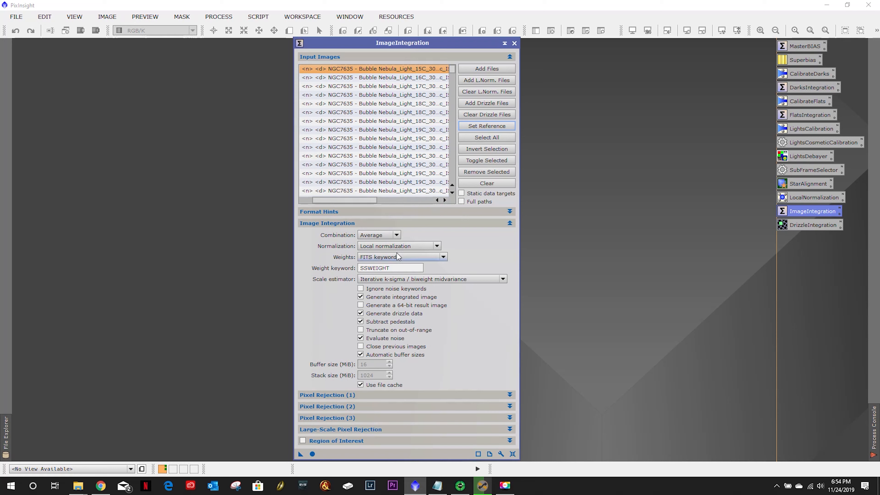
- Set the pixel rejection algorithm to Generalized Extreme Studentized Deviate (ESD) Test
{"action": "left_click", "coordinate": [390, 225]}
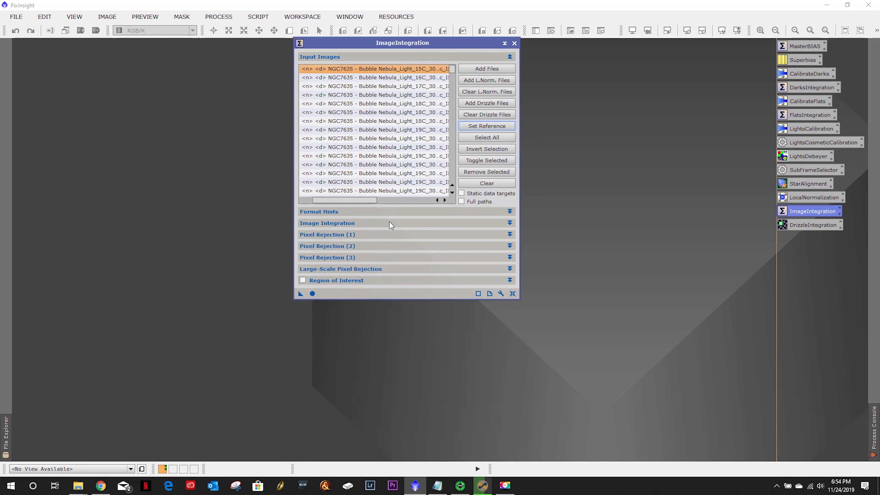
{"action": "left_click", "coordinate": [384, 234]}
{"action": "left_click", "coordinate": [403, 246]}
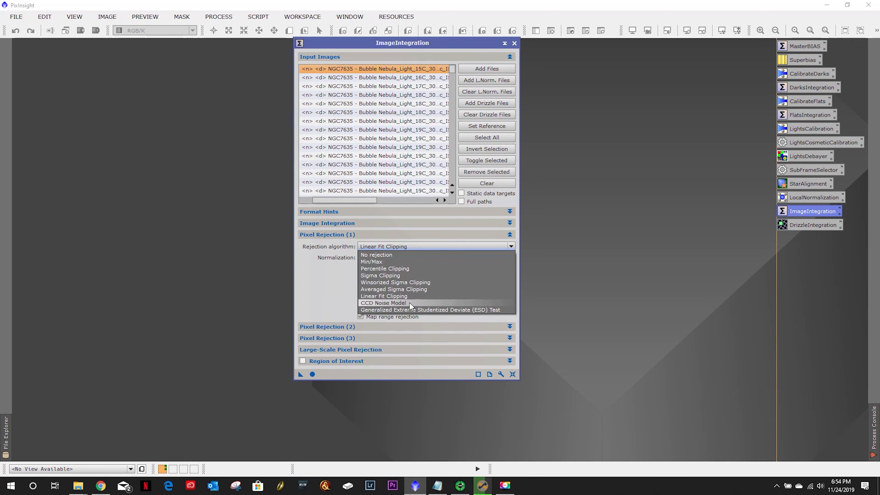
{"action": "left_click", "coordinate": [409, 309]}
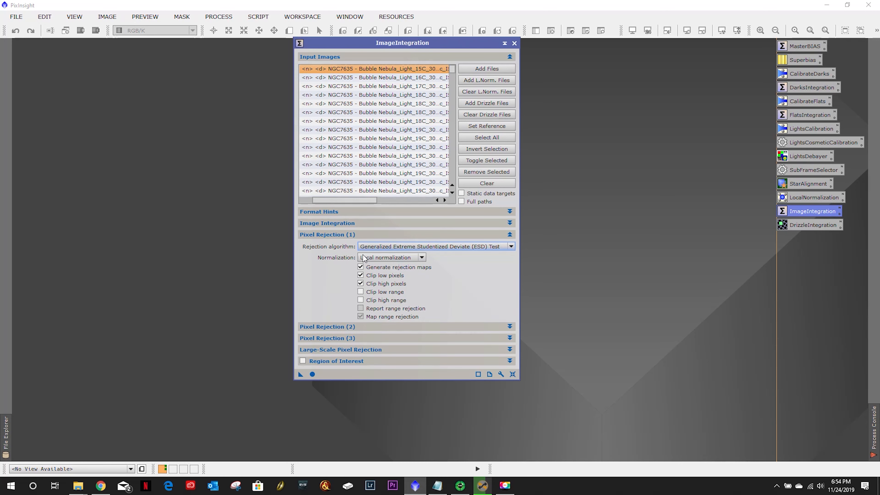
- Run ImageIntegration globally on the input images, then close the ImageIntegration window
{"action": "mouse_move", "coordinate": [331, 353]}
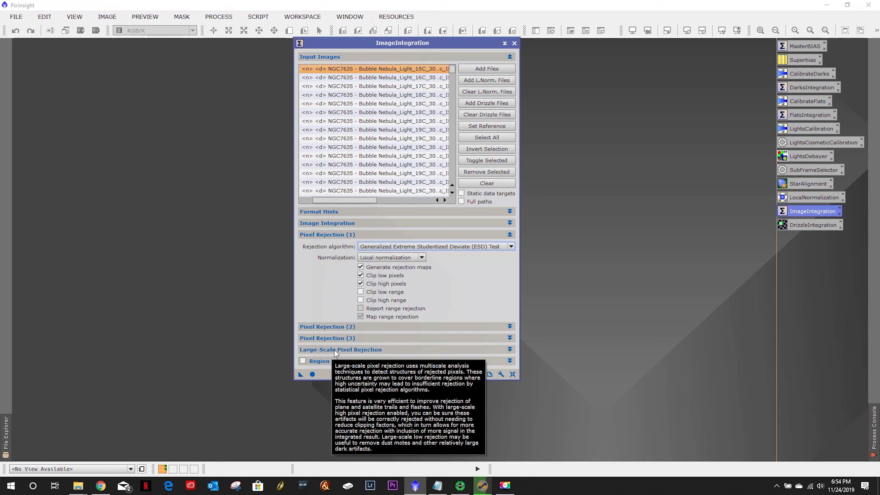
{"action": "left_click", "coordinate": [312, 374]}
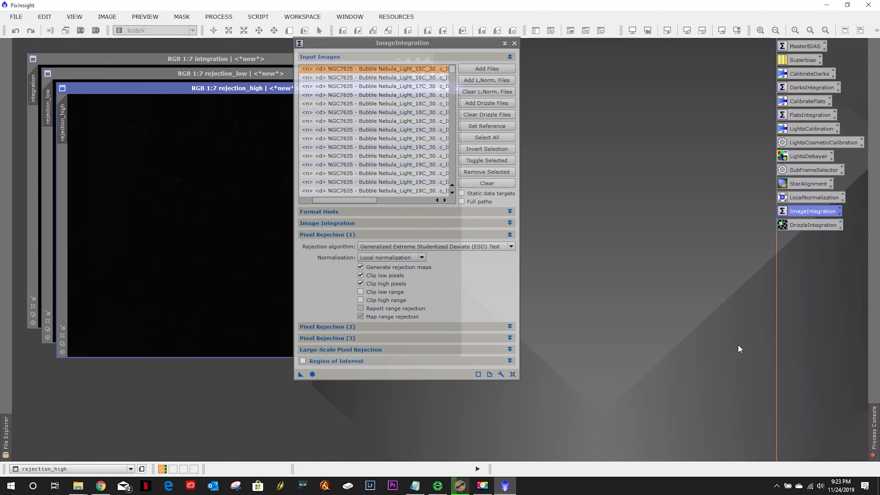
{"action": "left_click", "coordinate": [514, 43]}
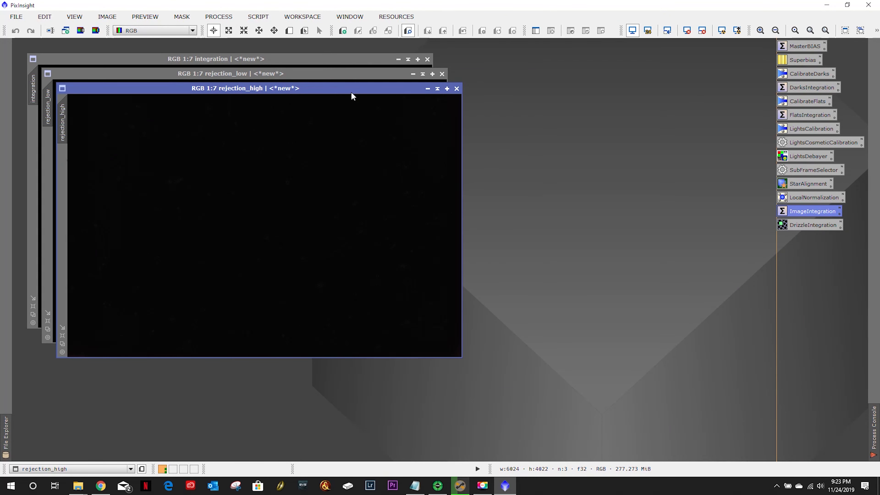
- Auto-stretch the rejection_high and rejection_low maps to inspect them, closing each one afterwards
{"action": "left_click", "coordinate": [723, 32]}
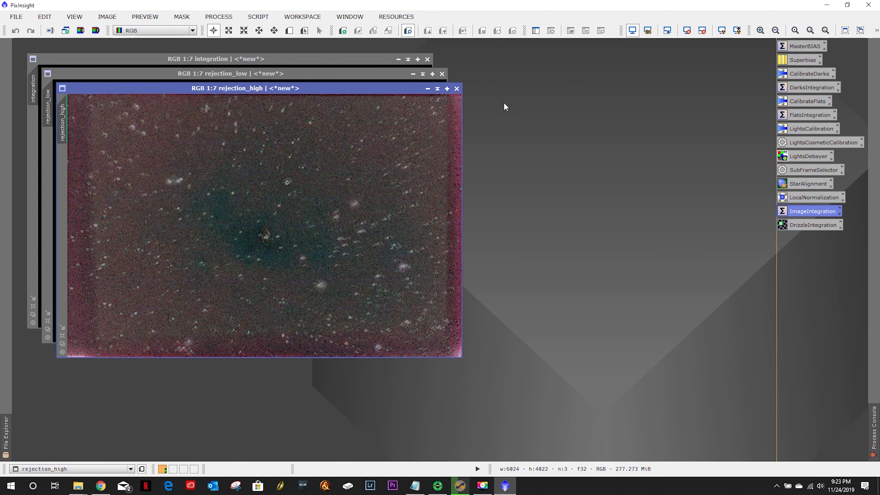
{"action": "left_click", "coordinate": [456, 88]}
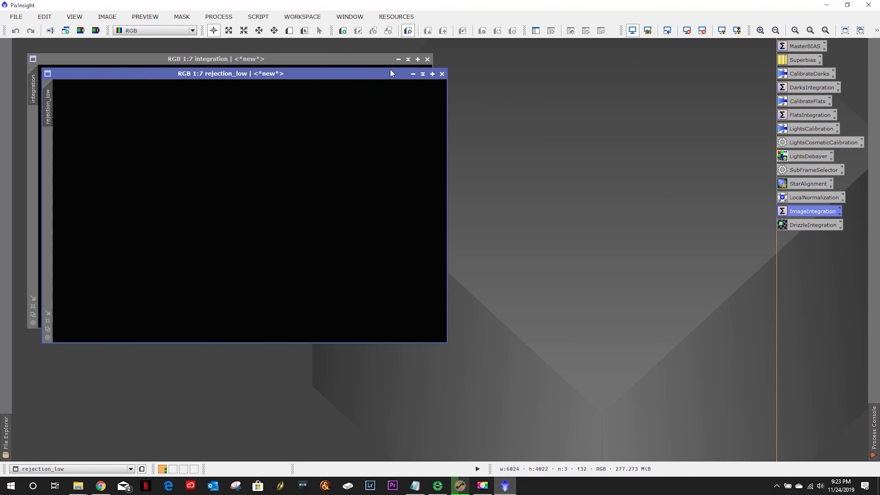
{"action": "left_click", "coordinate": [722, 30]}
{"action": "left_click", "coordinate": [442, 74]}
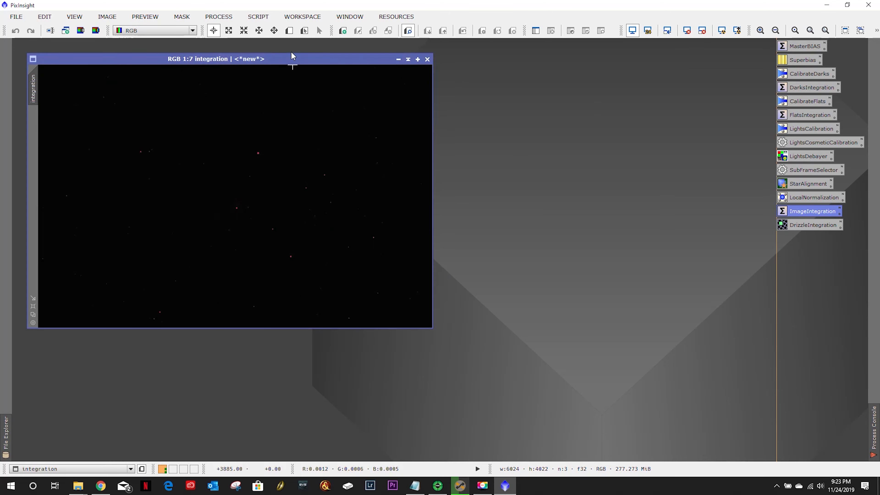
- Enlarge the integration image window and apply an automatic screen stretch to it
{"action": "left_click", "coordinate": [31, 307]}
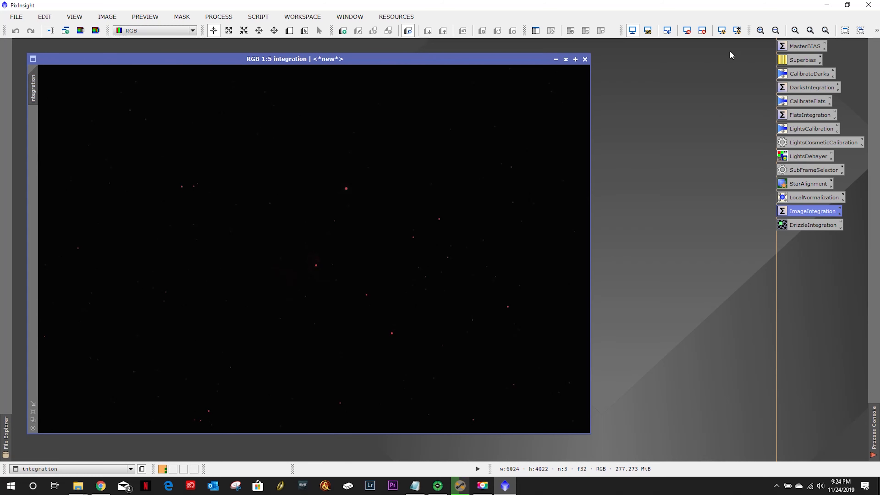
{"action": "left_click", "coordinate": [719, 33]}
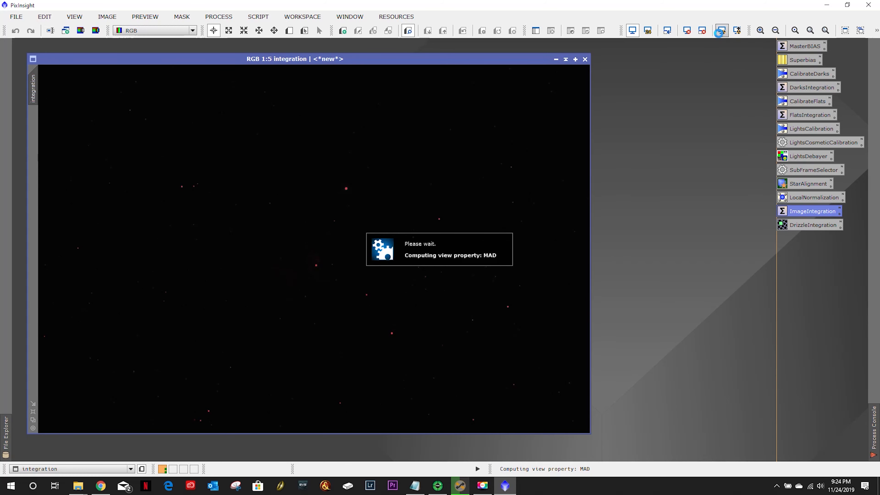